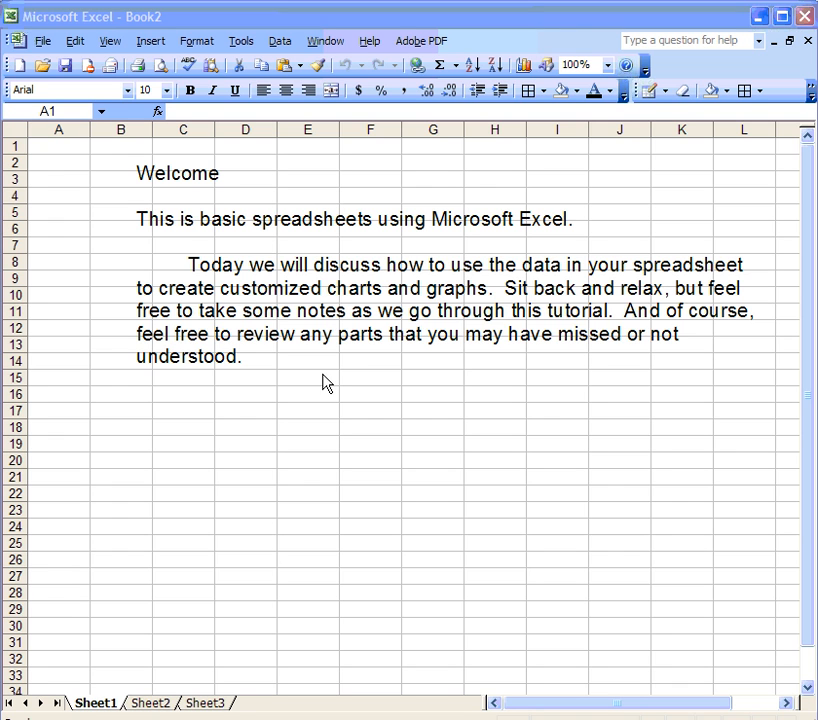
Switch to the Working Example workbook from the Window menu.
{"action": "left_click", "coordinate": [330, 45]}
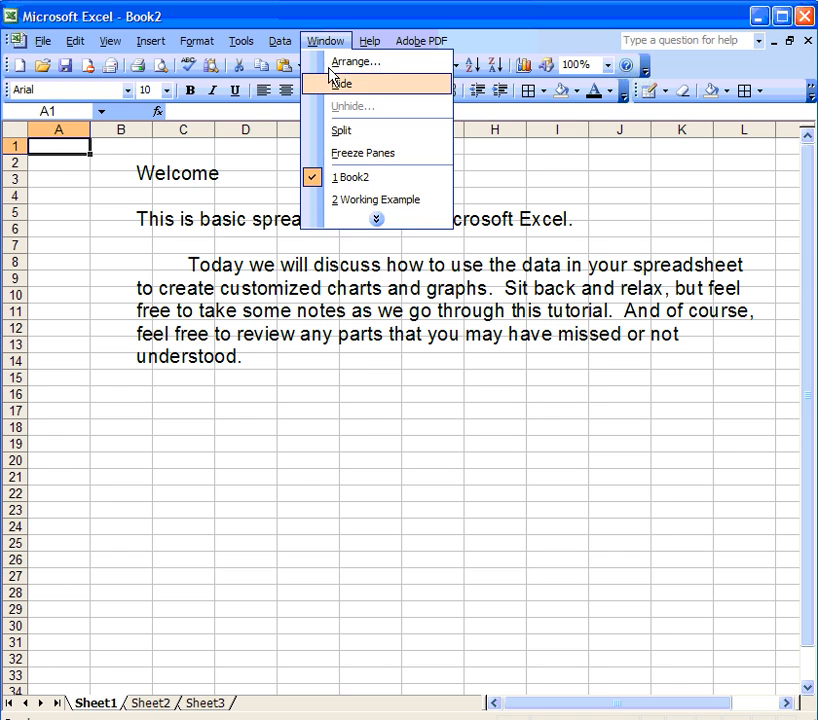
{"action": "left_click", "coordinate": [356, 203]}
{"action": "left_click", "coordinate": [77, 361]}
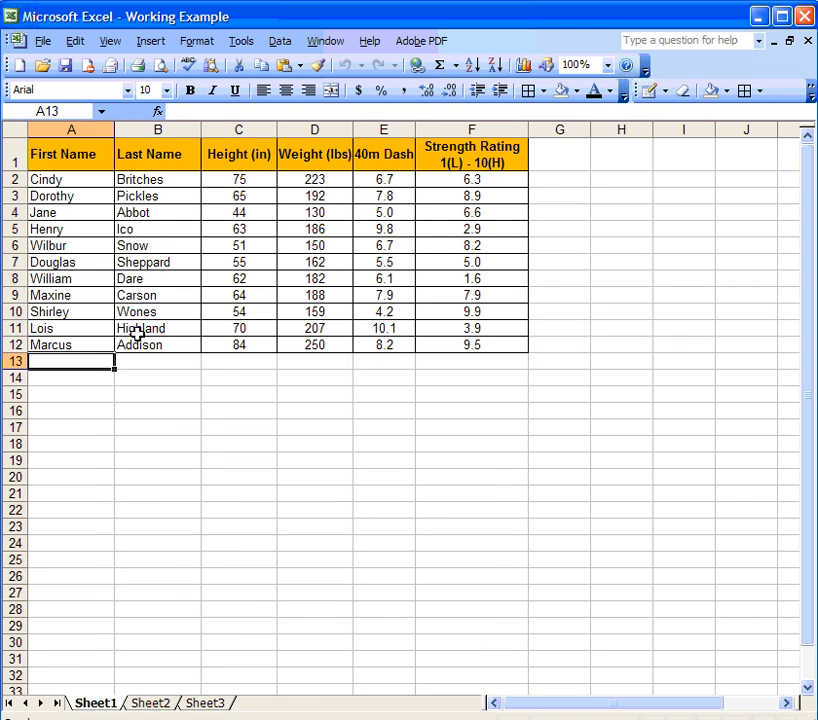
Select the Height, Weight, 40m Dash and Strength Rating columns in turn to review them.
{"action": "left_click", "coordinate": [238, 125]}
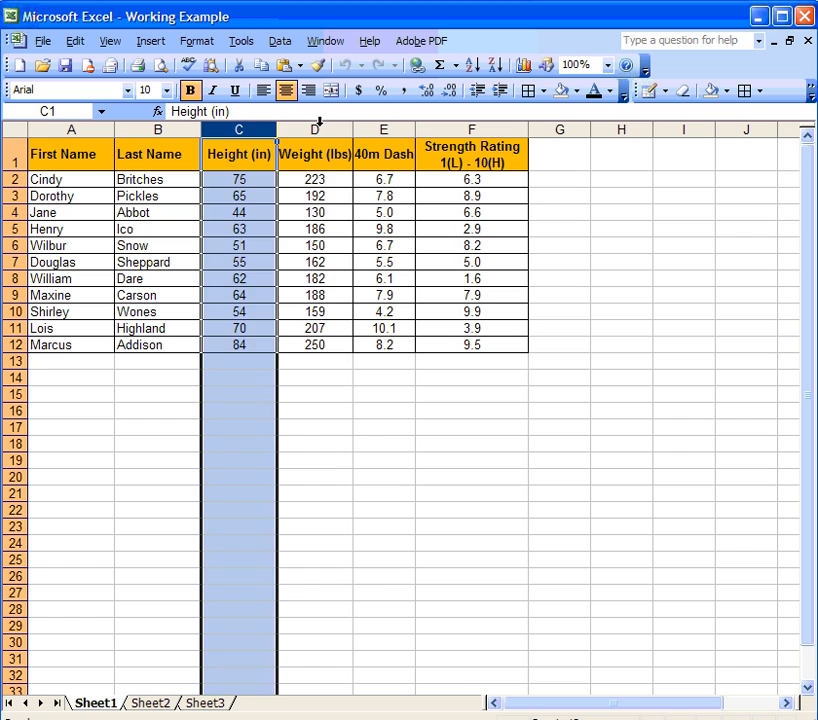
{"action": "left_click", "coordinate": [318, 124]}
{"action": "left_click", "coordinate": [380, 124]}
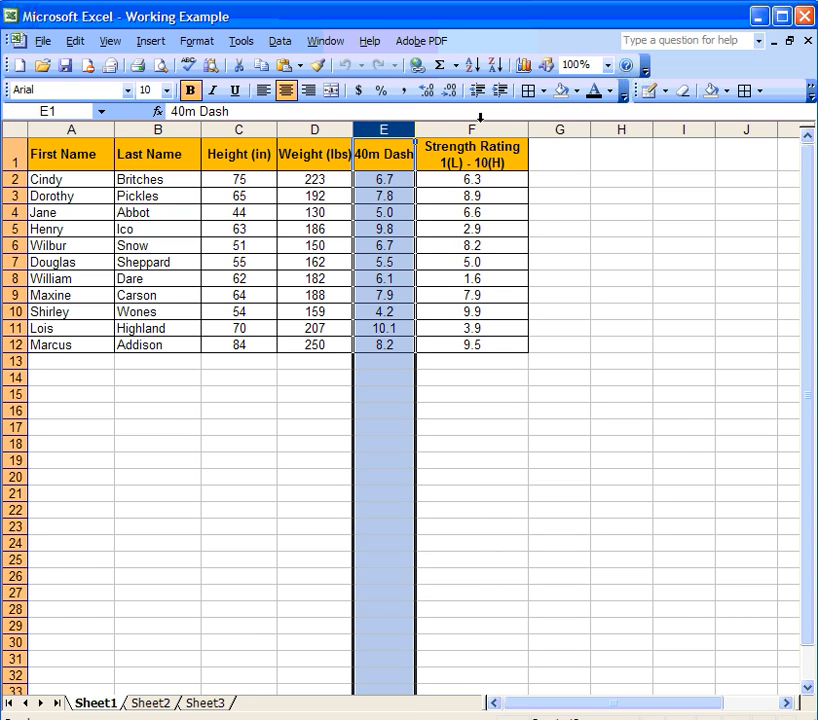
{"action": "left_click", "coordinate": [480, 124]}
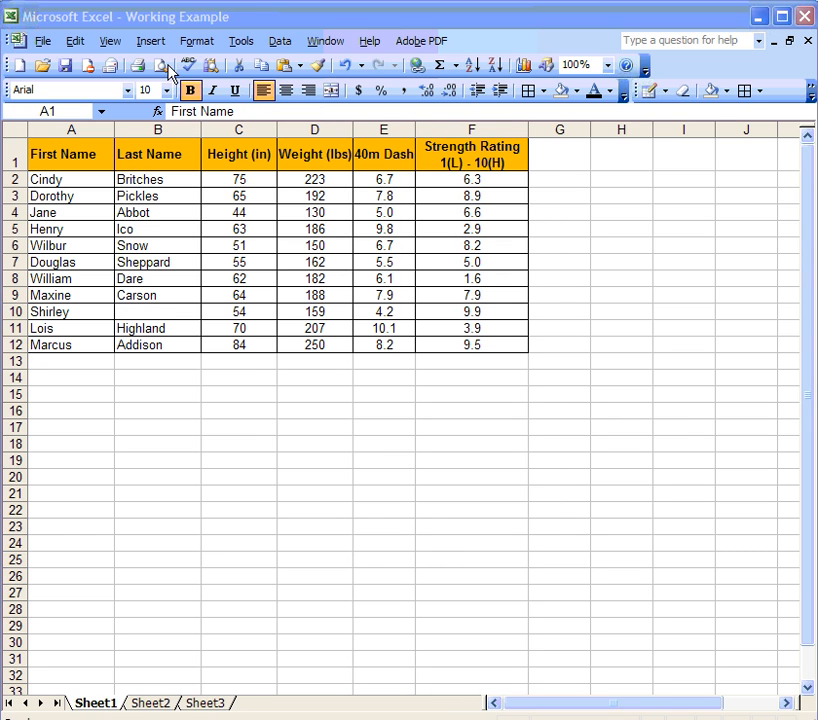
Compare Bar, Line, Pie and XY chart types, then choose Clustered Column and preview it.
{"action": "left_click", "coordinate": [152, 42]}
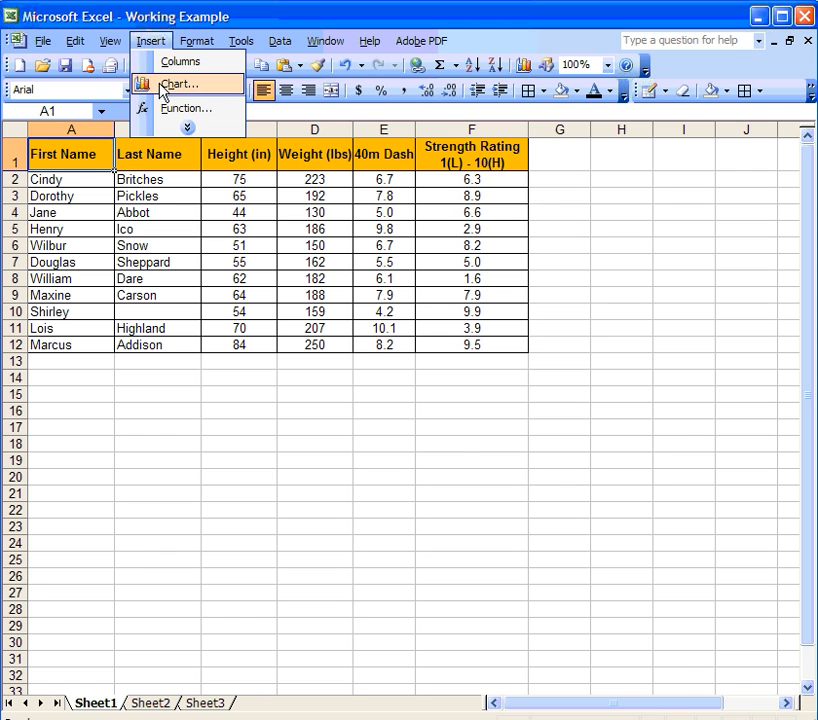
{"action": "left_click", "coordinate": [165, 86]}
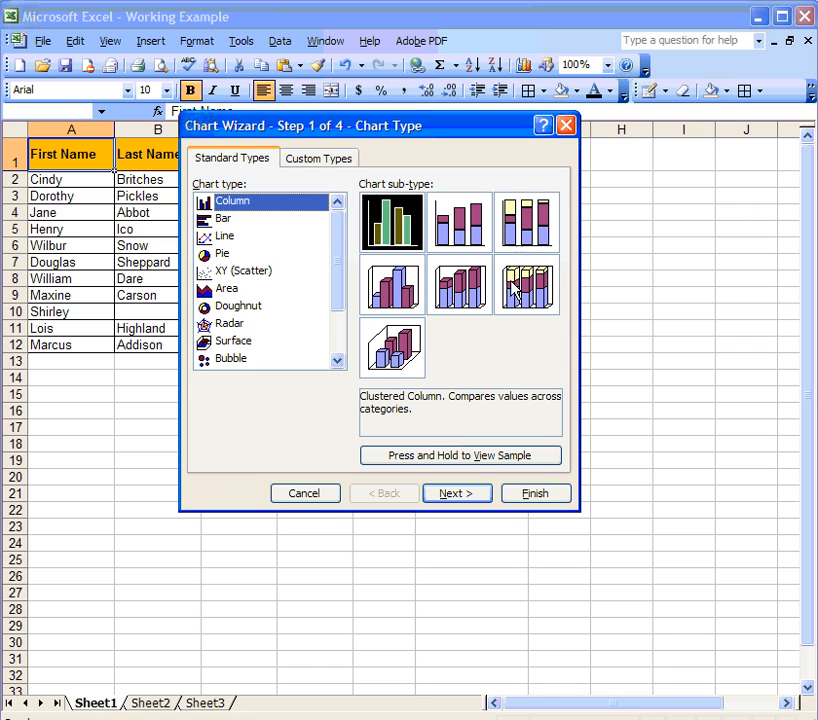
{"action": "left_click", "coordinate": [228, 220]}
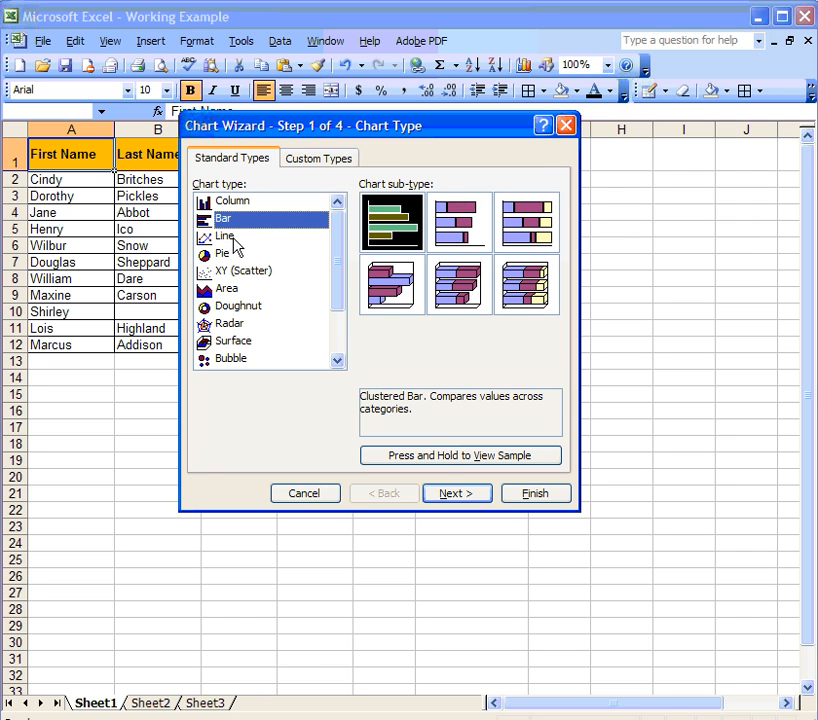
{"action": "left_click", "coordinate": [232, 238]}
{"action": "left_click", "coordinate": [235, 255]}
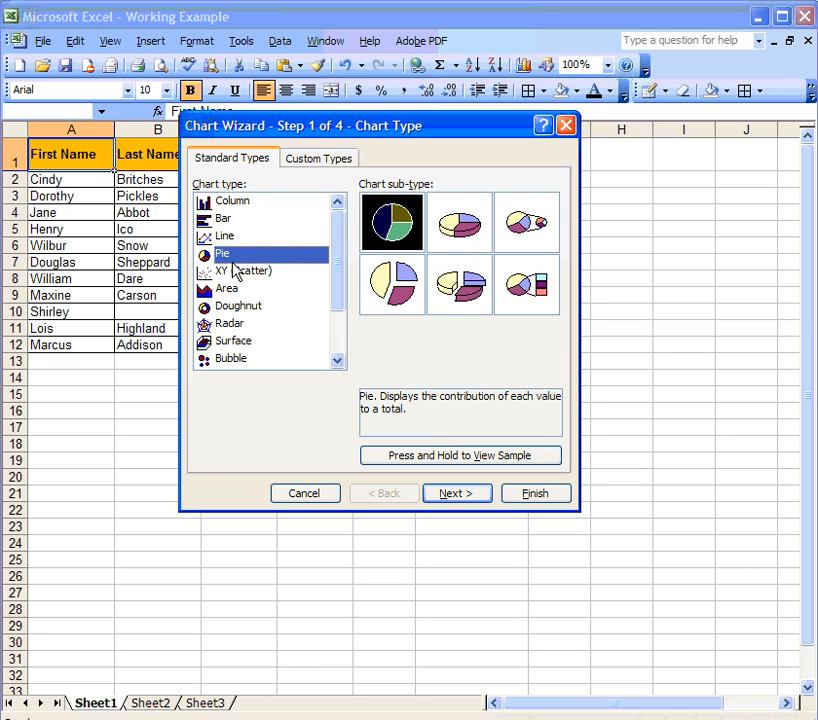
{"action": "left_click", "coordinate": [236, 270]}
{"action": "left_click", "coordinate": [235, 205]}
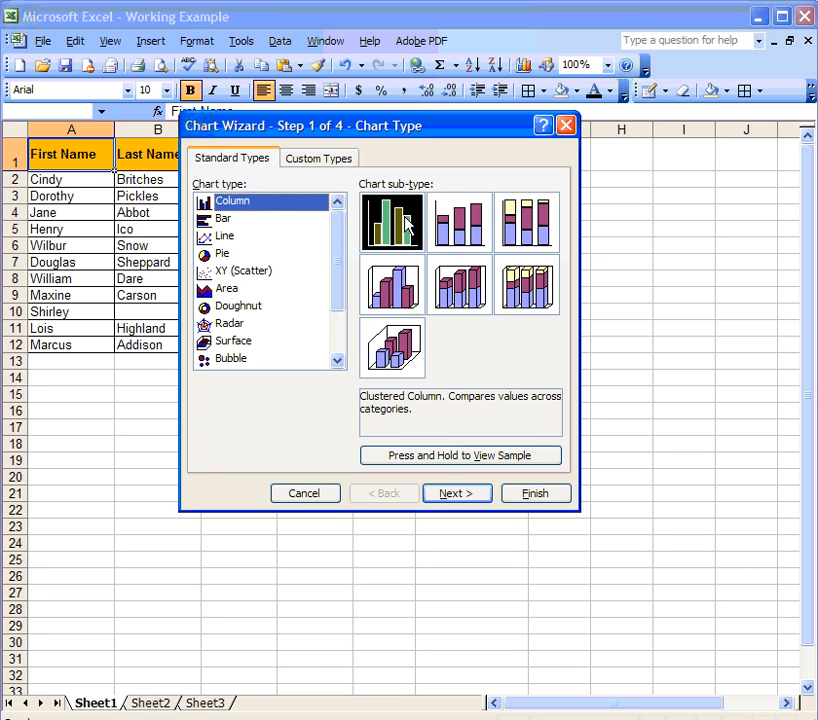
{"action": "left_click", "coordinate": [464, 458]}
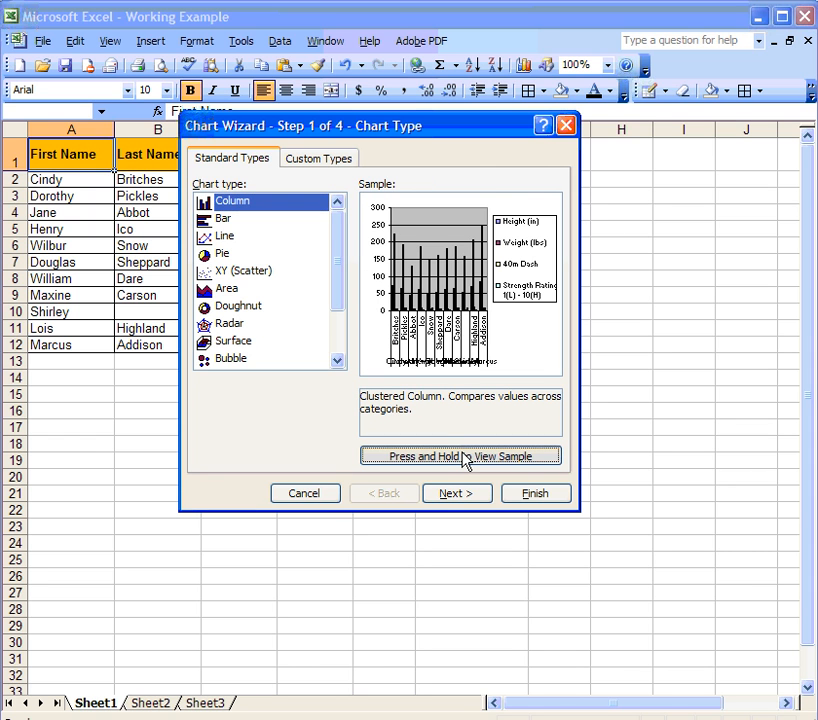
{"action": "left_click", "coordinate": [452, 497]}
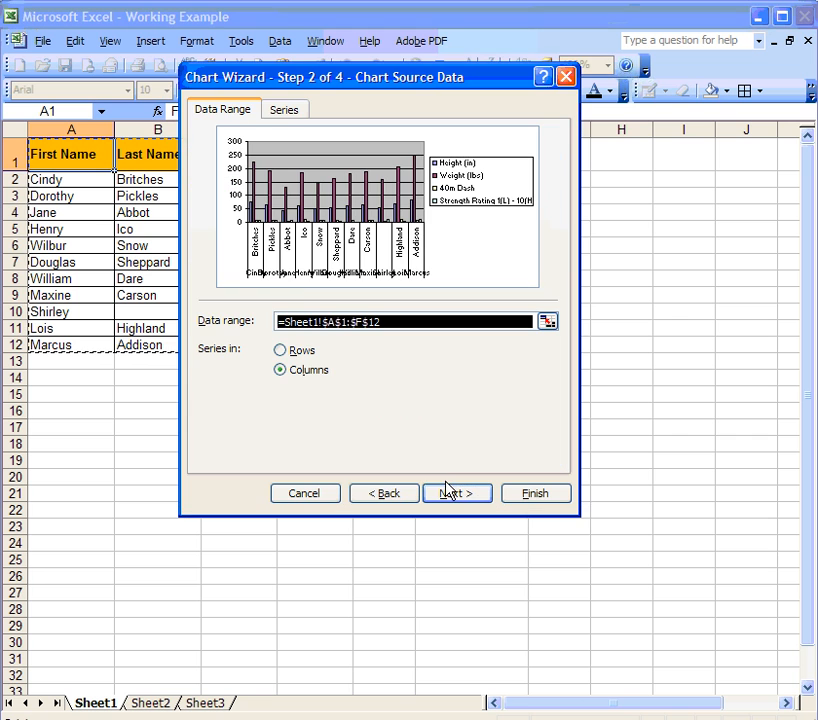
Move the wizard aside to verify the A1:F12 range, then advance to Chart Options.
{"action": "left_click_drag", "start_coordinate": [329, 86], "coordinate": [470, 380]}
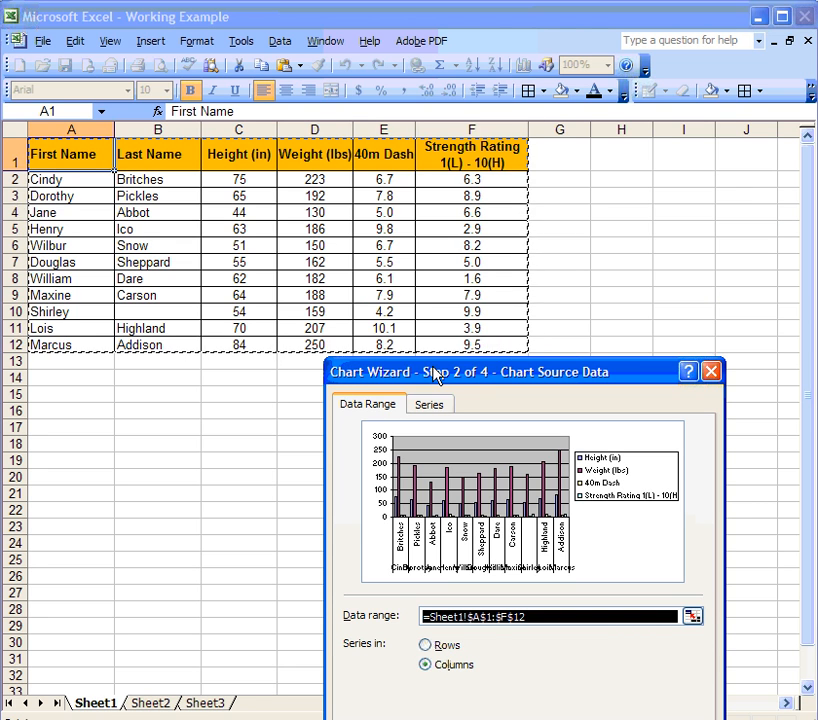
{"action": "left_click_drag", "start_coordinate": [435, 375], "coordinate": [287, 107]}
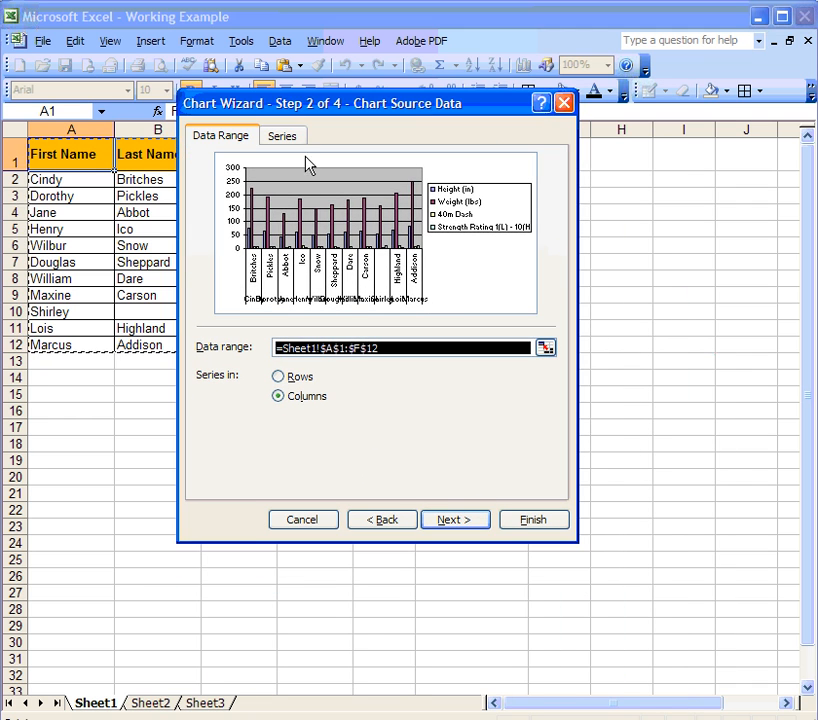
{"action": "left_click", "coordinate": [455, 520]}
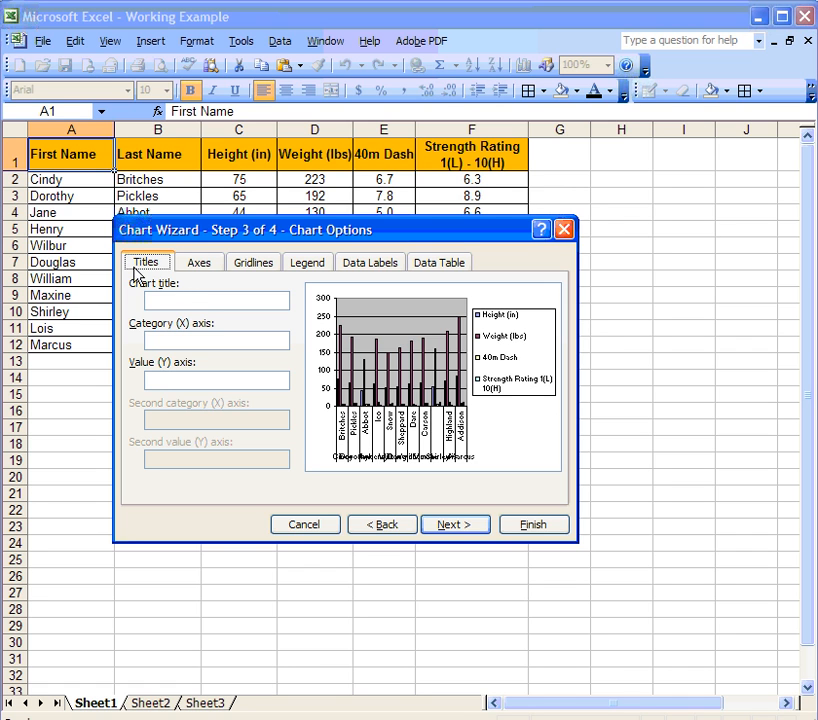
Enter chart title 'Too Much Information', category axis 'Names' and value axis 'Values'.
{"action": "type", "text": "Too Much Information"}
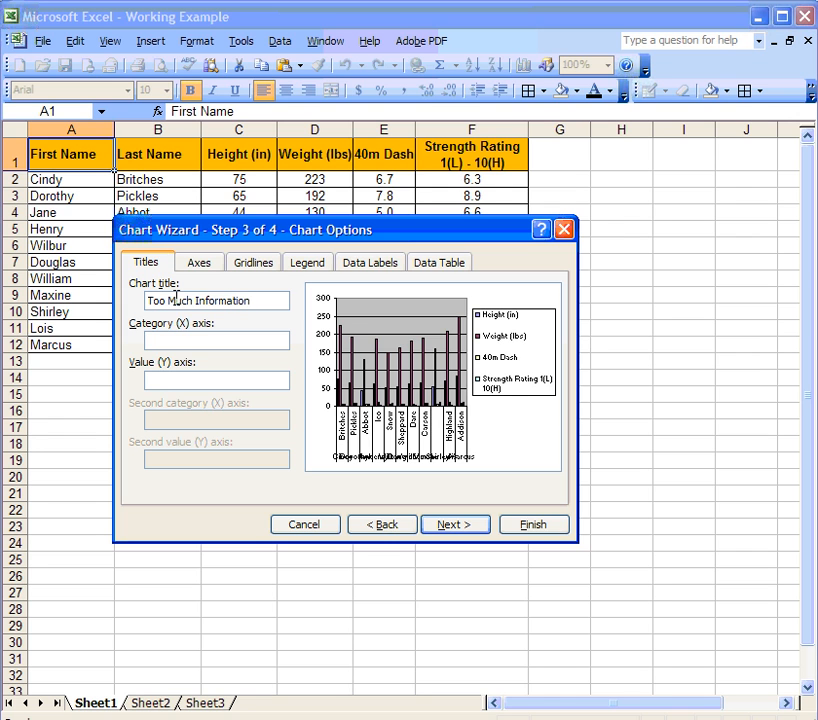
{"action": "left_click", "coordinate": [180, 337]}
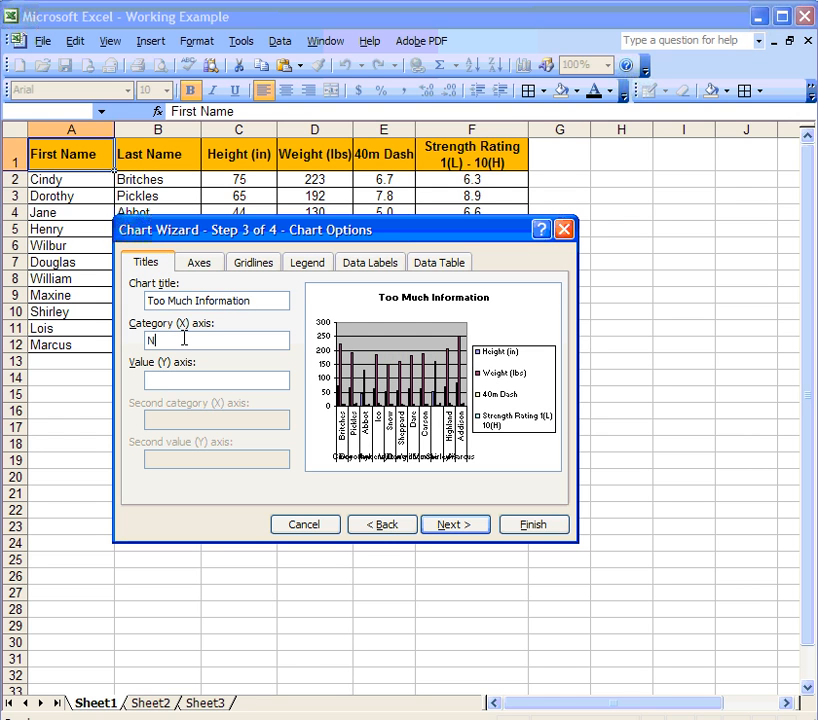
{"action": "left_click", "coordinate": [173, 379]}
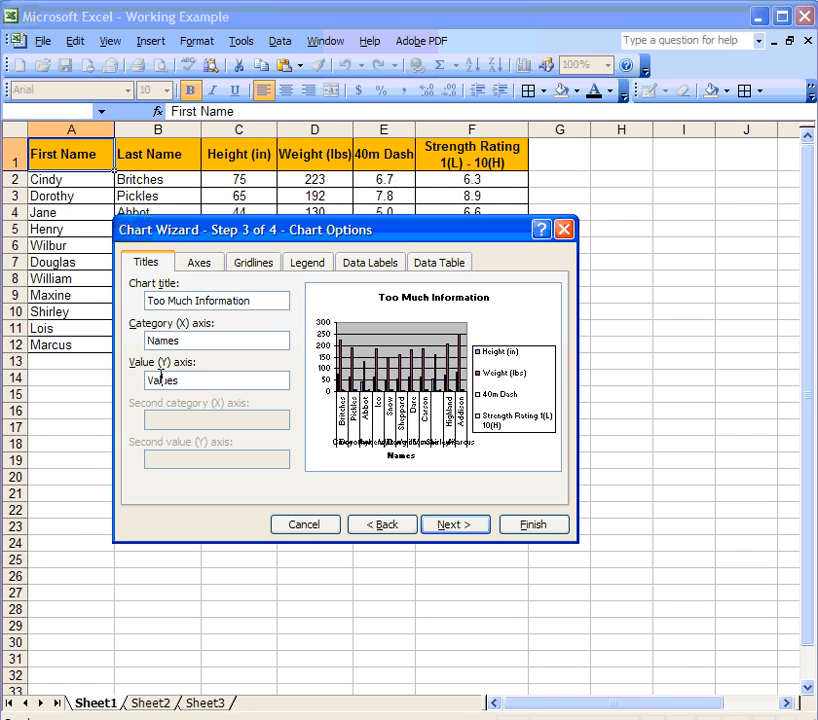
{"action": "left_click", "coordinate": [212, 264]}
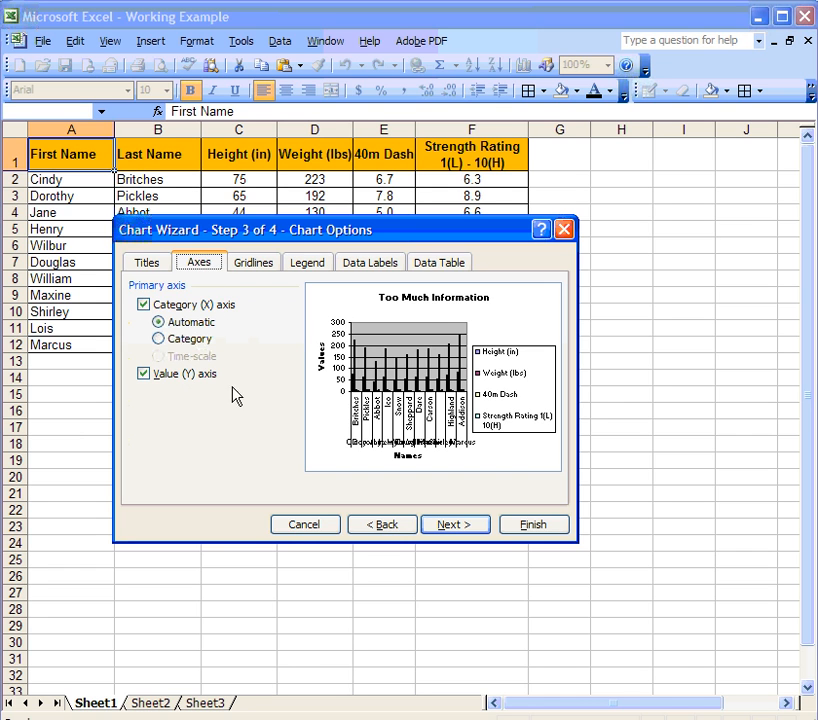
Try extra gridlines and revert to major value gridlines only, then place the legend left.
{"action": "left_click", "coordinate": [253, 262]}
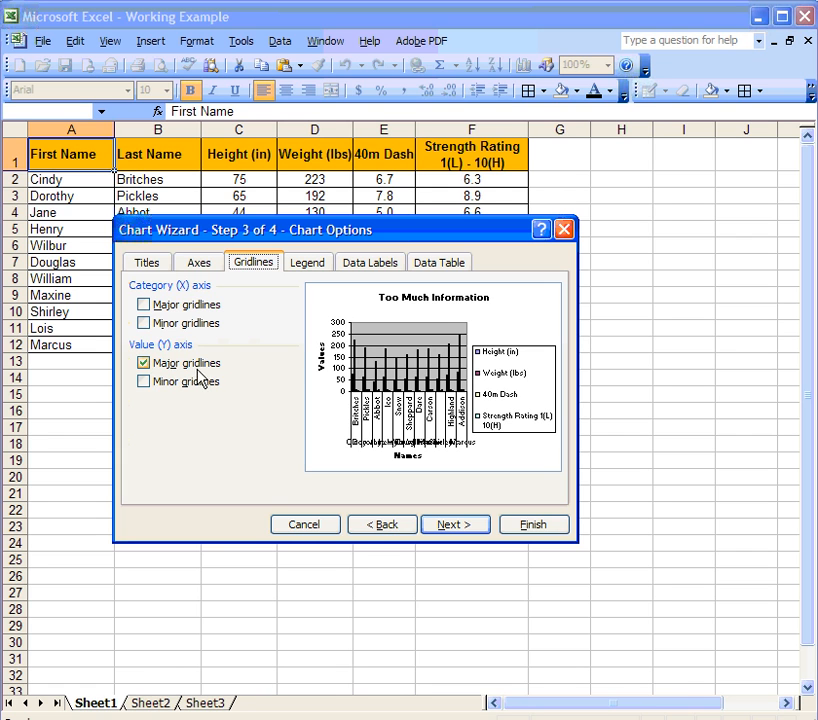
{"action": "left_click", "coordinate": [143, 382]}
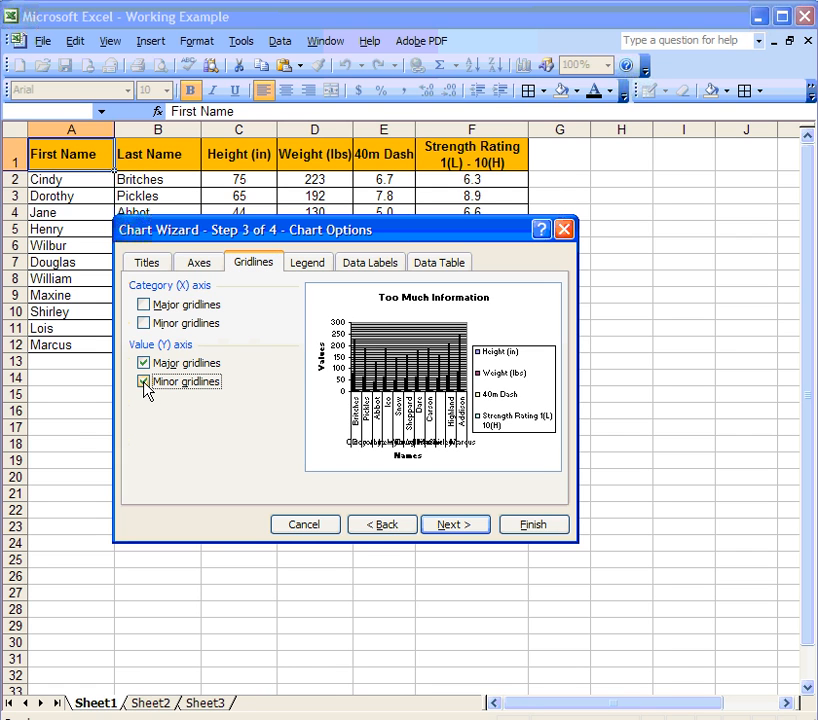
{"action": "left_click", "coordinate": [144, 305]}
{"action": "left_click", "coordinate": [145, 324]}
{"action": "left_click", "coordinate": [144, 324]}
{"action": "left_click", "coordinate": [144, 305]}
{"action": "left_click", "coordinate": [144, 382]}
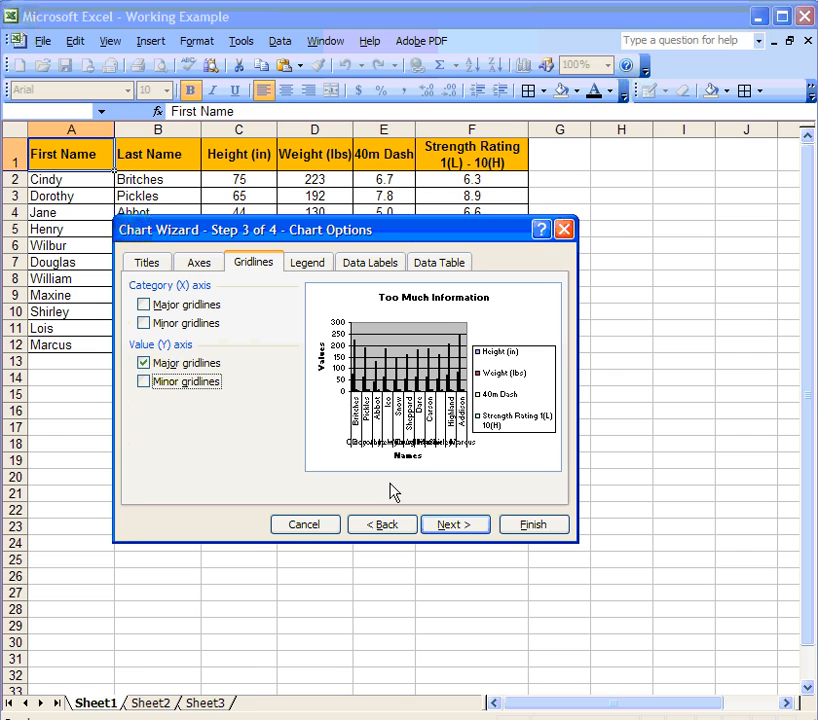
{"action": "left_click", "coordinate": [307, 264]}
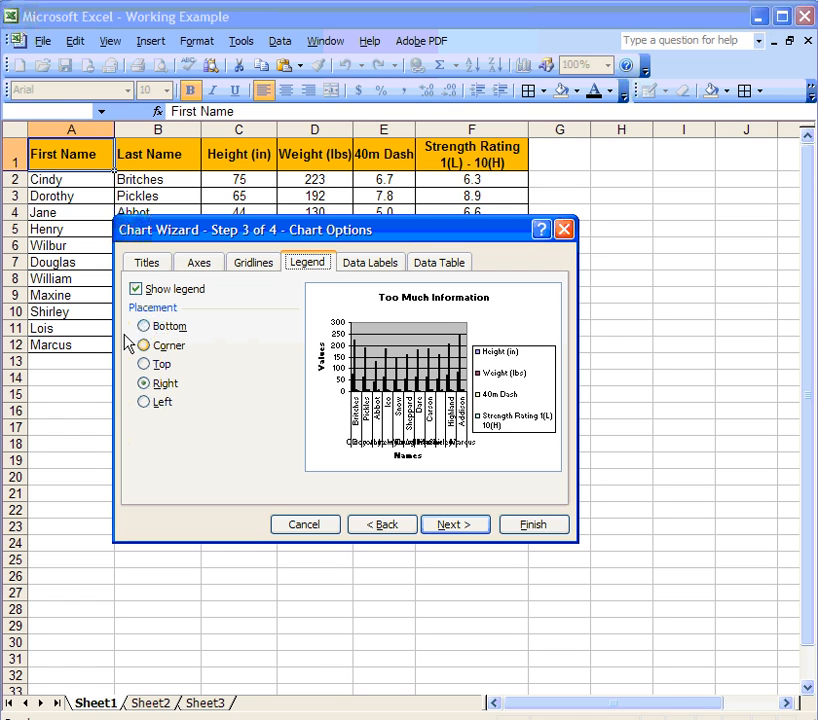
{"action": "left_click", "coordinate": [147, 403]}
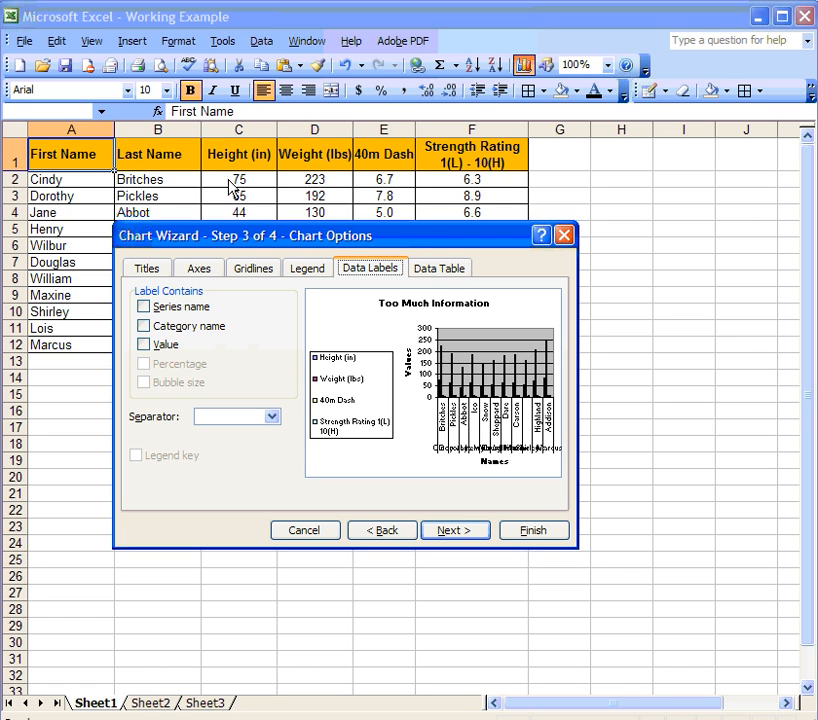
Show values as data labels on the columns and proceed to the location step.
{"action": "left_click", "coordinate": [143, 344]}
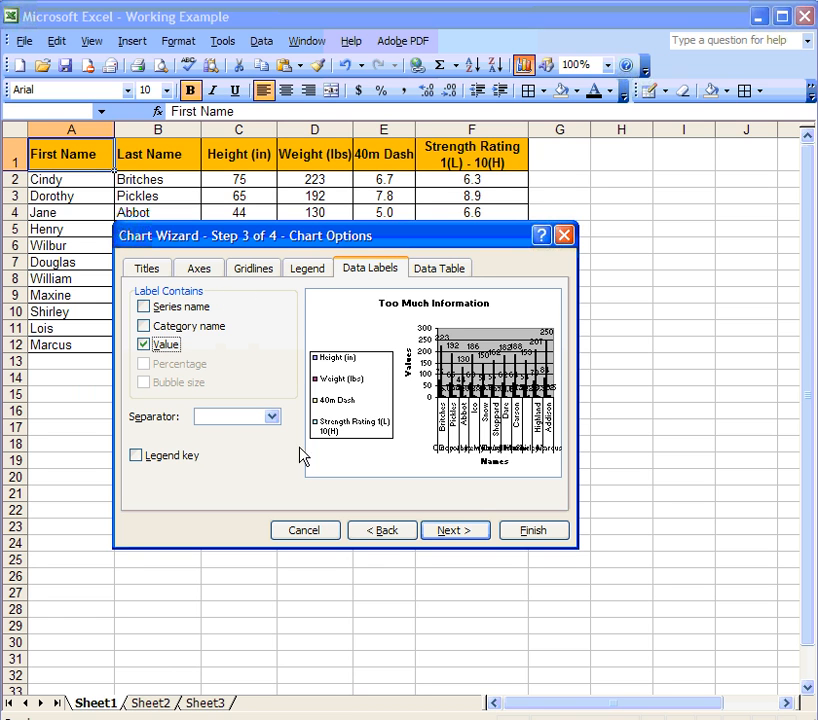
{"action": "left_click", "coordinate": [466, 532]}
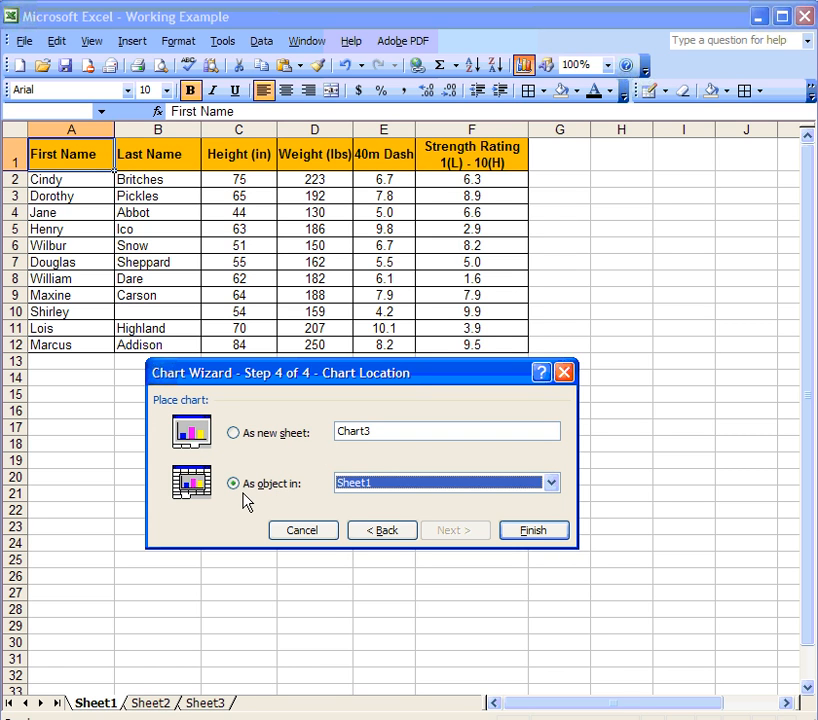
Embed the chart in Sheet1, resize and reposition it, then delete it.
{"action": "left_click", "coordinate": [531, 531]}
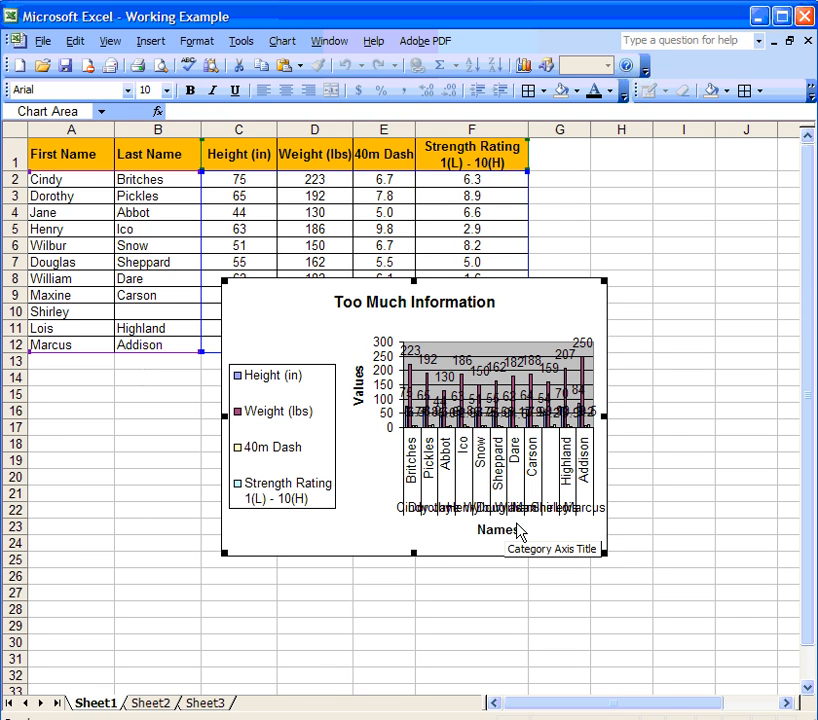
{"action": "left_click_drag", "start_coordinate": [598, 277], "coordinate": [750, 187]}
{"action": "left_click", "coordinate": [540, 220]}
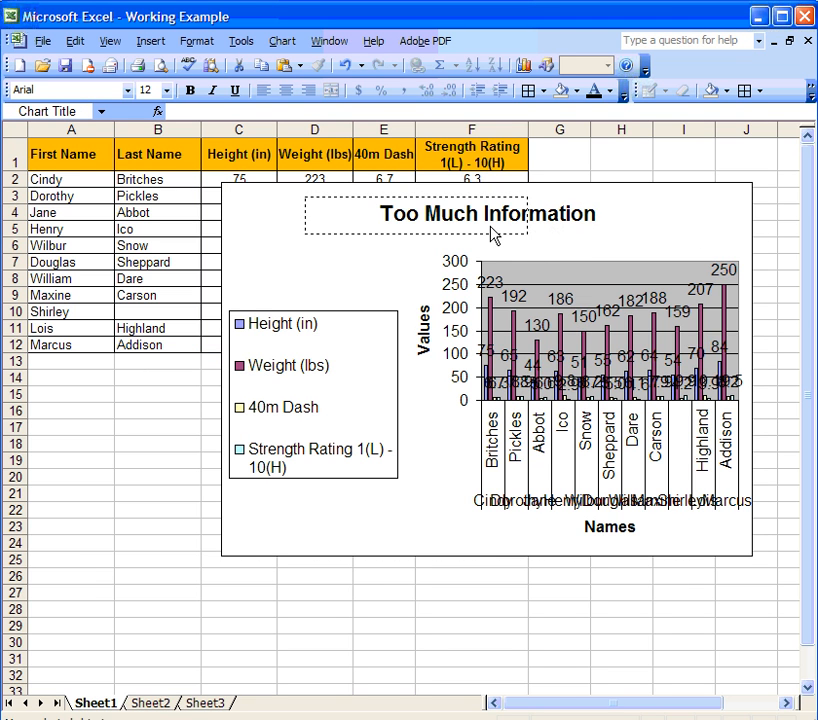
{"action": "left_click_drag", "start_coordinate": [361, 250], "coordinate": [252, 249]}
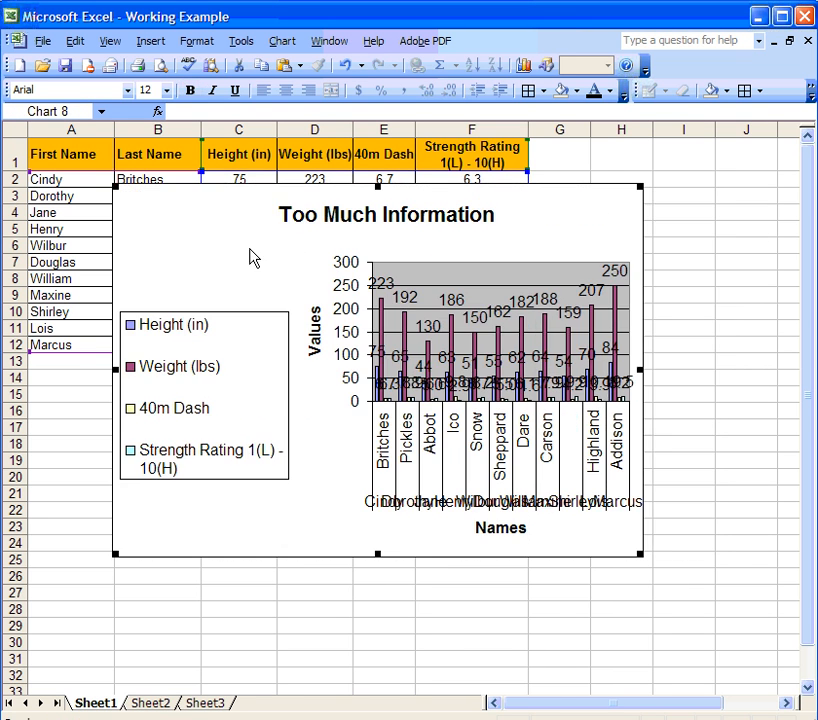
{"action": "left_click", "coordinate": [392, 398]}
{"action": "key", "text": "Delete"}
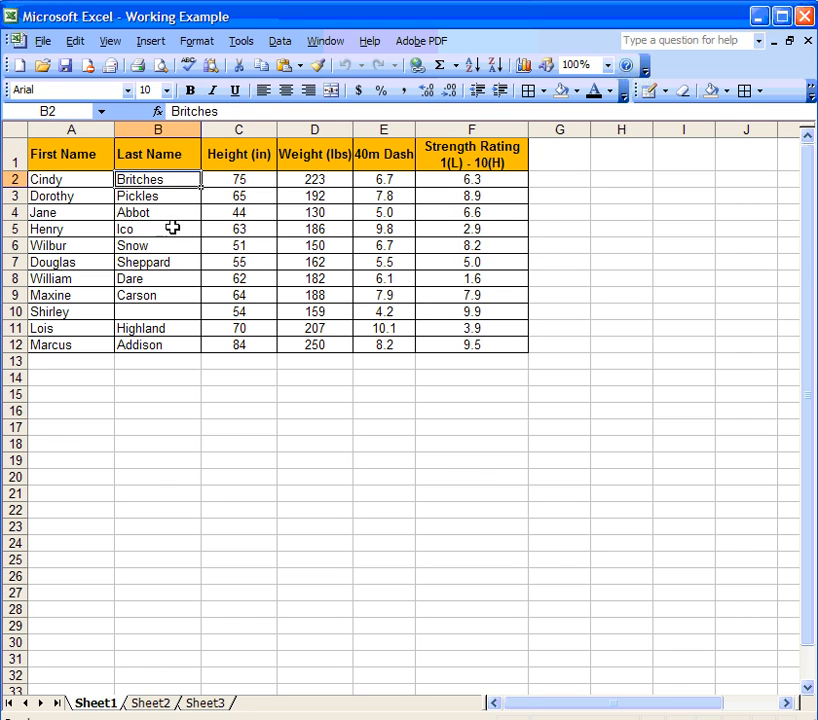
Select B1:B12 and add E1:F12 to the selection with Ctrl.
{"action": "left_click_drag", "start_coordinate": [173, 151], "coordinate": [162, 352]}
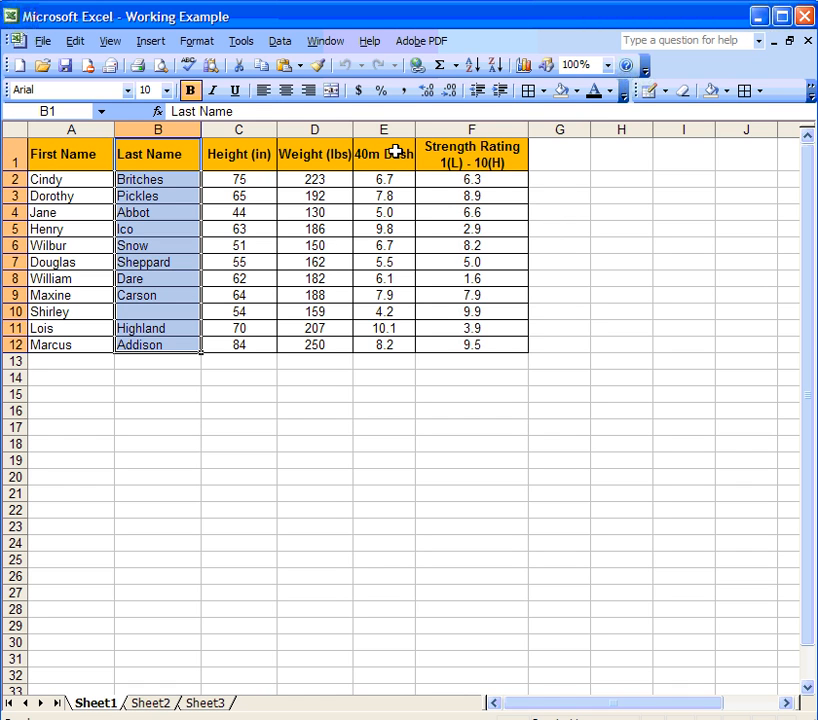
{"action": "left_click_drag", "start_coordinate": [394, 152], "coordinate": [455, 347], "text": "ctrl"}
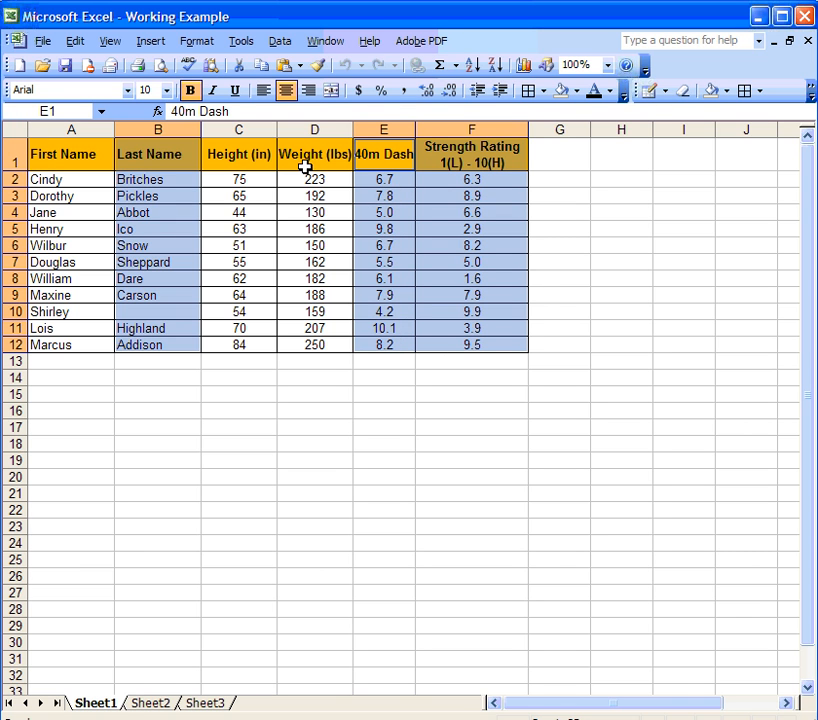
Start a Clustered Column chart from the selection and check its source data behind the wizard.
{"action": "left_click", "coordinate": [155, 42]}
{"action": "left_click", "coordinate": [179, 86]}
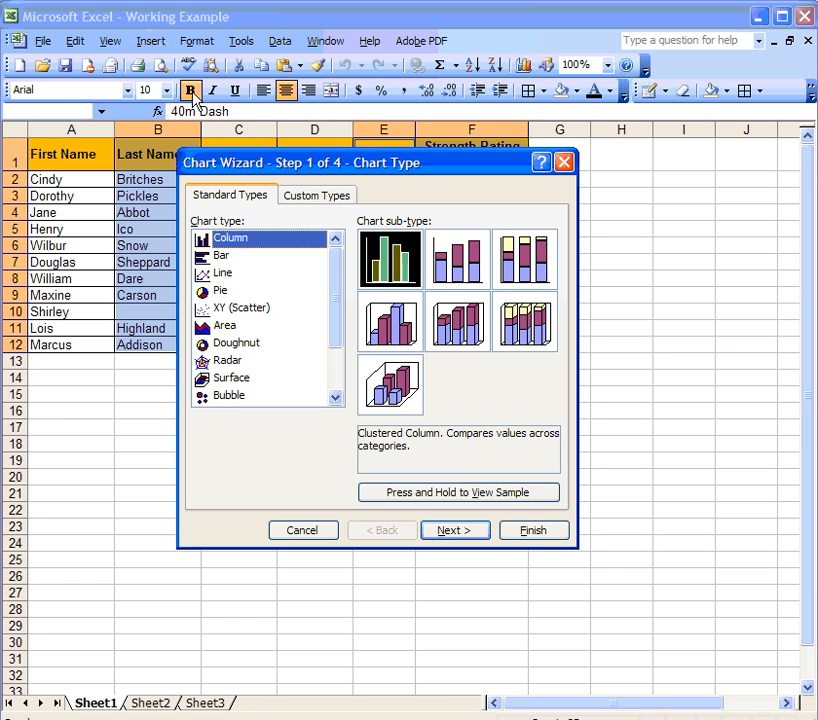
{"action": "left_click", "coordinate": [447, 533]}
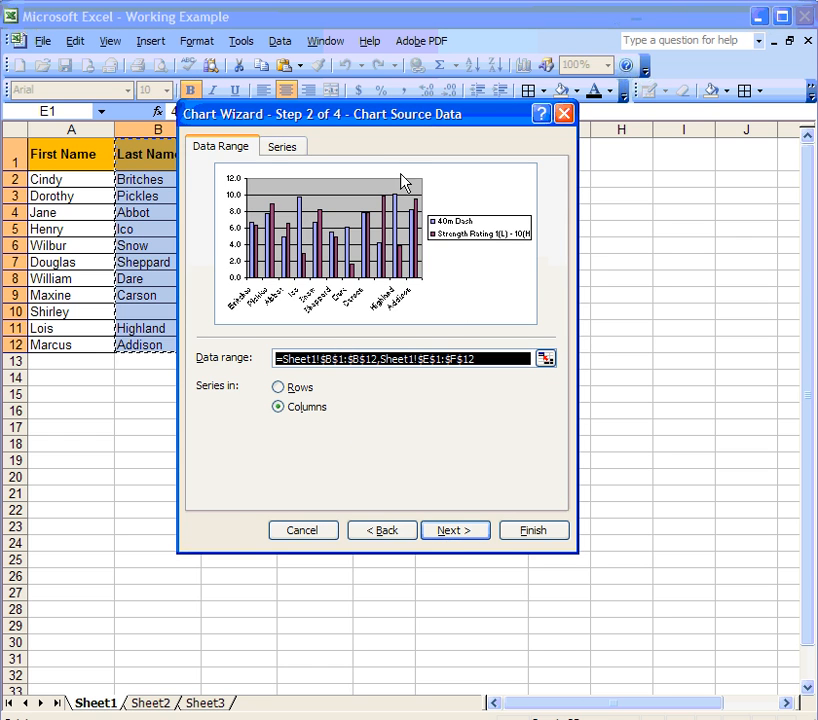
{"action": "left_click_drag", "start_coordinate": [348, 114], "coordinate": [402, 398]}
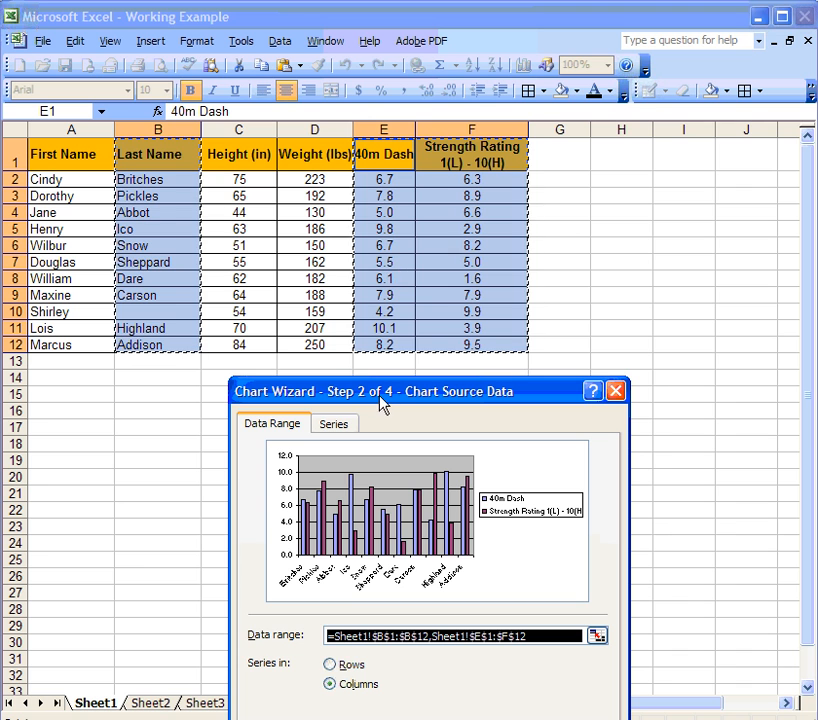
{"action": "left_click_drag", "start_coordinate": [380, 395], "coordinate": [373, 118]}
Title the chart '40 m Dash and Strength' and label the category axis 'Last Names'.
{"action": "left_click", "coordinate": [498, 531]}
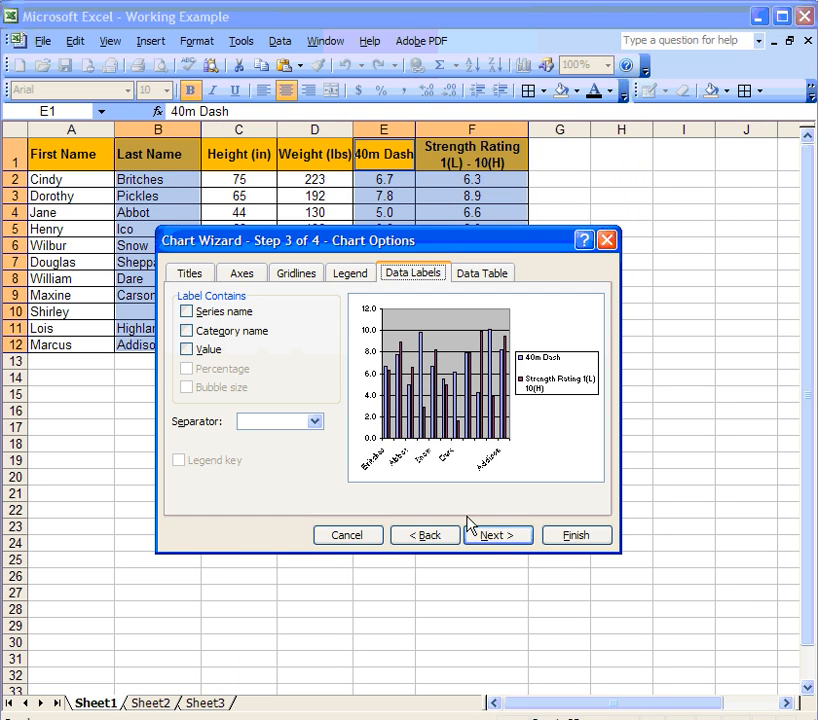
{"action": "left_click", "coordinate": [190, 274]}
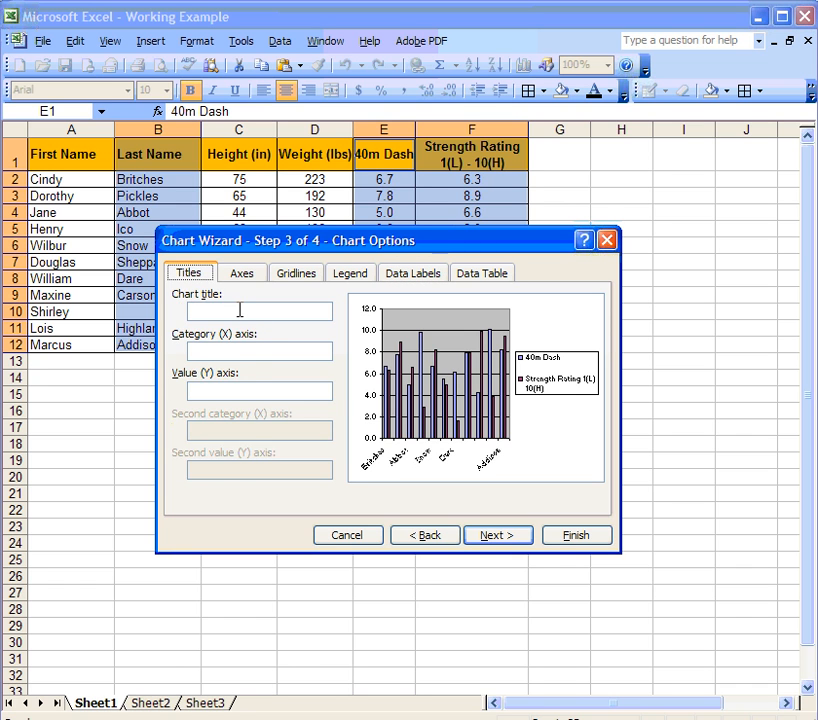
{"action": "left_click", "coordinate": [242, 279]}
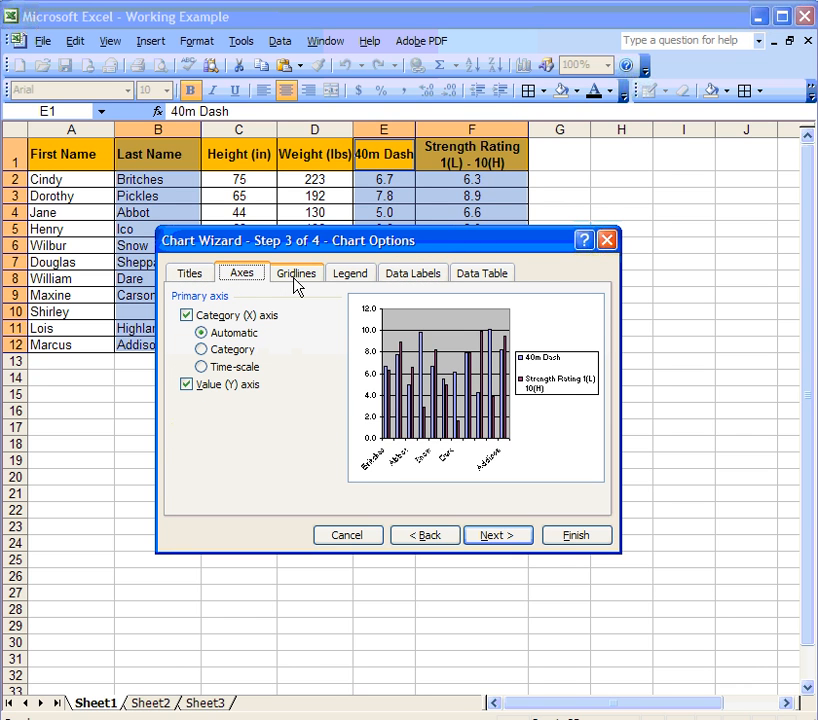
{"action": "left_click", "coordinate": [193, 279]}
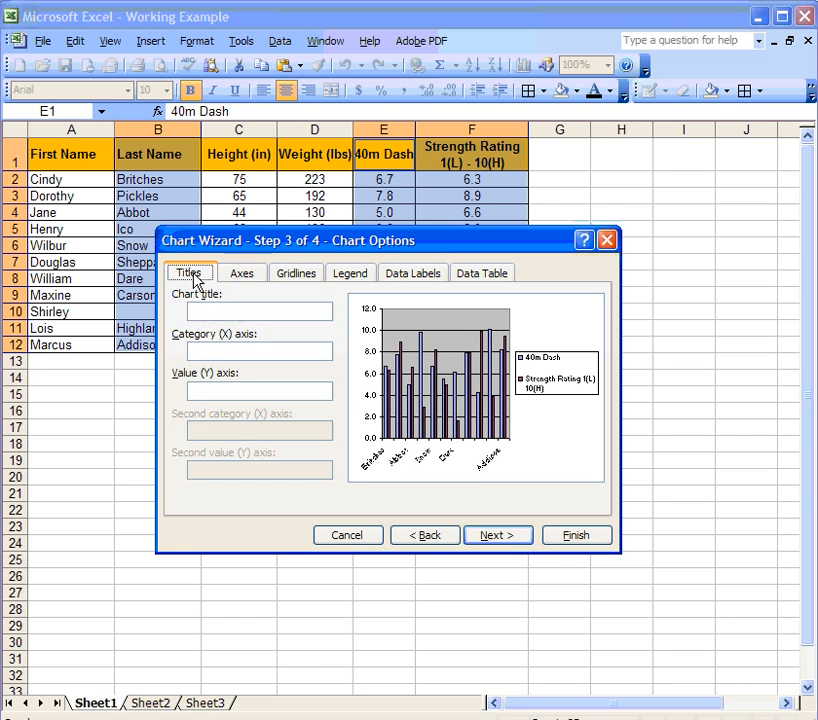
{"action": "left_click", "coordinate": [241, 310]}
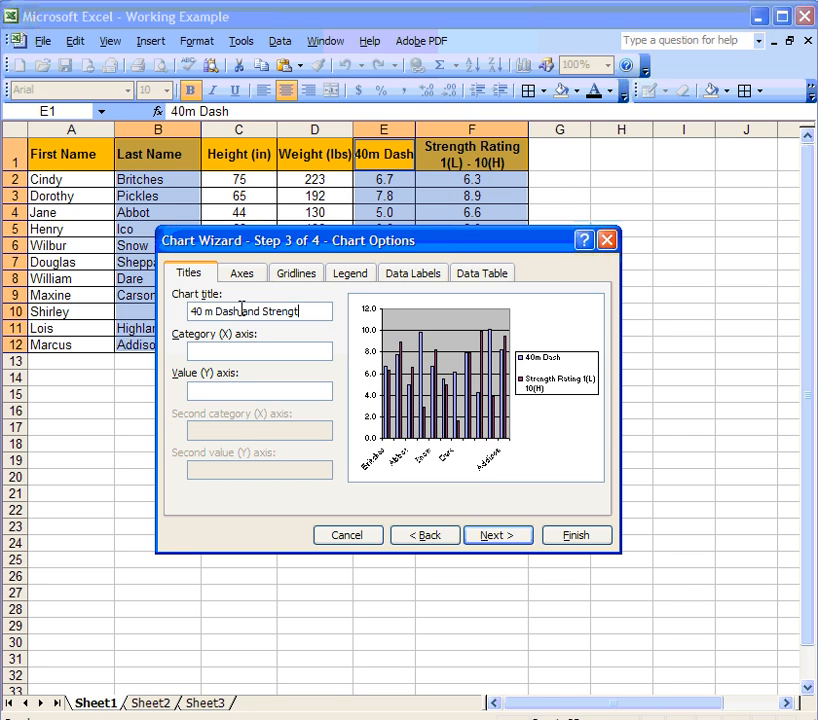
{"action": "left_click", "coordinate": [215, 350]}
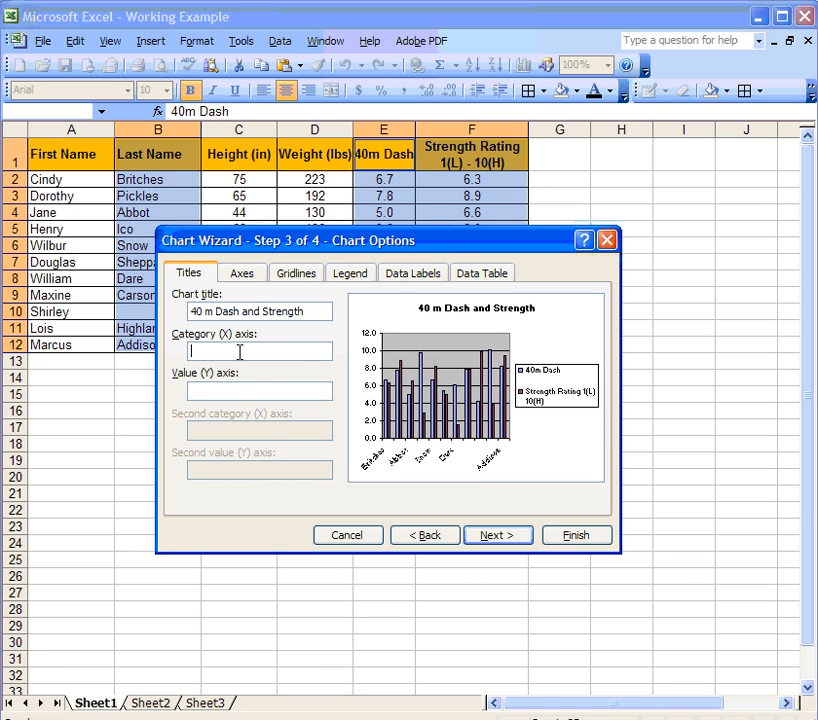
{"action": "type", "text": "Names"}
{"action": "key", "text": "Left"}
{"action": "key", "text": "Left"}
{"action": "key", "text": "Left"}
{"action": "key", "text": "Left"}
{"action": "key", "text": "Left"}
{"action": "type", "text": "LAst"}
{"action": "left_click", "coordinate": [202, 351]}
{"action": "key", "text": "BackSpace"}
{"action": "type", "text": "a"}
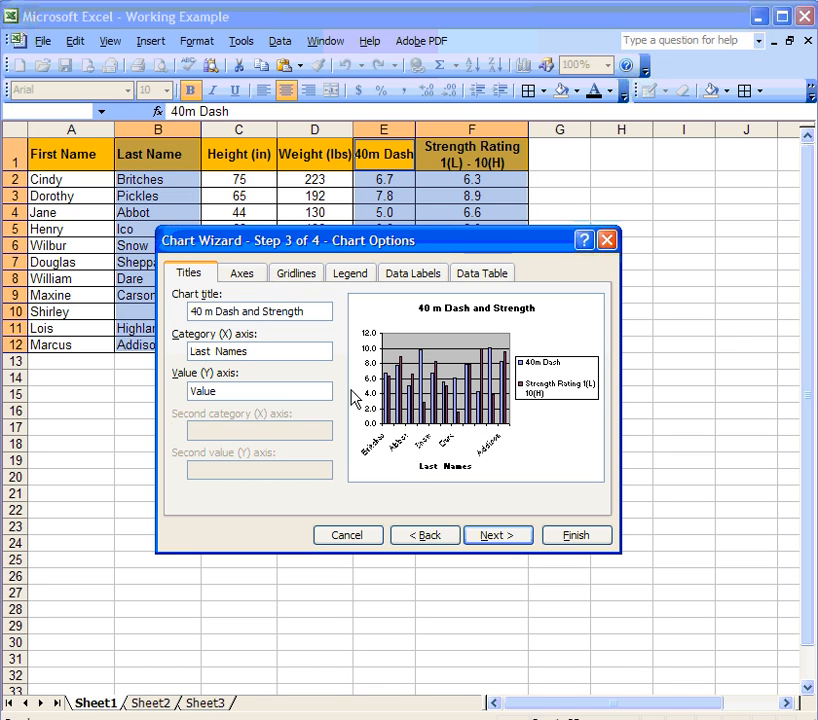
Place the legend in the corner, add value labels, and embed the chart on Sheet1.
{"action": "left_click", "coordinate": [245, 276]}
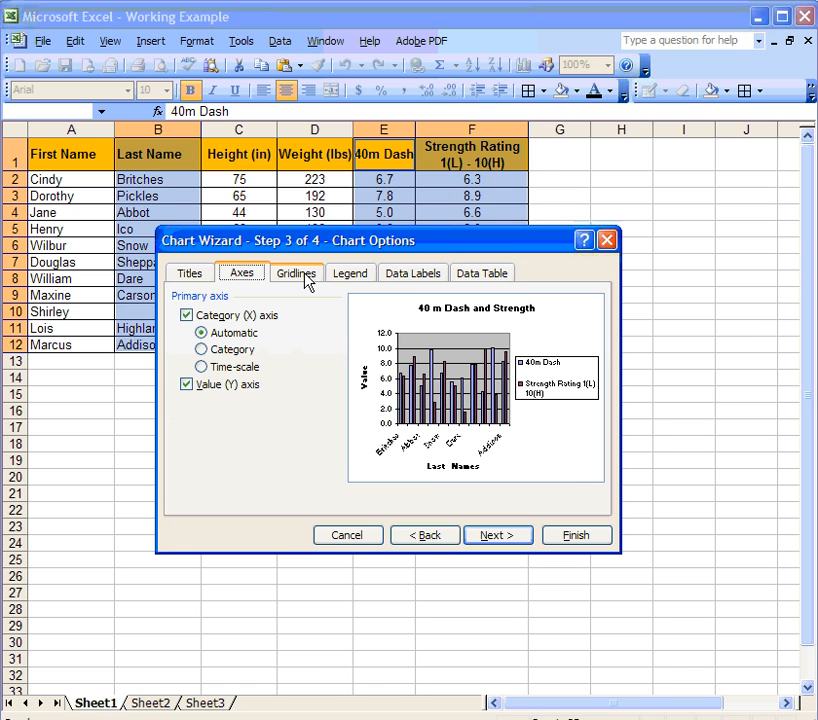
{"action": "left_click", "coordinate": [302, 275]}
{"action": "left_click", "coordinate": [349, 276]}
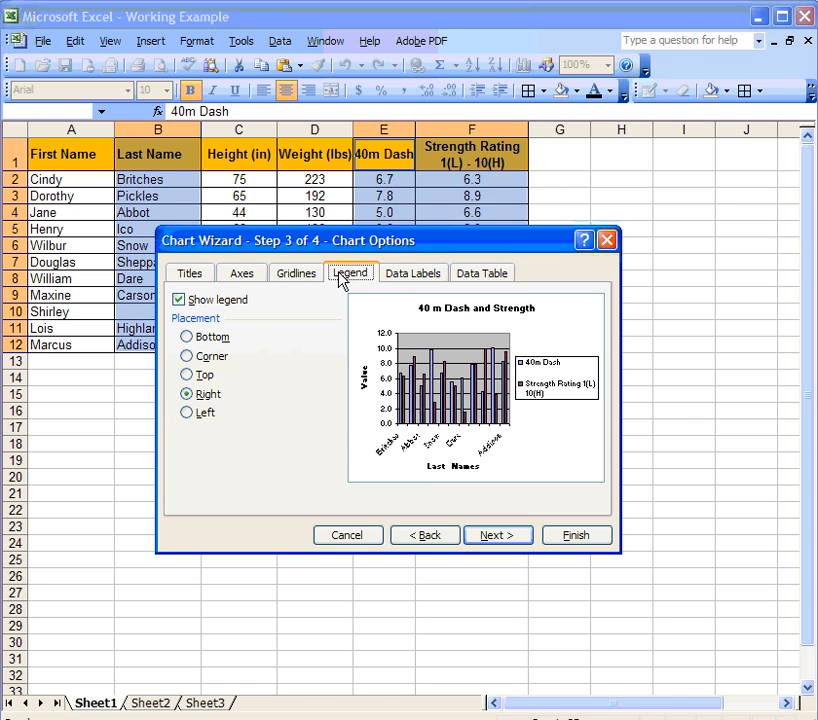
{"action": "left_click", "coordinate": [188, 357]}
{"action": "left_click", "coordinate": [393, 279]}
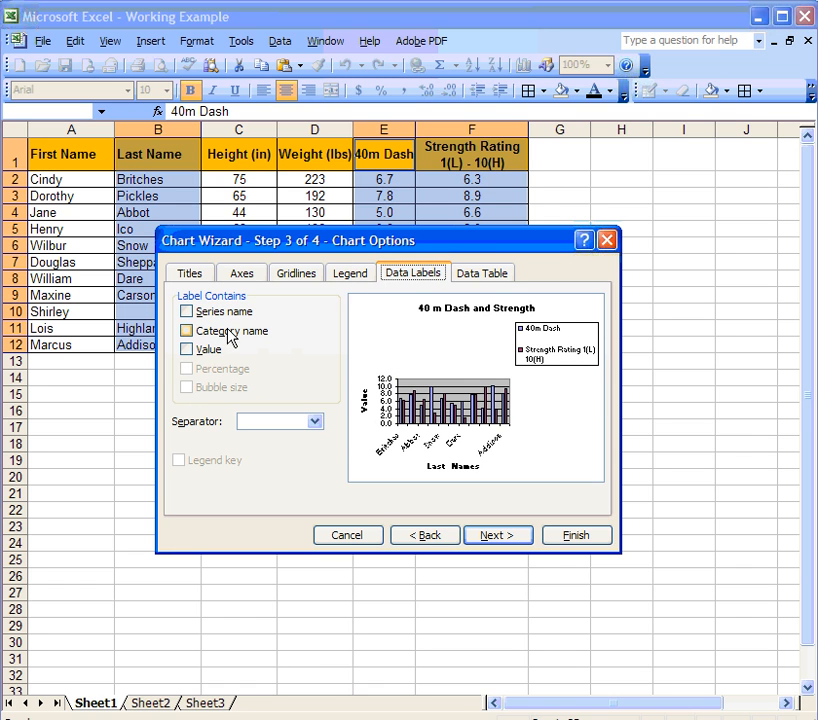
{"action": "left_click", "coordinate": [187, 350]}
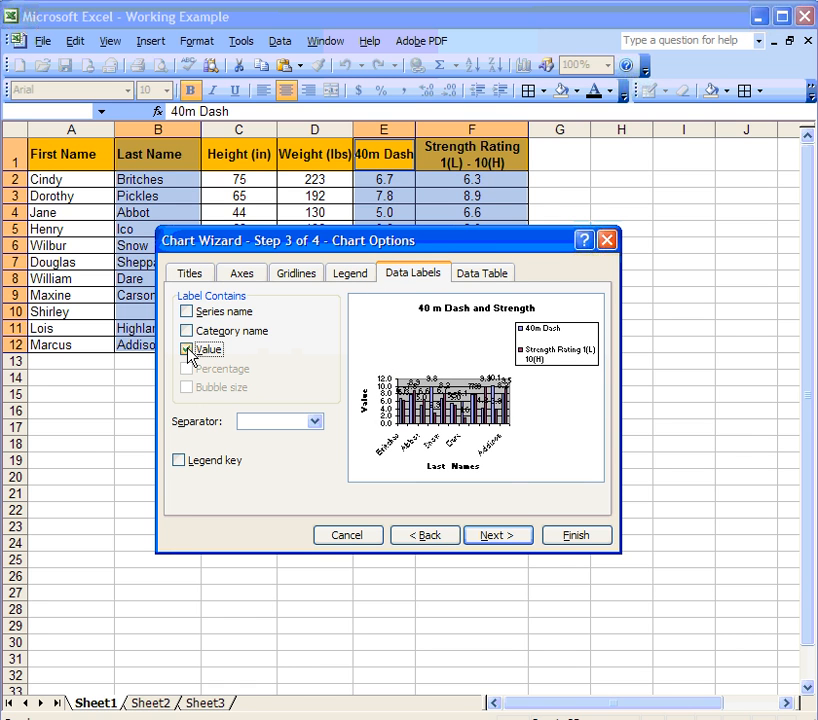
{"action": "left_click", "coordinate": [516, 538]}
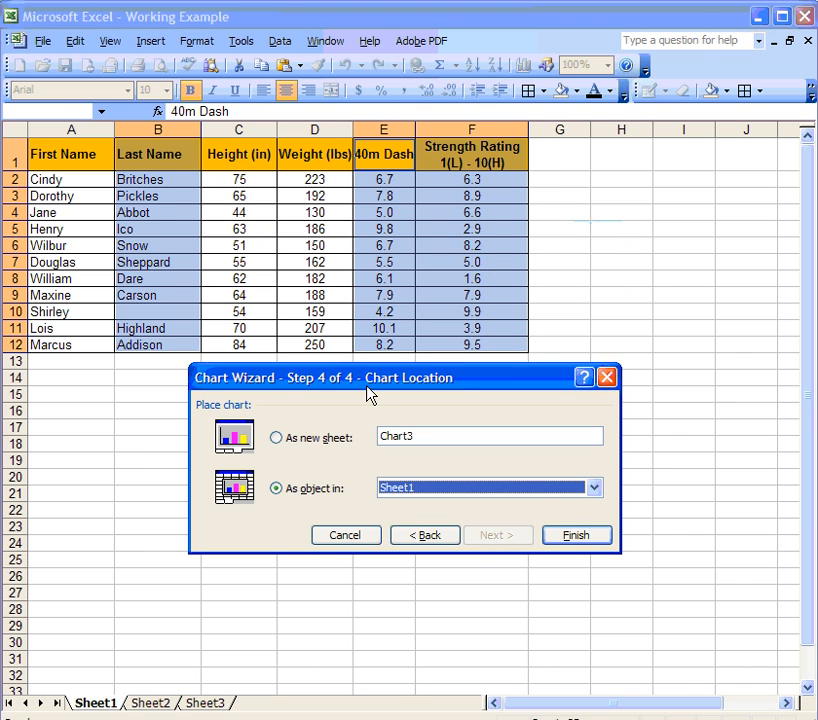
{"action": "left_click", "coordinate": [573, 537]}
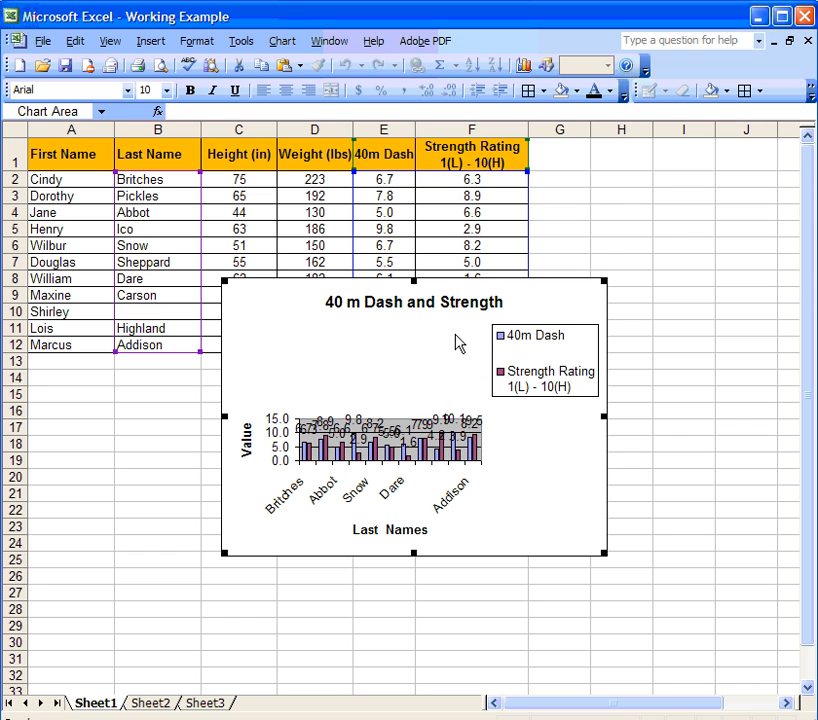
Enlarge the chart up and to the right and stretch its plot area upward.
{"action": "left_click_drag", "start_coordinate": [610, 279], "coordinate": [755, 174]}
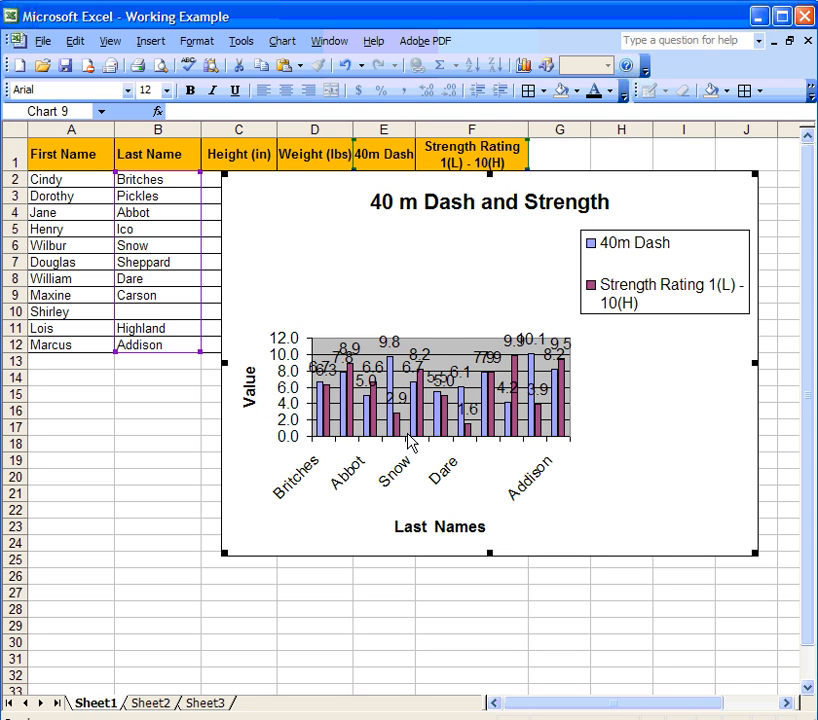
{"action": "left_click", "coordinate": [493, 400]}
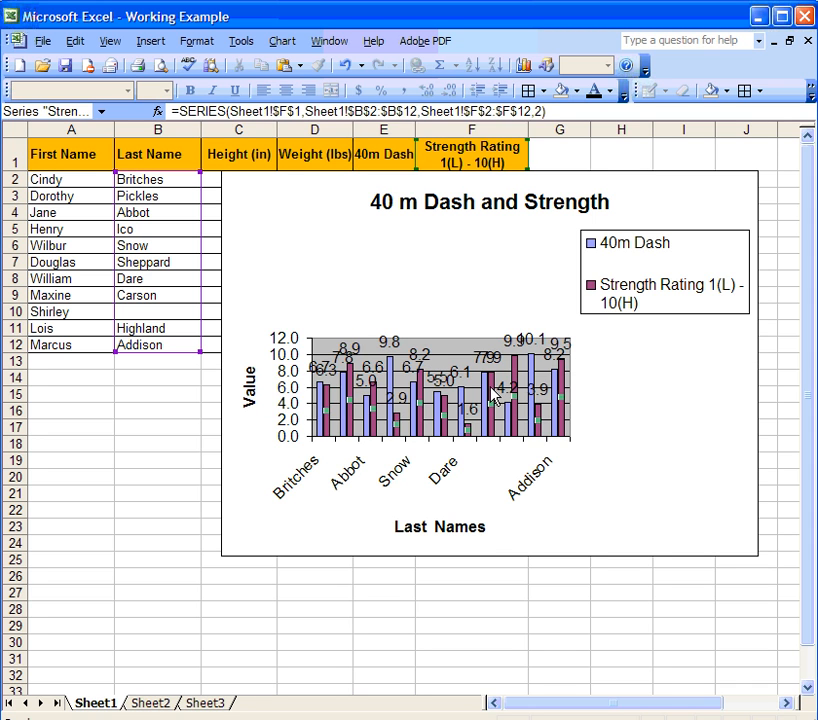
{"action": "left_click", "coordinate": [438, 338]}
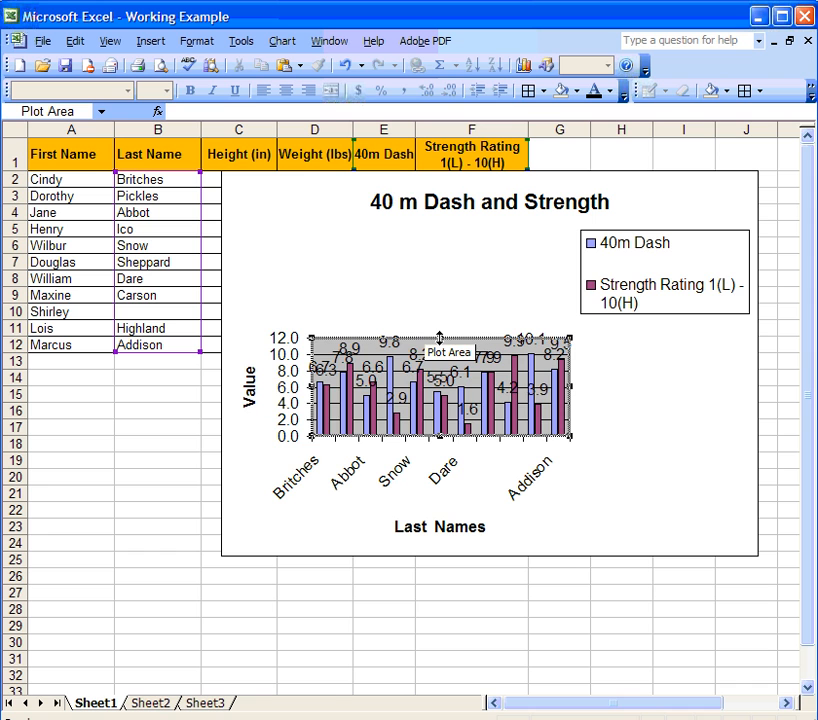
{"action": "left_click_drag", "start_coordinate": [438, 338], "coordinate": [437, 241]}
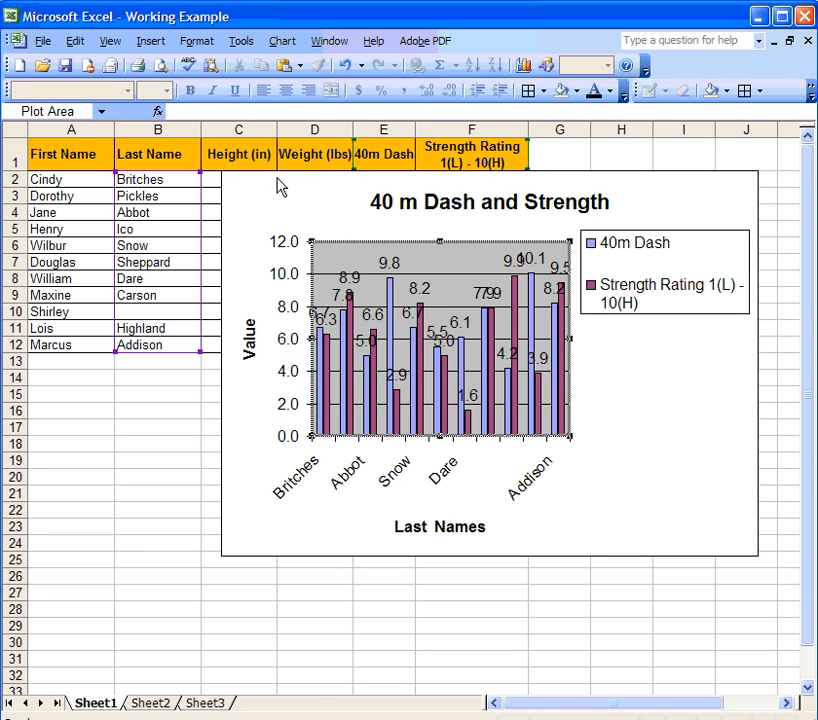
Move the legend to the chart's bottom left, widen the plot area, and make the chart taller.
{"action": "left_click", "coordinate": [660, 280]}
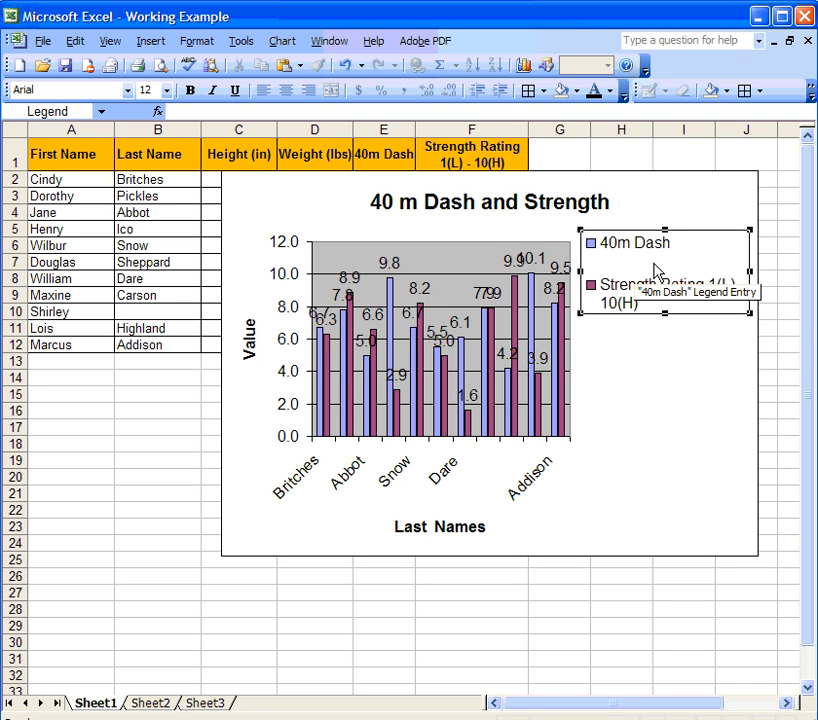
{"action": "left_click_drag", "start_coordinate": [656, 270], "coordinate": [649, 504]}
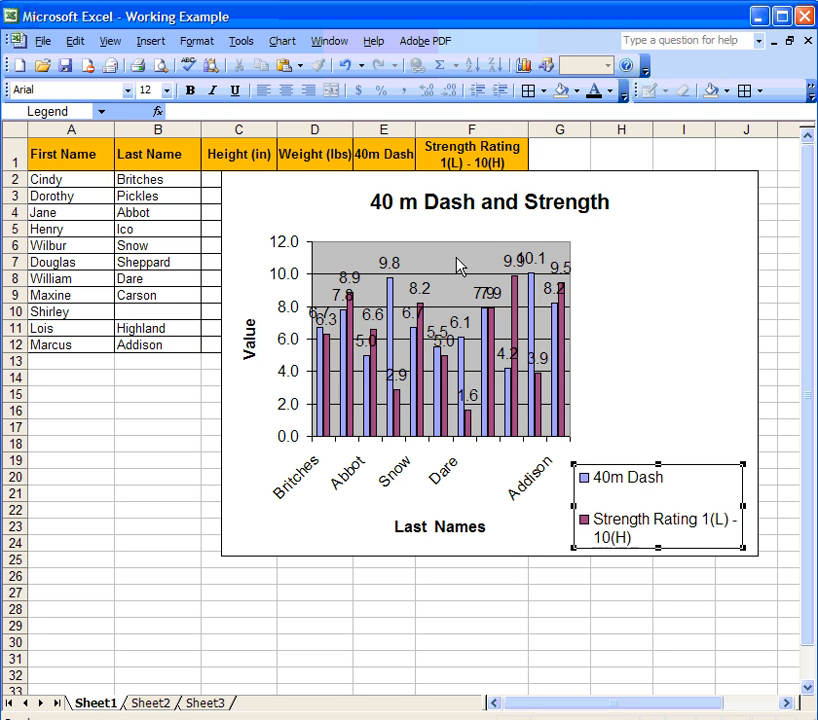
{"action": "left_click", "coordinate": [457, 265]}
{"action": "left_click_drag", "start_coordinate": [570, 241], "coordinate": [758, 226]}
{"action": "left_click_drag", "start_coordinate": [665, 488], "coordinate": [360, 551]}
{"action": "left_click", "coordinate": [438, 557]}
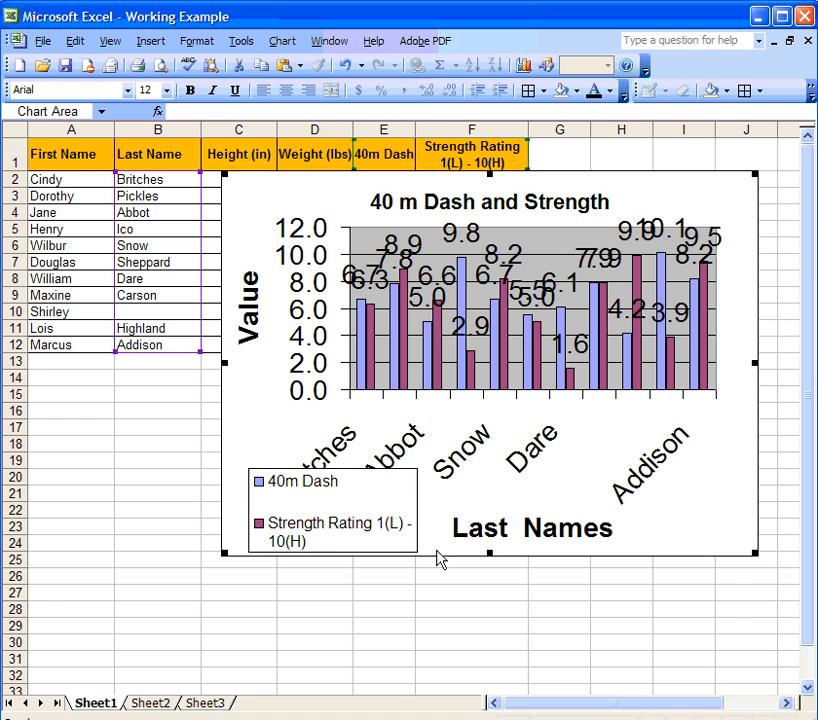
{"action": "left_click_drag", "start_coordinate": [489, 553], "coordinate": [490, 624]}
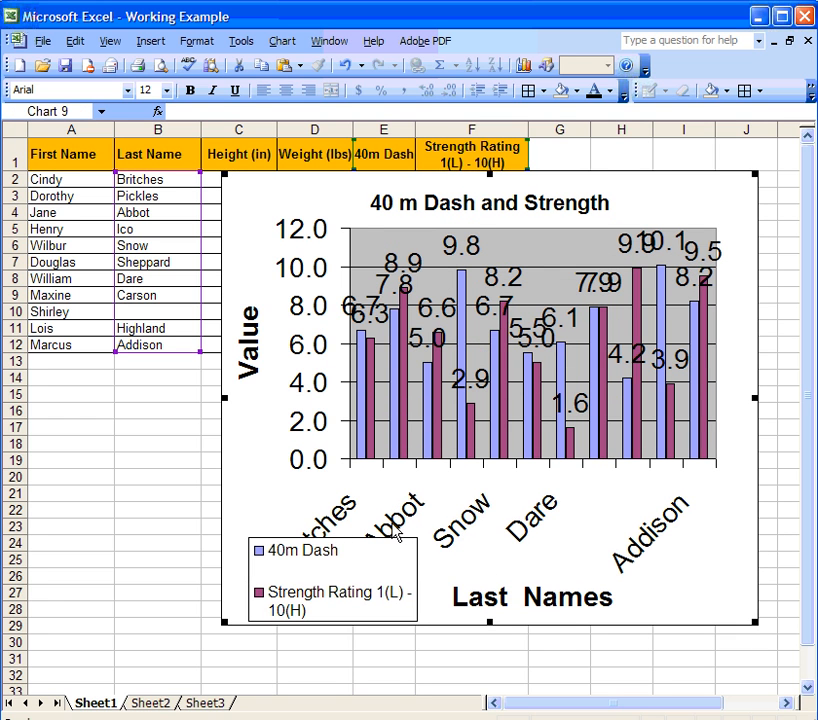
{"action": "left_click", "coordinate": [284, 460]}
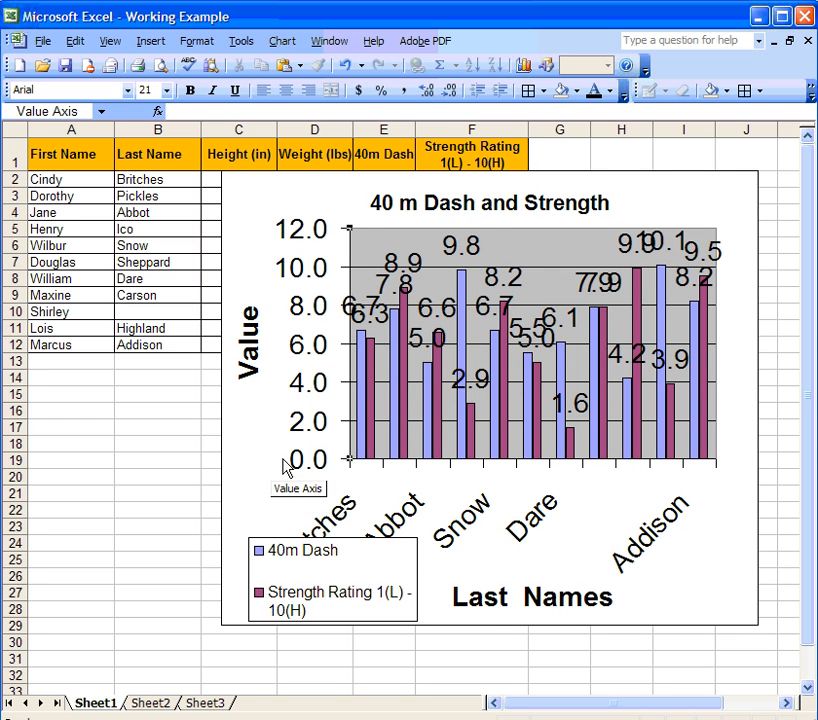
Set the 40m Dash and Strength Rating value labels to font size 8.
{"action": "double_click", "coordinate": [455, 254]}
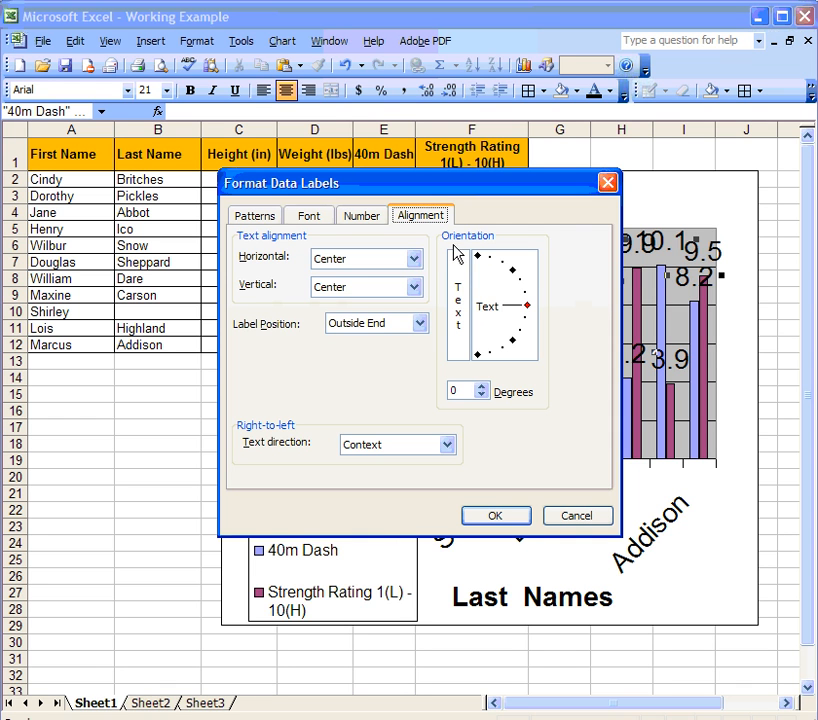
{"action": "left_click", "coordinate": [322, 218]}
{"action": "left_click", "coordinate": [514, 270]}
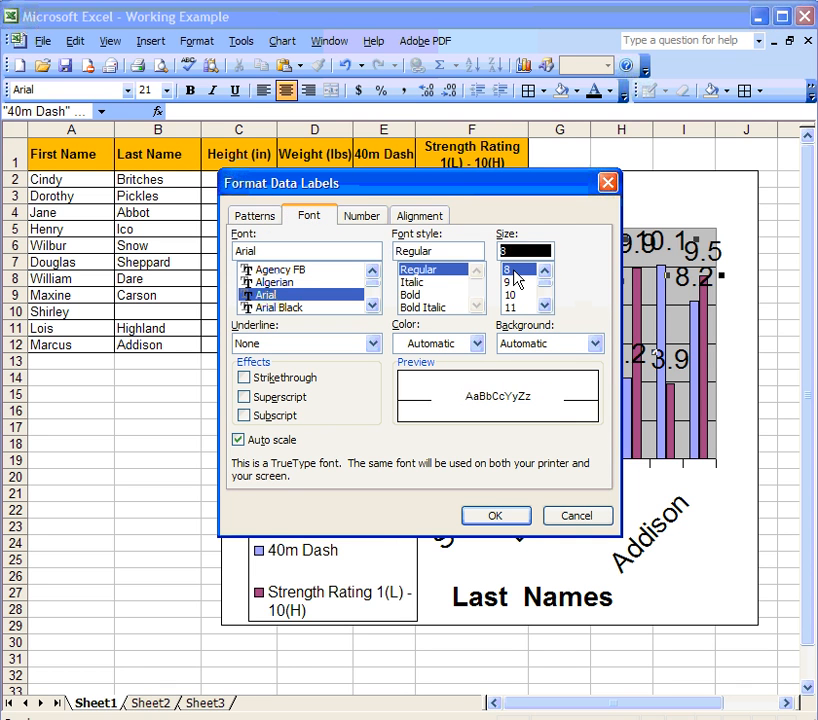
{"action": "left_click", "coordinate": [508, 524]}
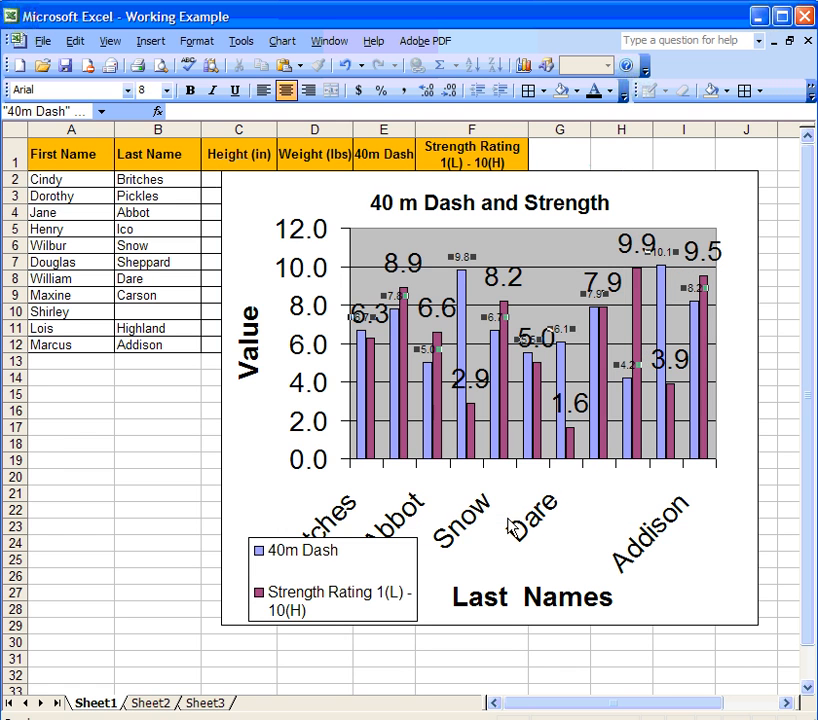
{"action": "double_click", "coordinate": [404, 263]}
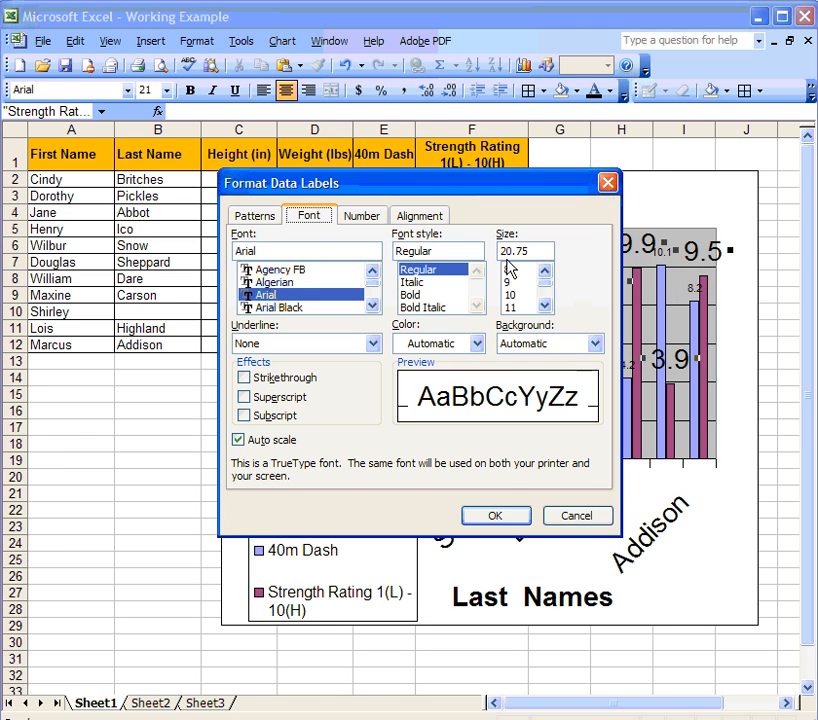
{"action": "left_click", "coordinate": [514, 270]}
{"action": "left_click", "coordinate": [496, 518]}
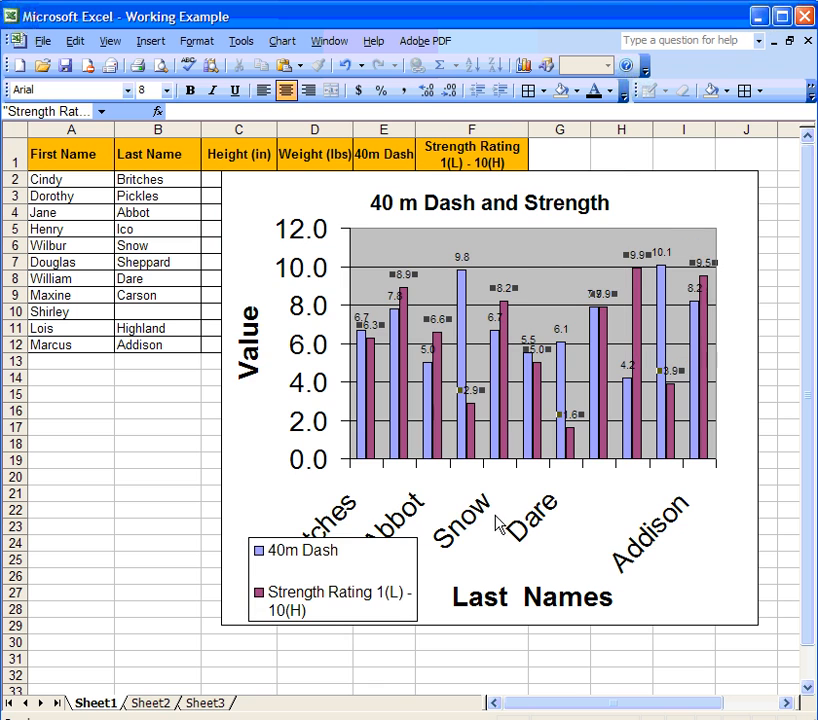
Shrink the last-name category axis labels to font size 8.
{"action": "left_click", "coordinate": [583, 258]}
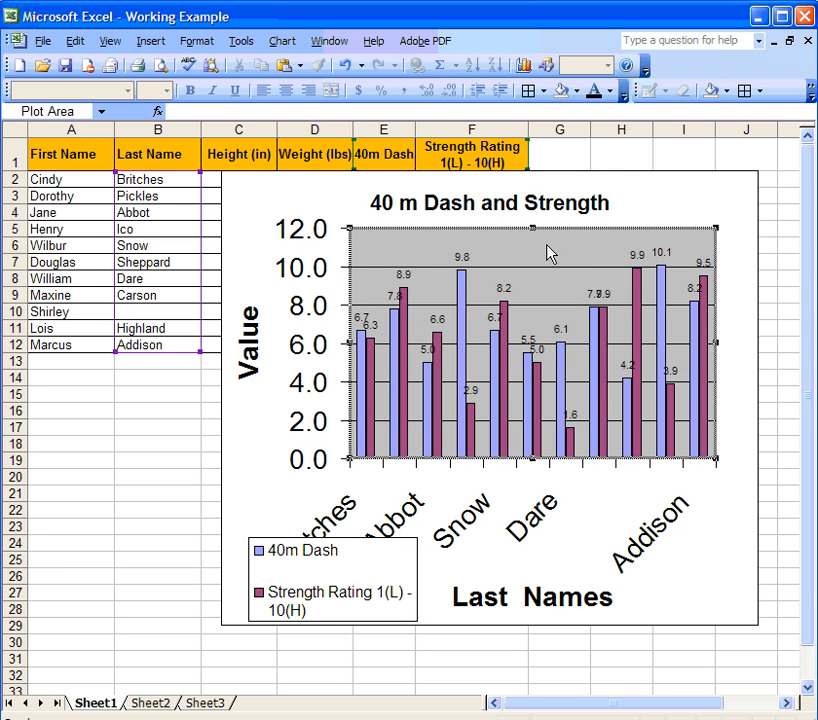
{"action": "double_click", "coordinate": [540, 522]}
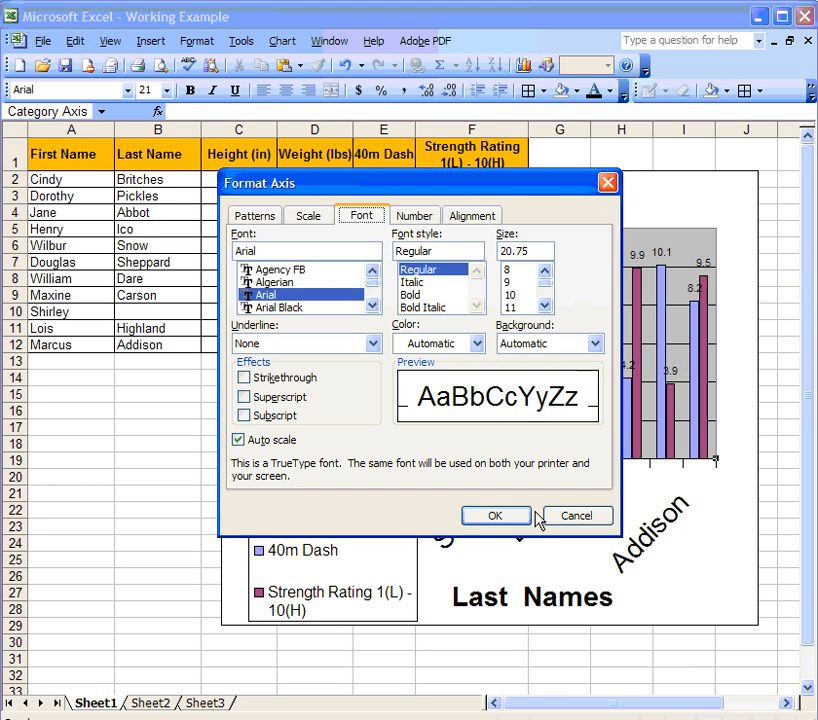
{"action": "left_click", "coordinate": [516, 271]}
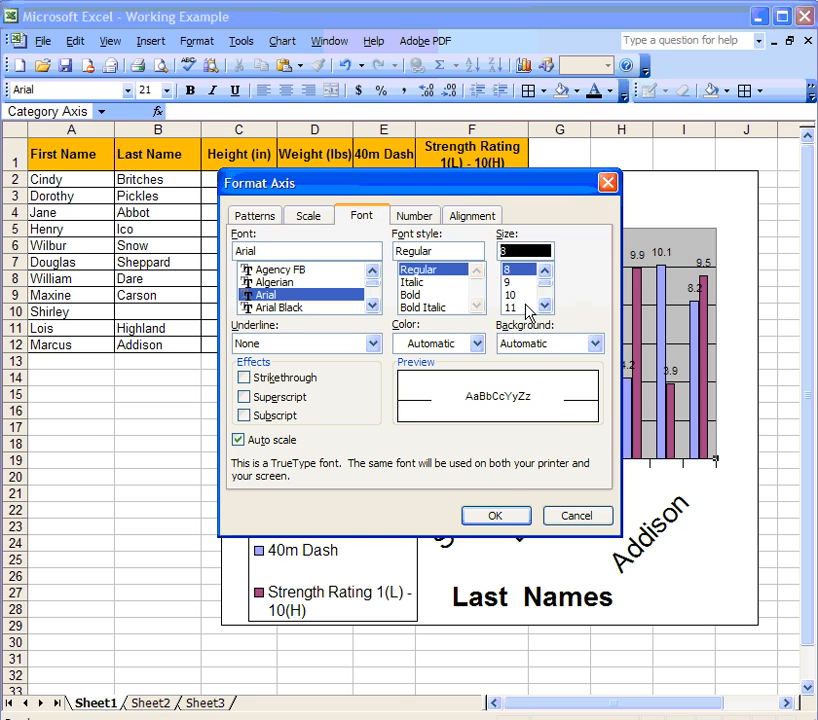
{"action": "left_click", "coordinate": [496, 516]}
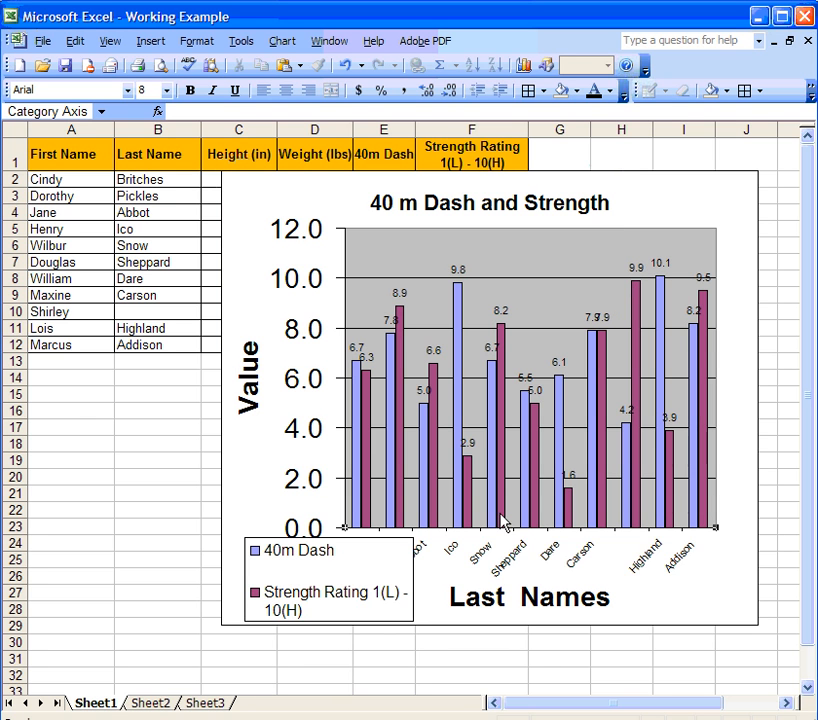
Make the legend narrower at the chart's lower left with size 10 entry text.
{"action": "left_click", "coordinate": [360, 572]}
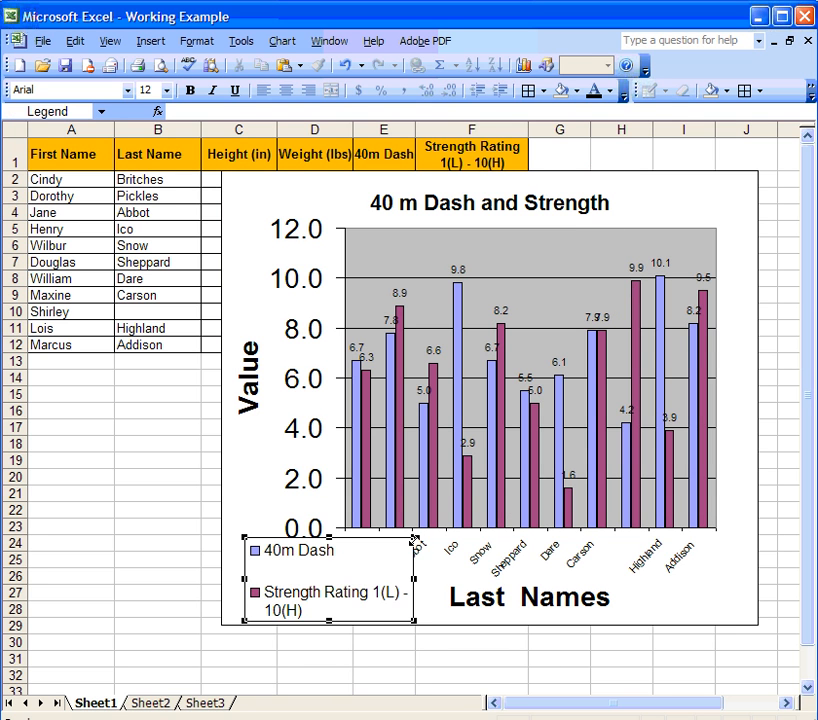
{"action": "left_click_drag", "start_coordinate": [415, 538], "coordinate": [335, 533]}
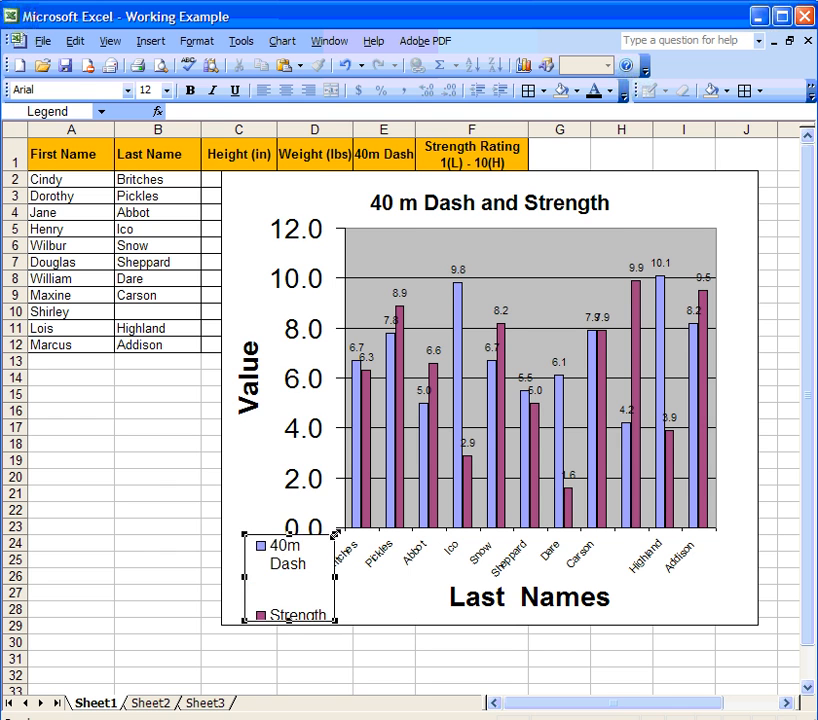
{"action": "left_click_drag", "start_coordinate": [305, 573], "coordinate": [287, 593]}
{"action": "double_click", "coordinate": [287, 593]}
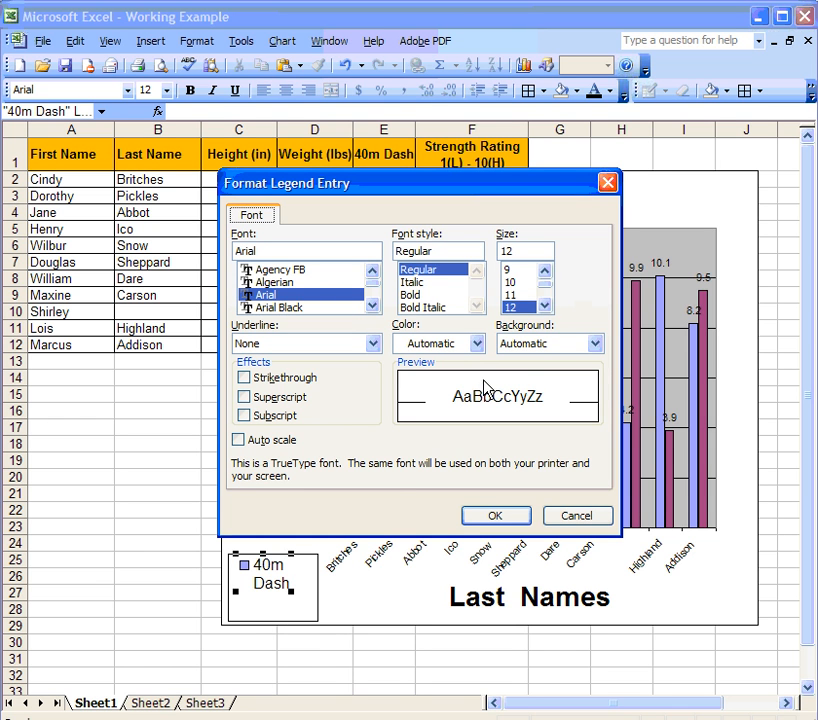
{"action": "left_click", "coordinate": [520, 283]}
{"action": "left_click", "coordinate": [494, 516]}
{"action": "left_click", "coordinate": [371, 608]}
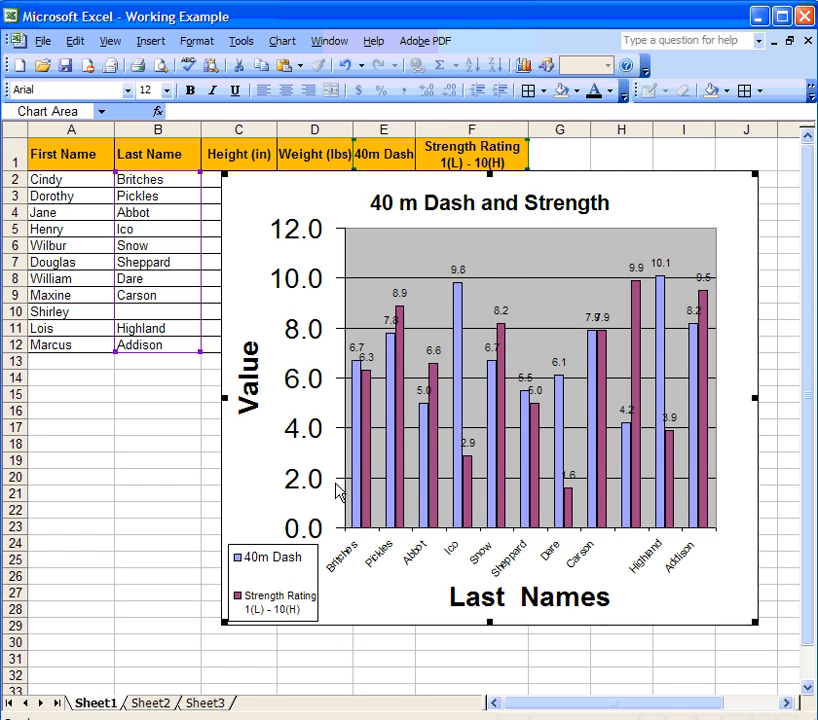
Make the chart title Agency FB bold italic and change it to '40 meters Dash and Strength'.
{"action": "double_click", "coordinate": [478, 210]}
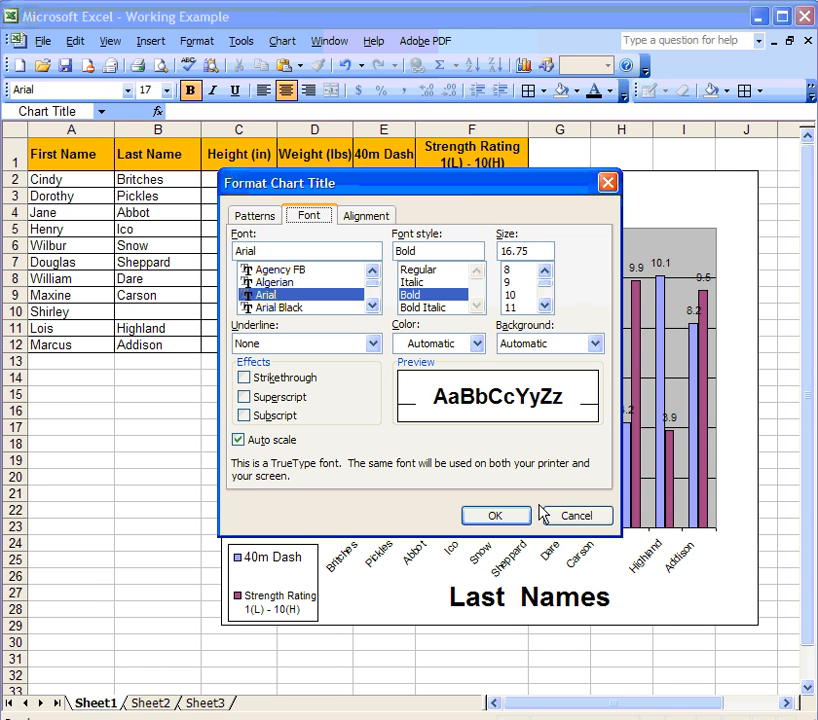
{"action": "left_click", "coordinate": [431, 307]}
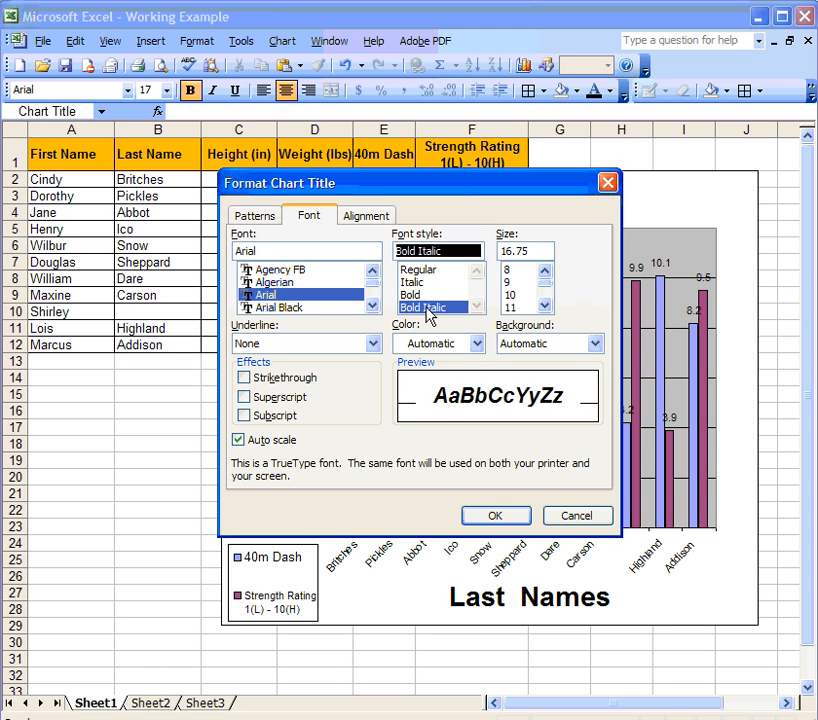
{"action": "left_click", "coordinate": [301, 270]}
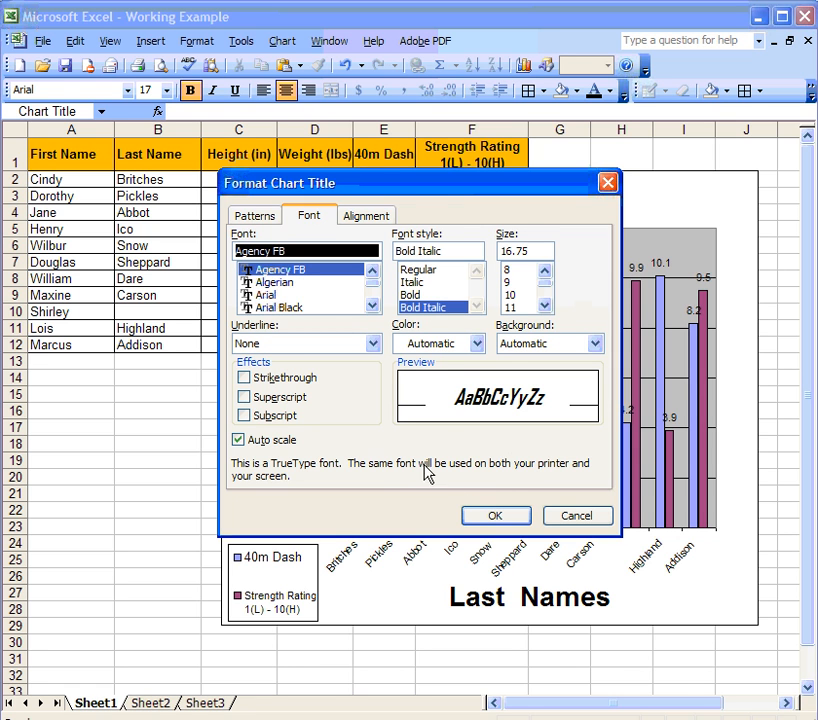
{"action": "left_click", "coordinate": [512, 517]}
{"action": "left_click", "coordinate": [436, 203]}
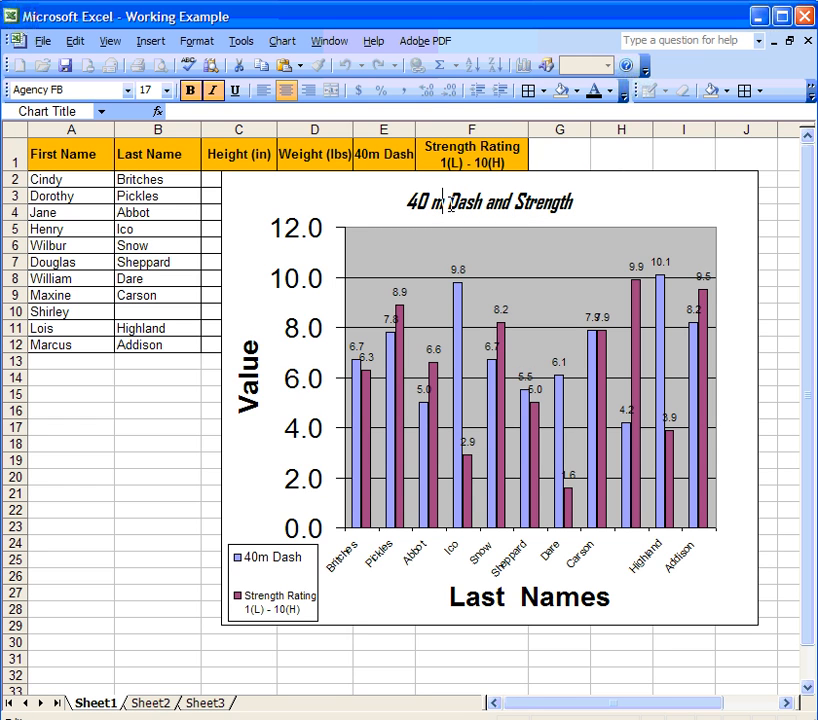
{"action": "type", "text": "eter"}
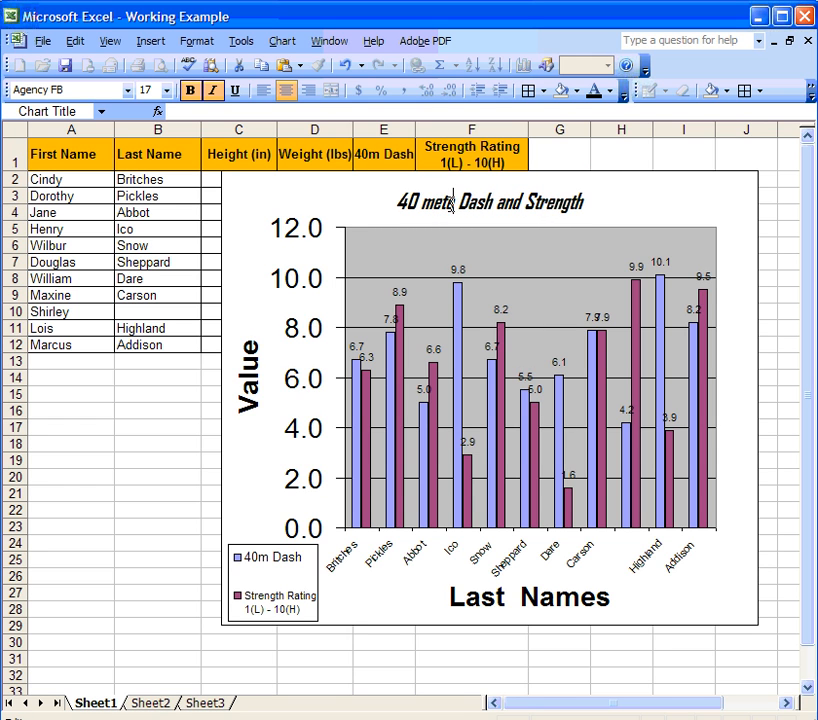
{"action": "type", "text": "s"}
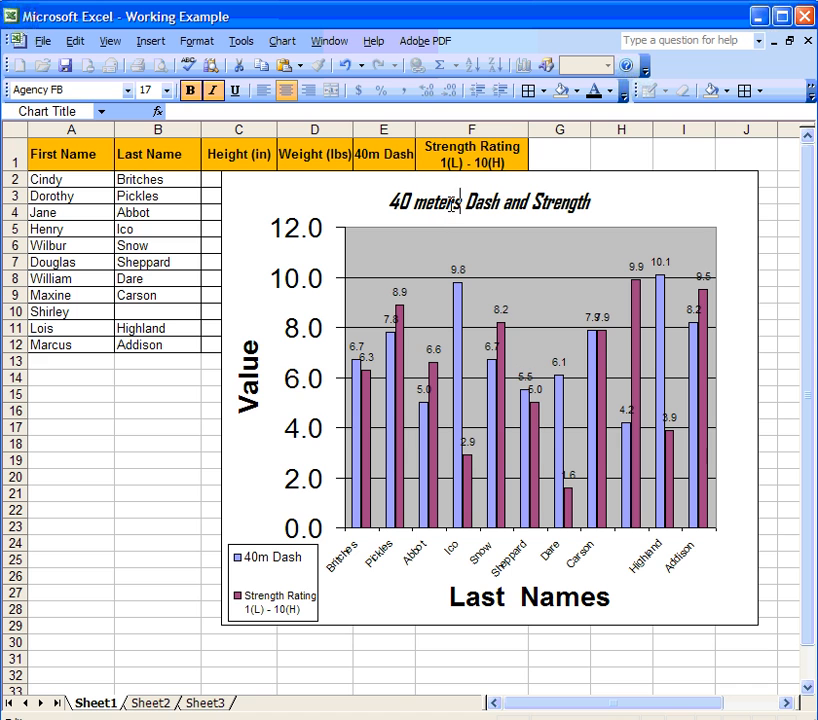
{"action": "left_click", "coordinate": [640, 210]}
Shrink the Last Names axis title to font size 11.
{"action": "double_click", "coordinate": [542, 599]}
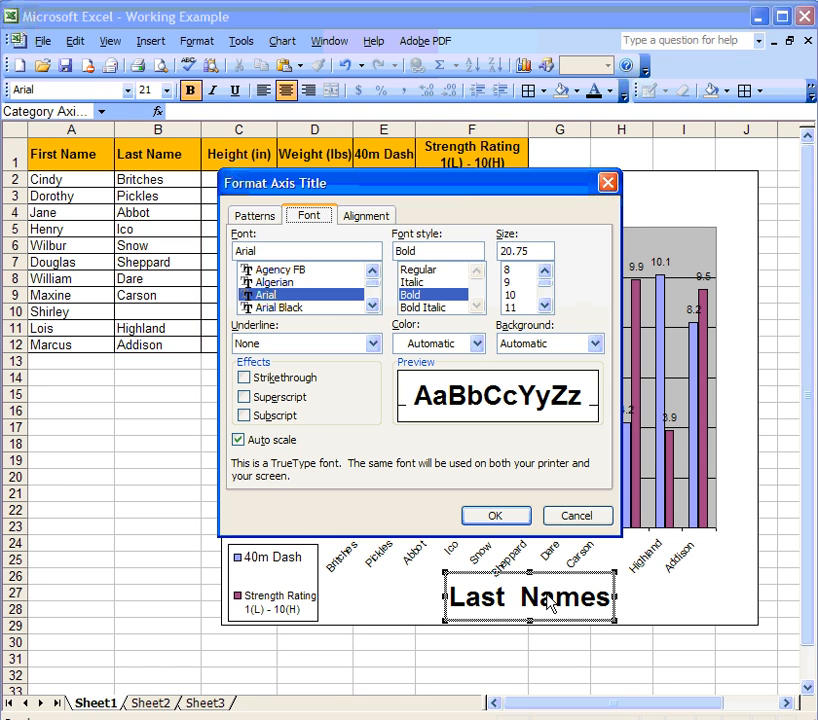
{"action": "left_click", "coordinate": [510, 307]}
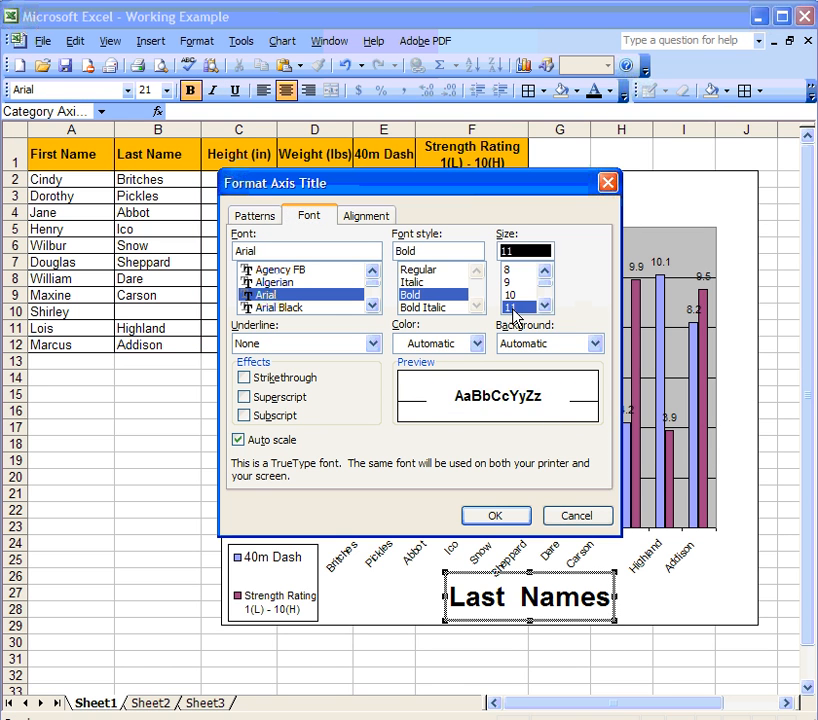
{"action": "key", "text": "Return"}
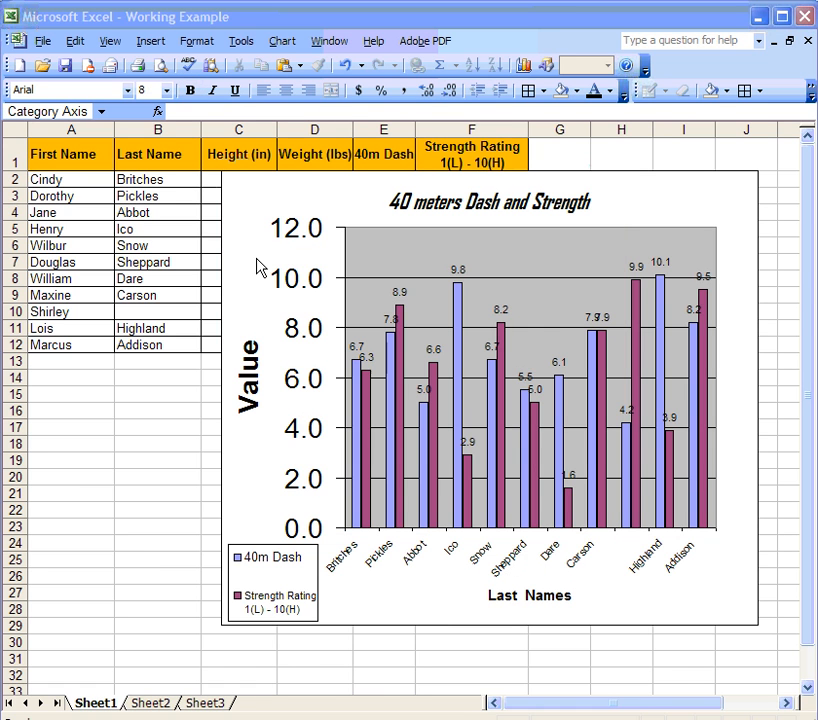
Fill the chart's plot area background with yellow.
{"action": "right_click", "coordinate": [528, 260]}
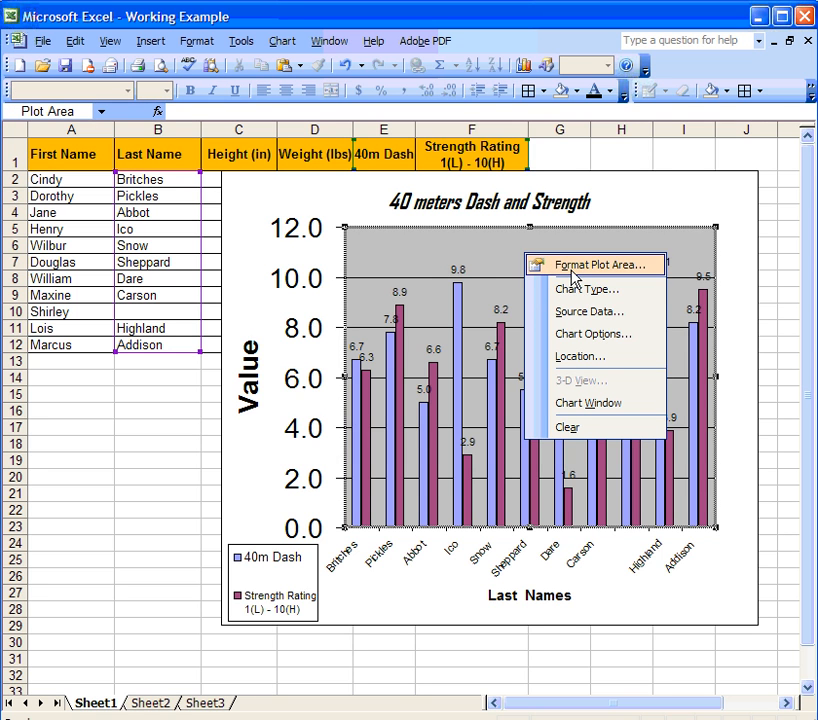
{"action": "left_click", "coordinate": [573, 268]}
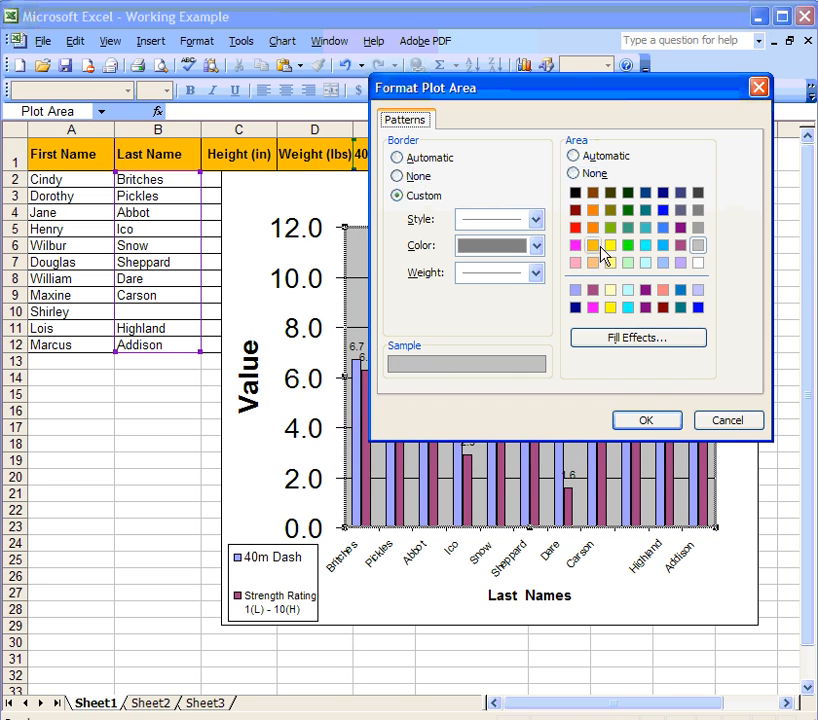
{"action": "left_click", "coordinate": [610, 245]}
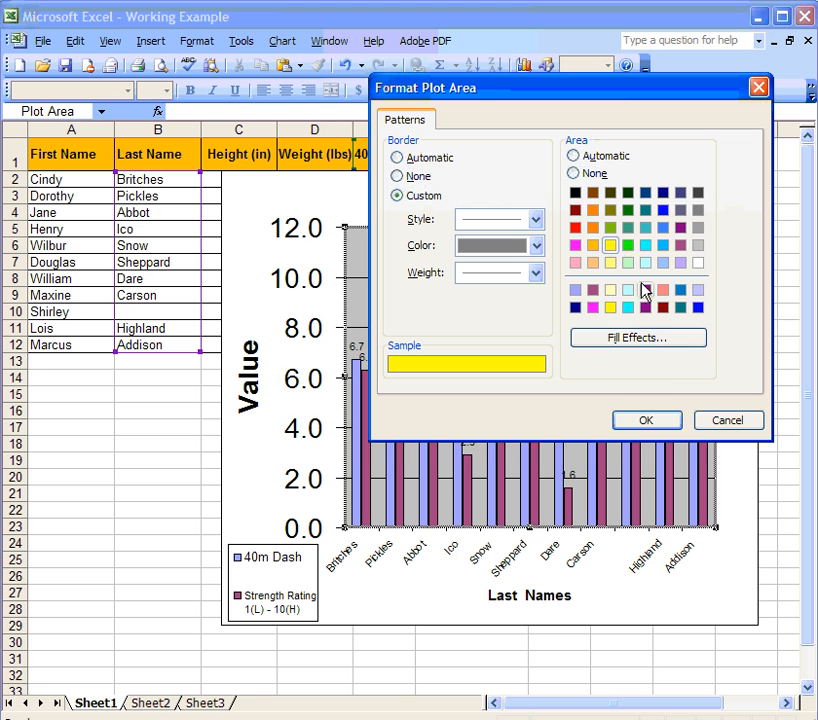
{"action": "left_click", "coordinate": [646, 421]}
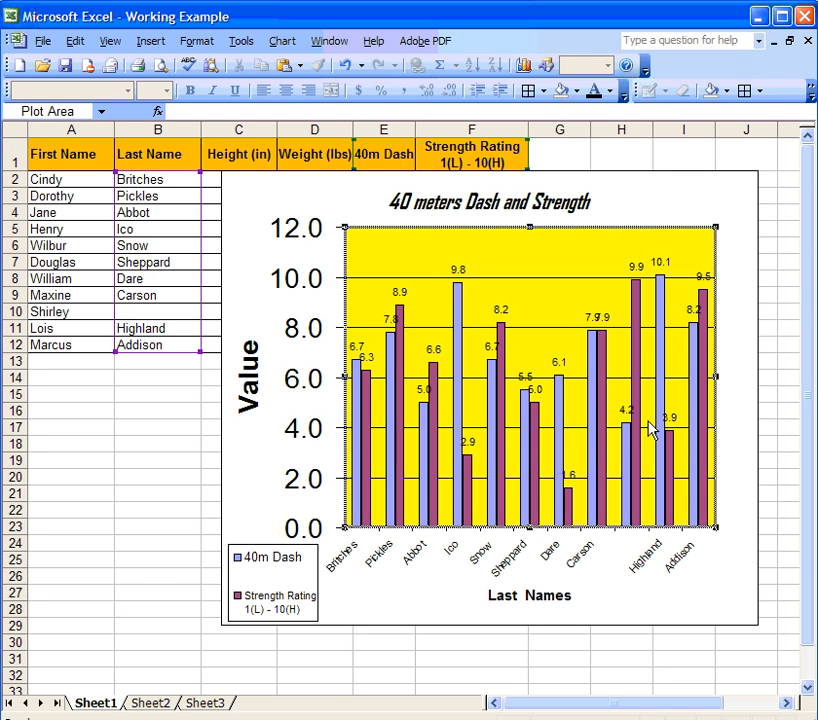
Colour the 40m Dash series bars bright green.
{"action": "mouse_move", "coordinate": [459, 306]}
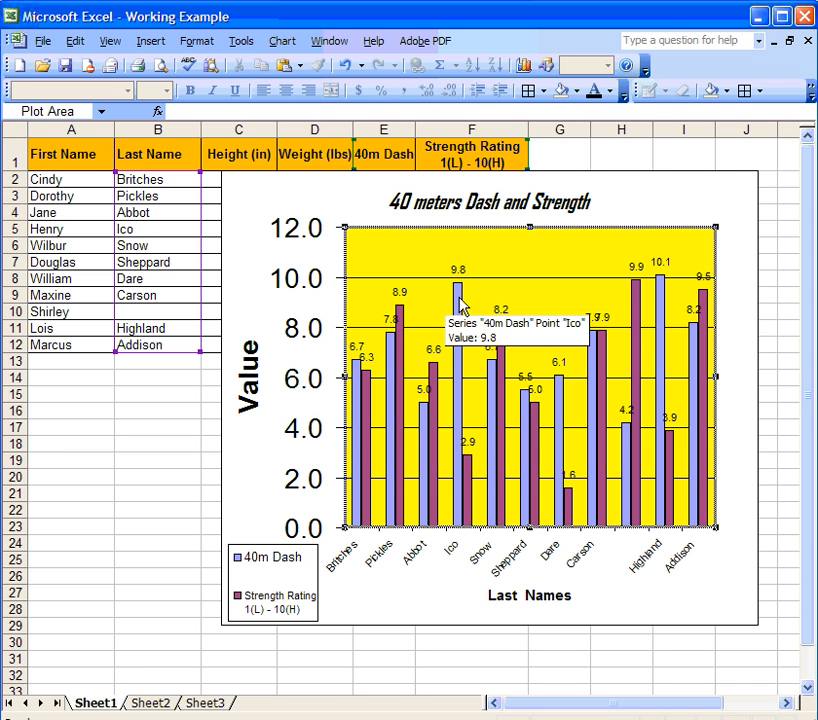
{"action": "right_click", "coordinate": [459, 303]}
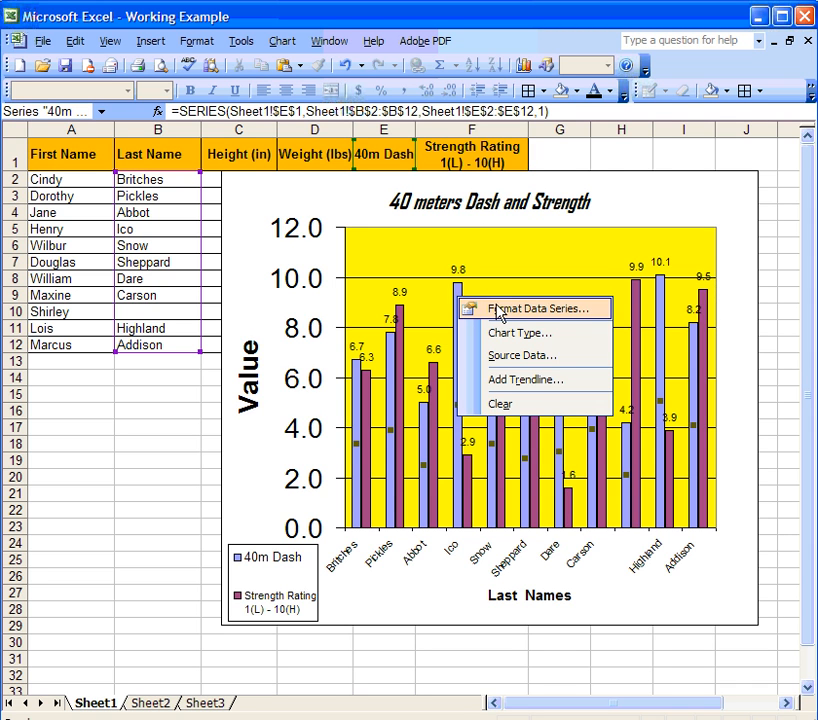
{"action": "left_click", "coordinate": [503, 312]}
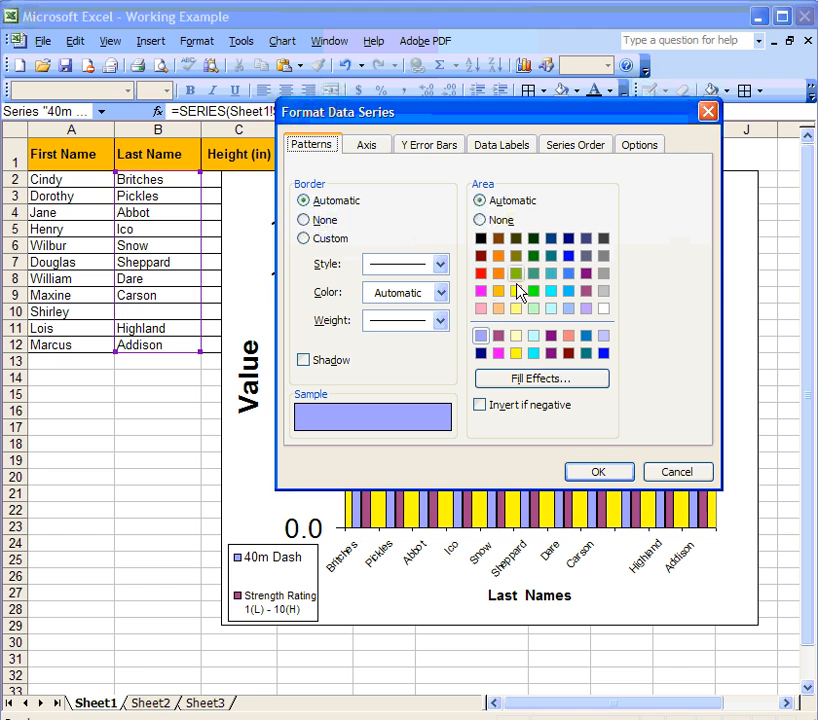
{"action": "left_click", "coordinate": [535, 292]}
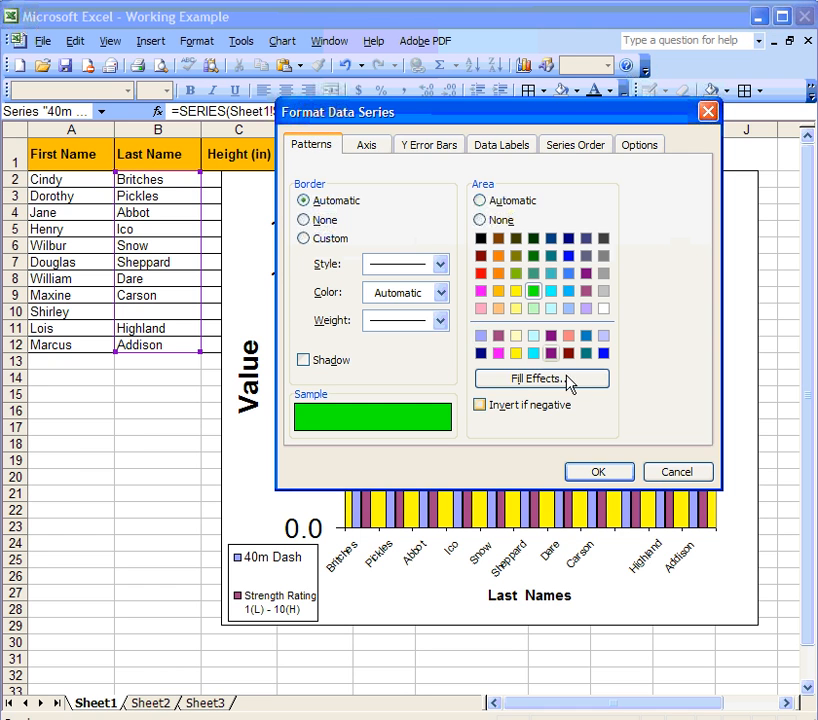
{"action": "left_click", "coordinate": [598, 472]}
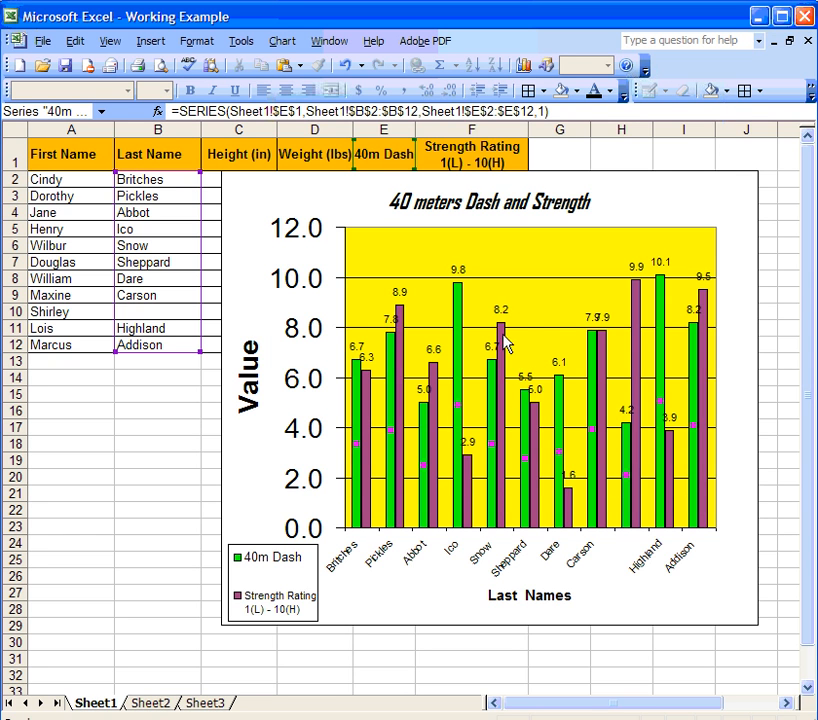
Drag the chart down and left beneath the data table, then select the 40m Dash values E2:E12.
{"action": "left_click_drag", "start_coordinate": [643, 214], "coordinate": [526, 372]}
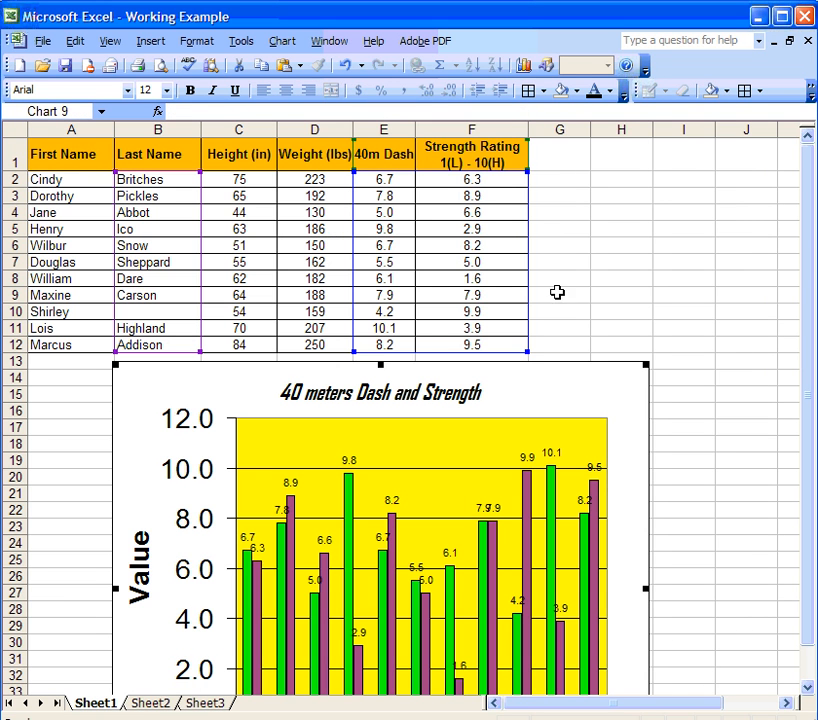
{"action": "left_click", "coordinate": [565, 199]}
{"action": "left_click", "coordinate": [343, 389]}
{"action": "left_click_drag", "start_coordinate": [343, 389], "coordinate": [535, 279]}
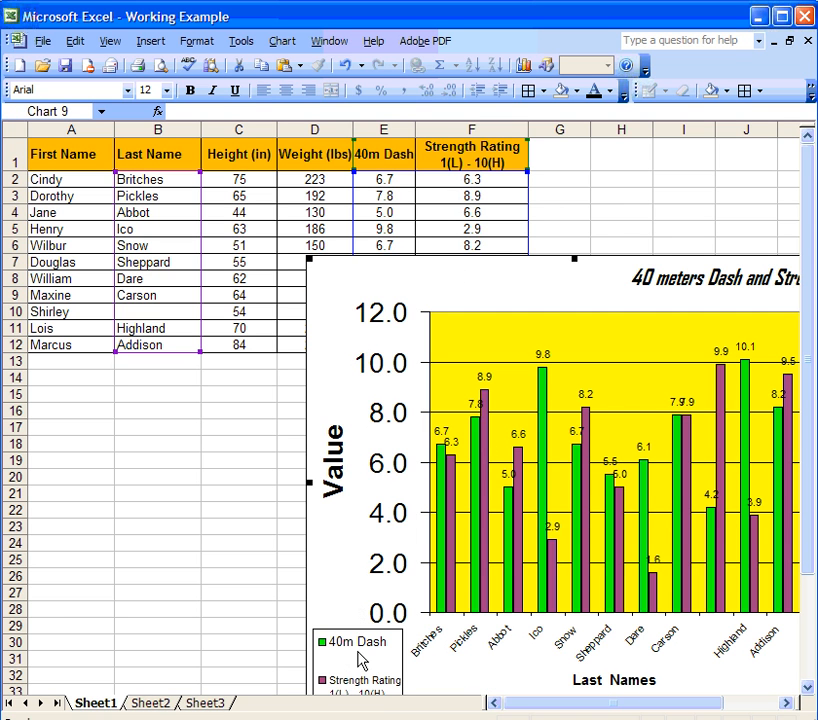
{"action": "left_click_drag", "start_coordinate": [389, 177], "coordinate": [382, 345]}
{"action": "left_click_drag", "start_coordinate": [438, 266], "coordinate": [342, 411]}
{"action": "left_click_drag", "start_coordinate": [390, 183], "coordinate": [385, 345]}
Fill cells E2:E12 bright green and F2:F12 plum to match the chart bars.
{"action": "left_click", "coordinate": [723, 90]}
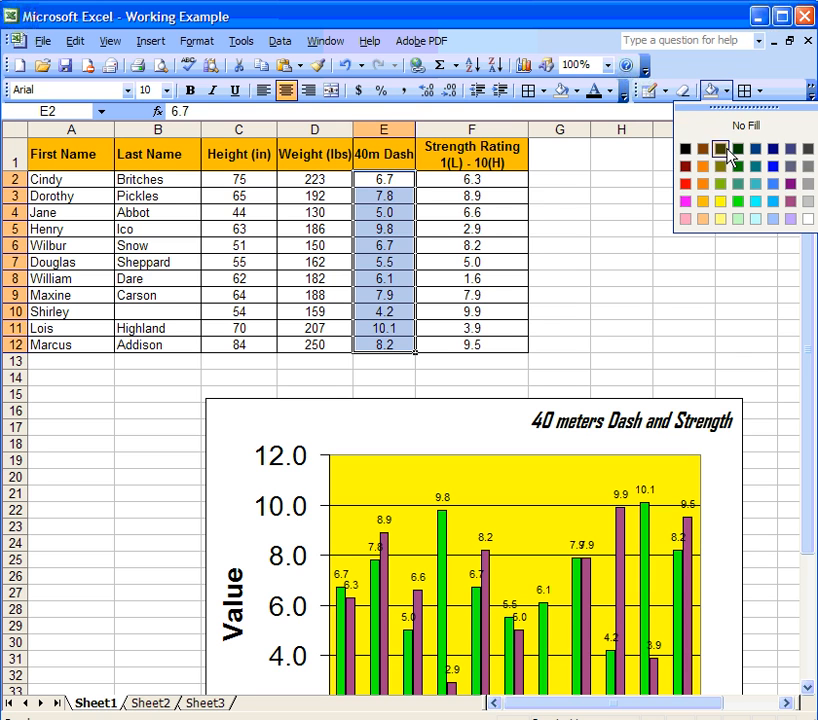
{"action": "left_click", "coordinate": [733, 198]}
{"action": "left_click_drag", "start_coordinate": [497, 177], "coordinate": [489, 343]}
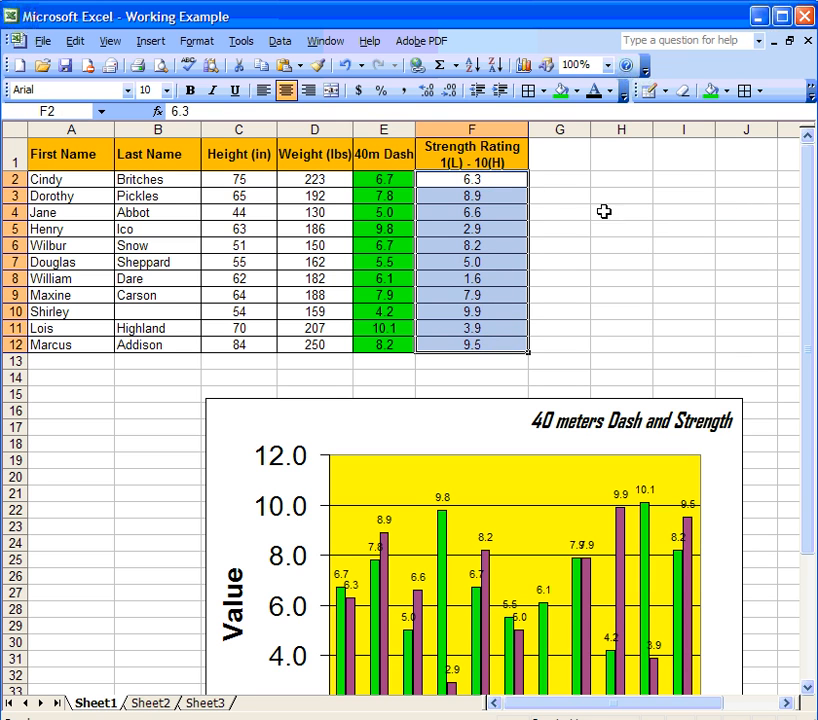
{"action": "left_click", "coordinate": [727, 91]}
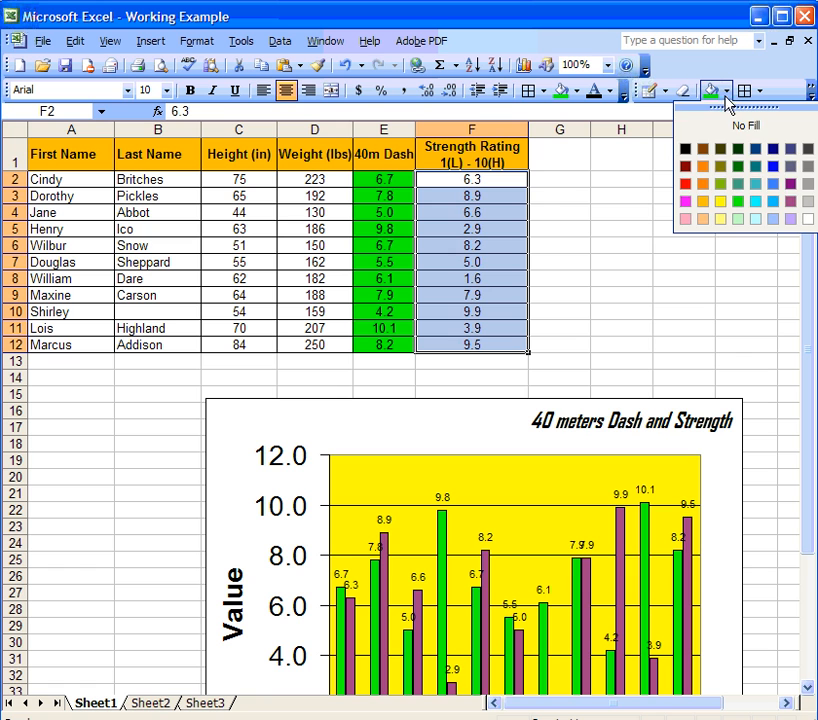
{"action": "left_click", "coordinate": [790, 201]}
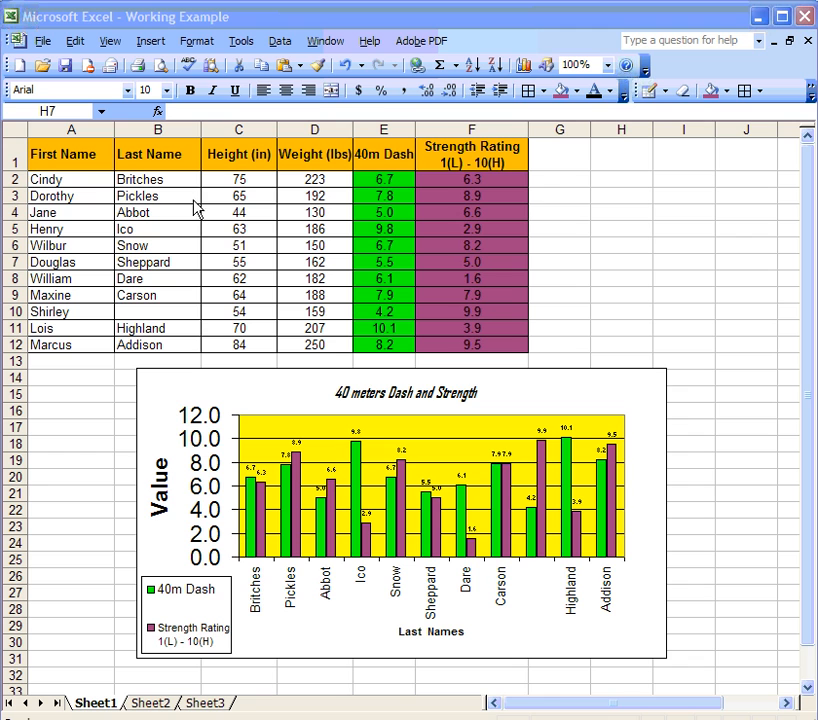
Change Pickles' 40m Dash time in cell E3 from 7.8 to 6.6.
{"action": "left_click", "coordinate": [389, 196]}
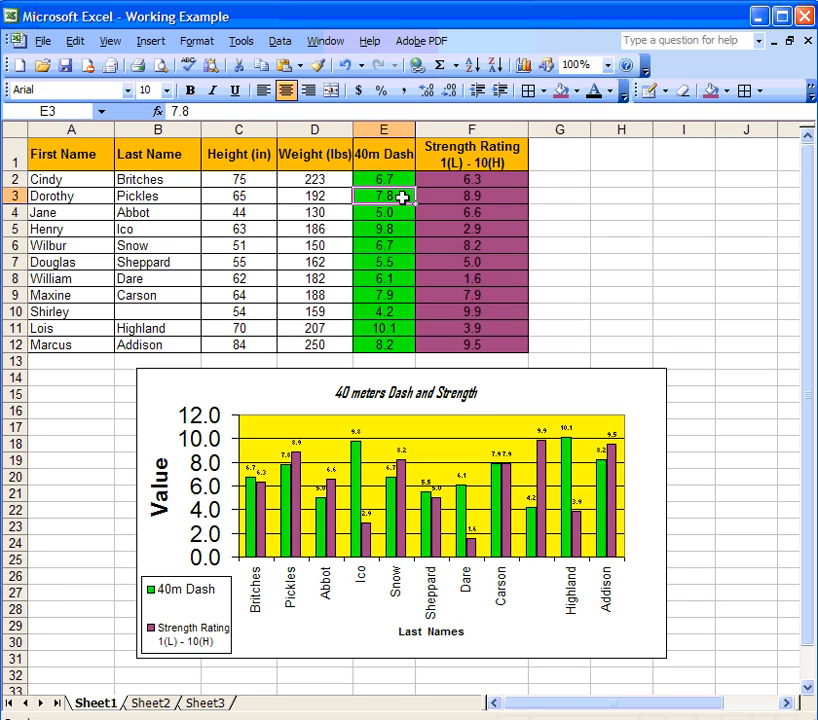
{"action": "type", "text": "6.6"}
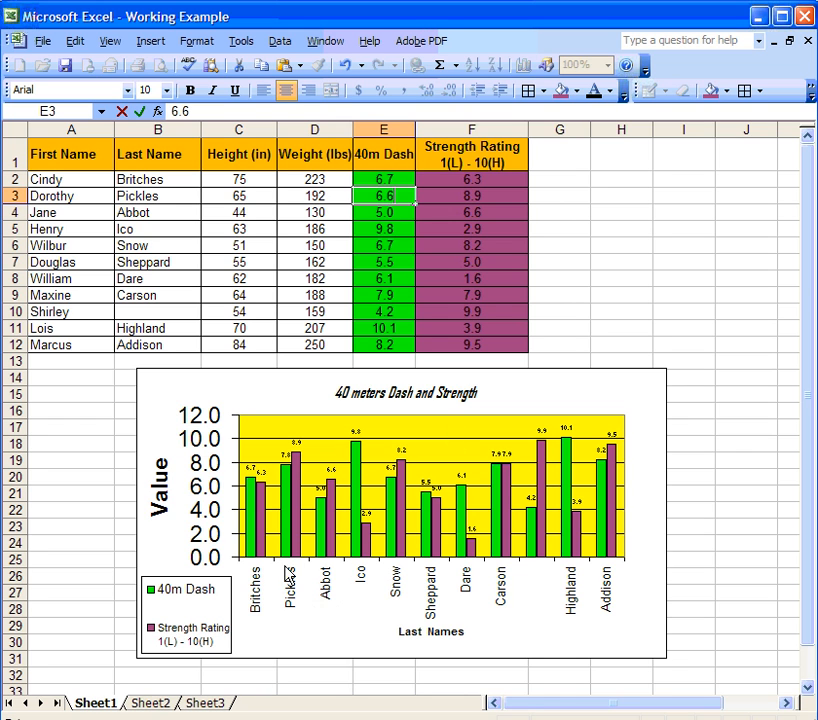
{"action": "mouse_move", "coordinate": [290, 502]}
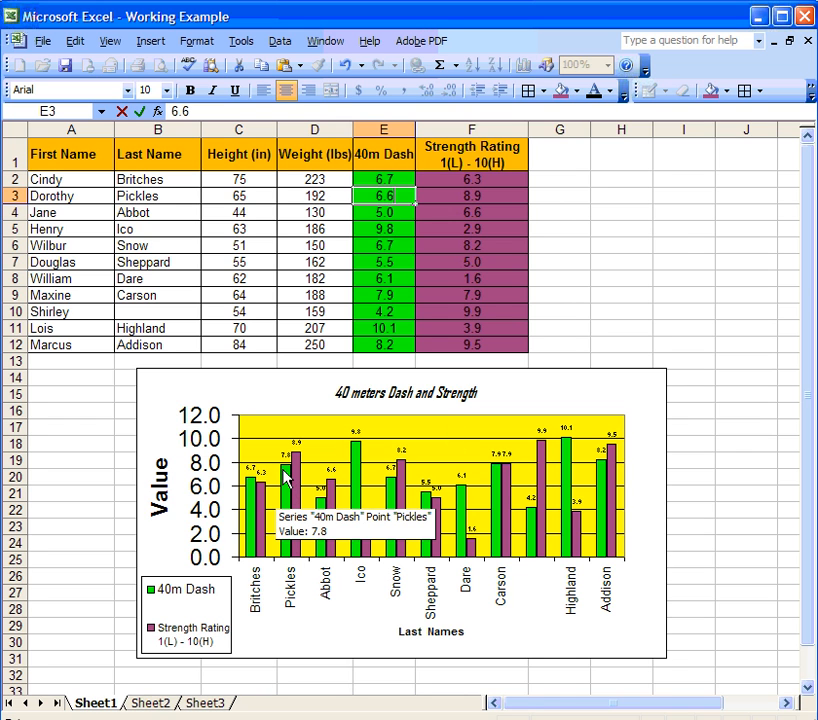
{"action": "key", "text": "Return"}
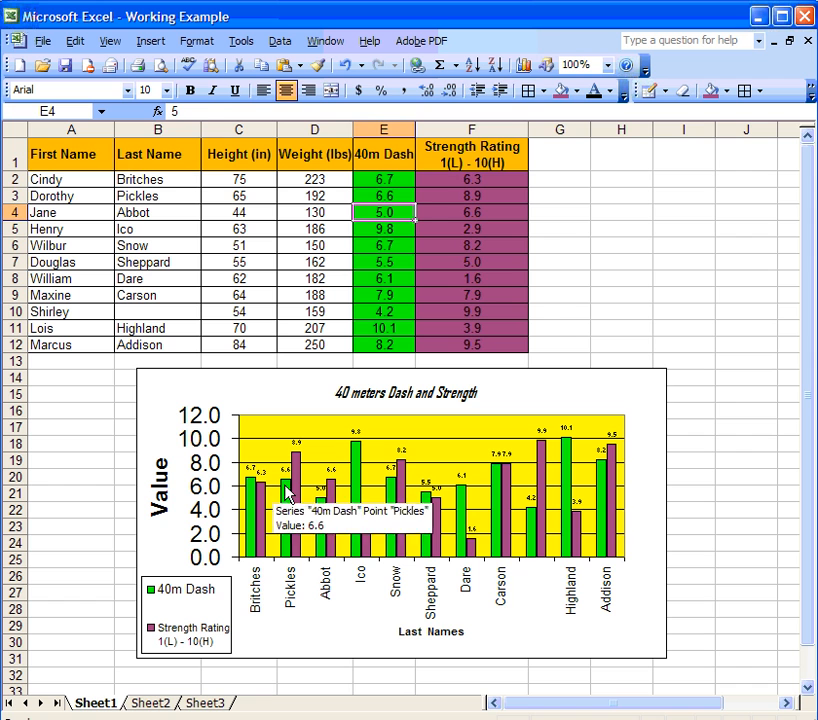
{"action": "left_click", "coordinate": [157, 179]}
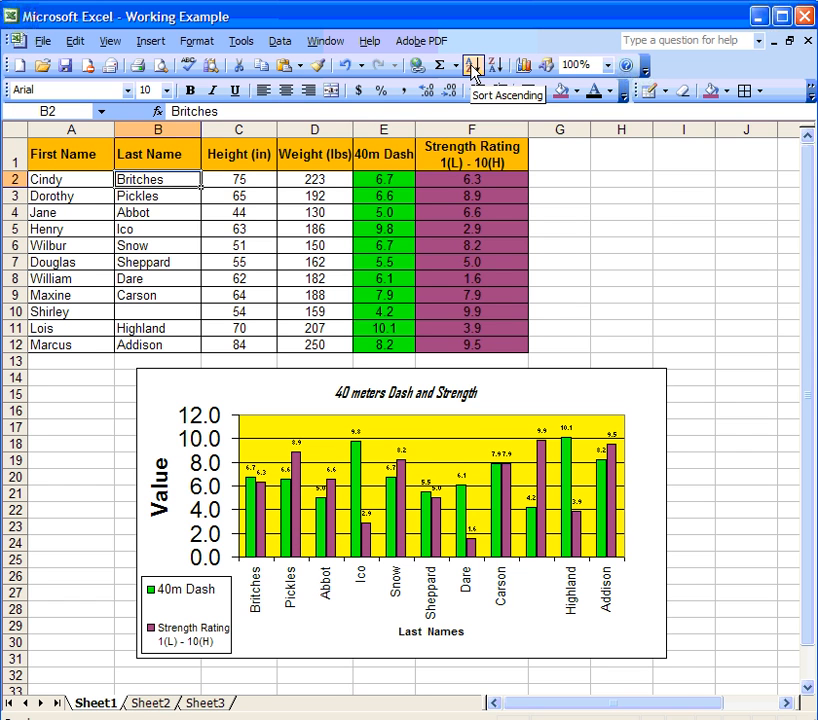
Sort the rows ascending by last name, then select B1:D12 from Last Name to Weight.
{"action": "left_click", "coordinate": [472, 66]}
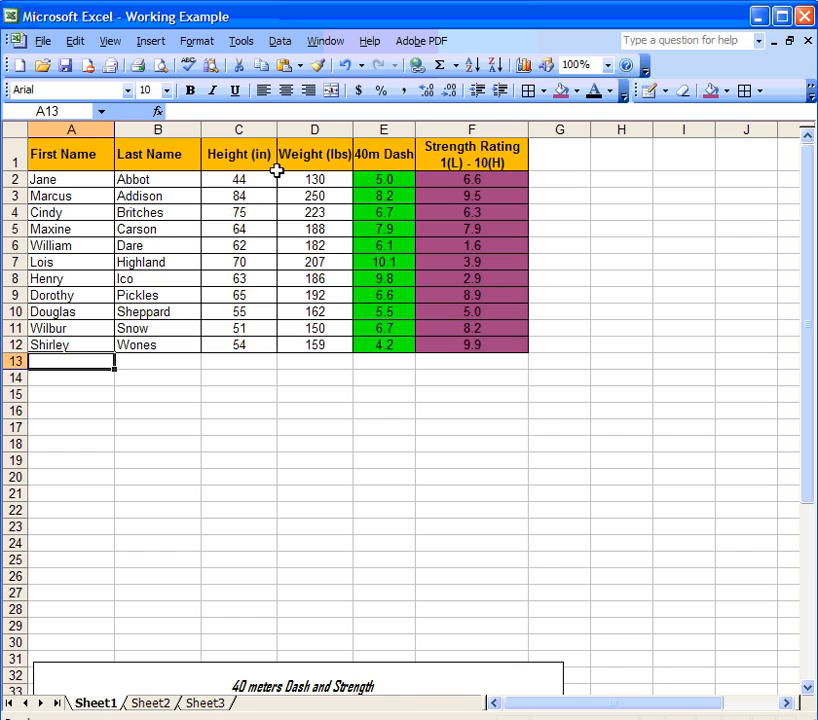
{"action": "left_click_drag", "start_coordinate": [301, 178], "coordinate": [302, 345]}
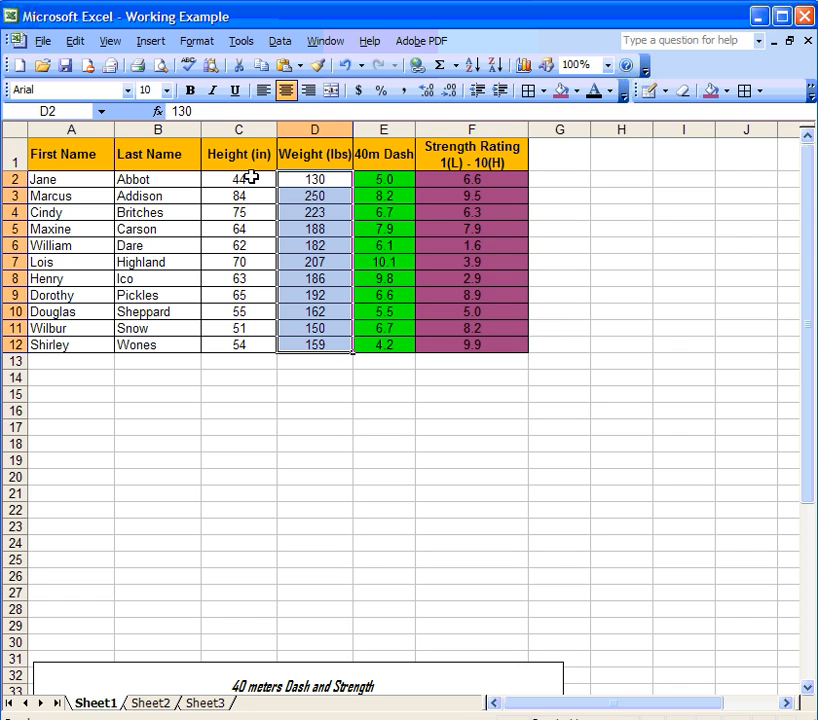
{"action": "left_click_drag", "start_coordinate": [298, 146], "coordinate": [293, 345]}
{"action": "left_click_drag", "start_coordinate": [236, 153], "coordinate": [170, 340]}
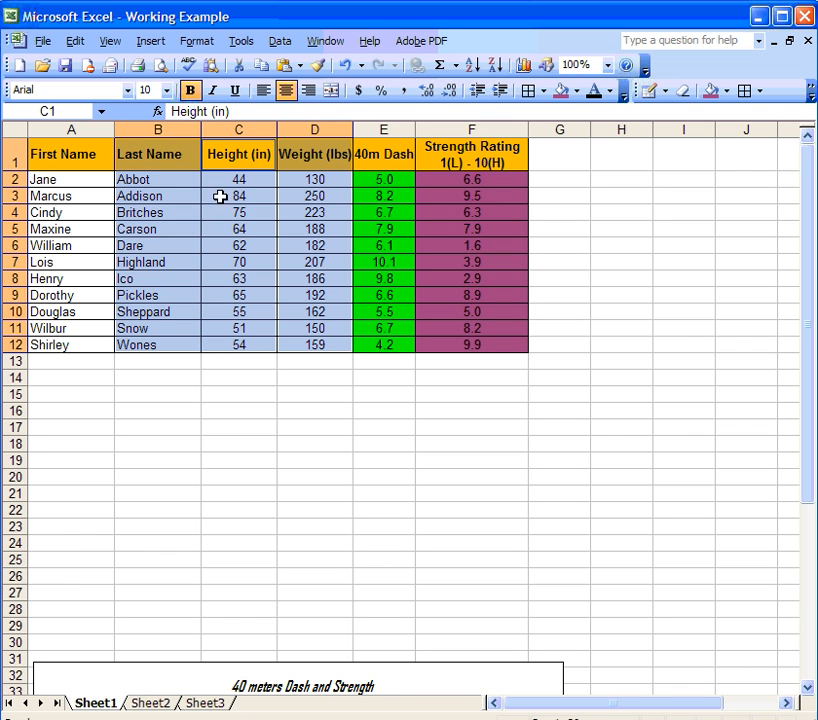
Start a Line with markers chart in the Chart Wizard and advance to the Step 3 chart options.
{"action": "left_click", "coordinate": [150, 41]}
{"action": "left_click", "coordinate": [170, 84]}
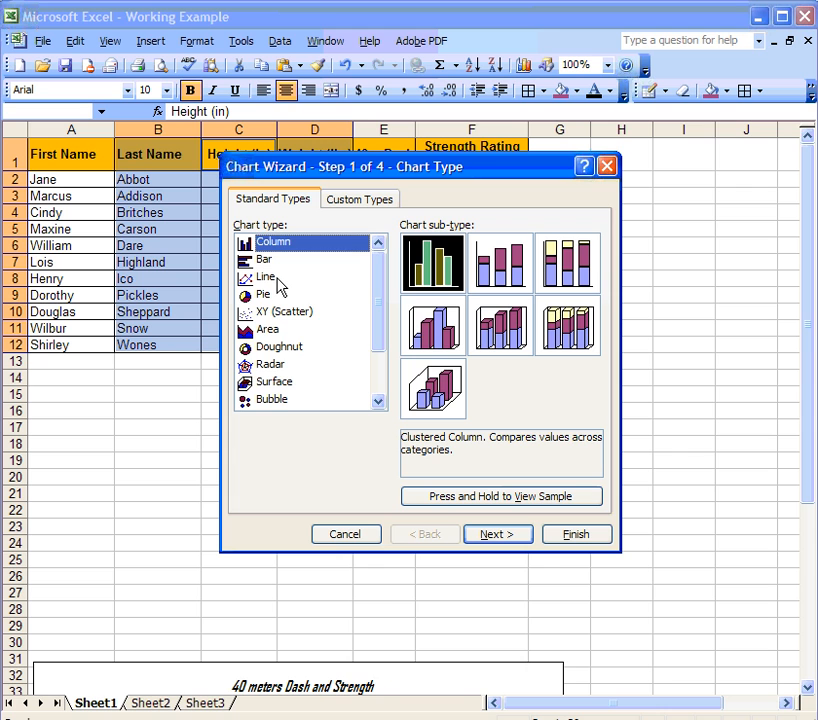
{"action": "left_click", "coordinate": [279, 286]}
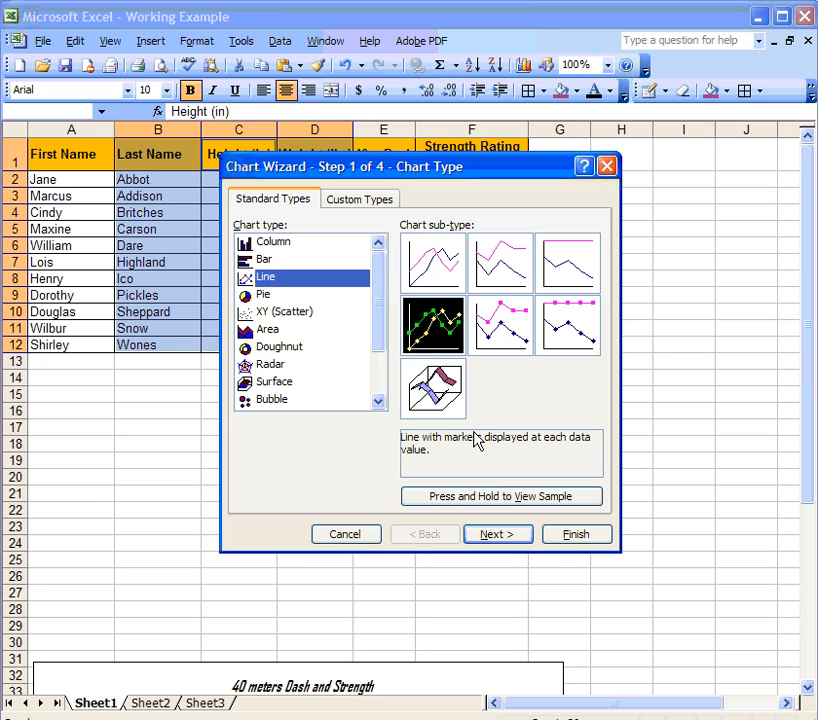
{"action": "left_click", "coordinate": [481, 503]}
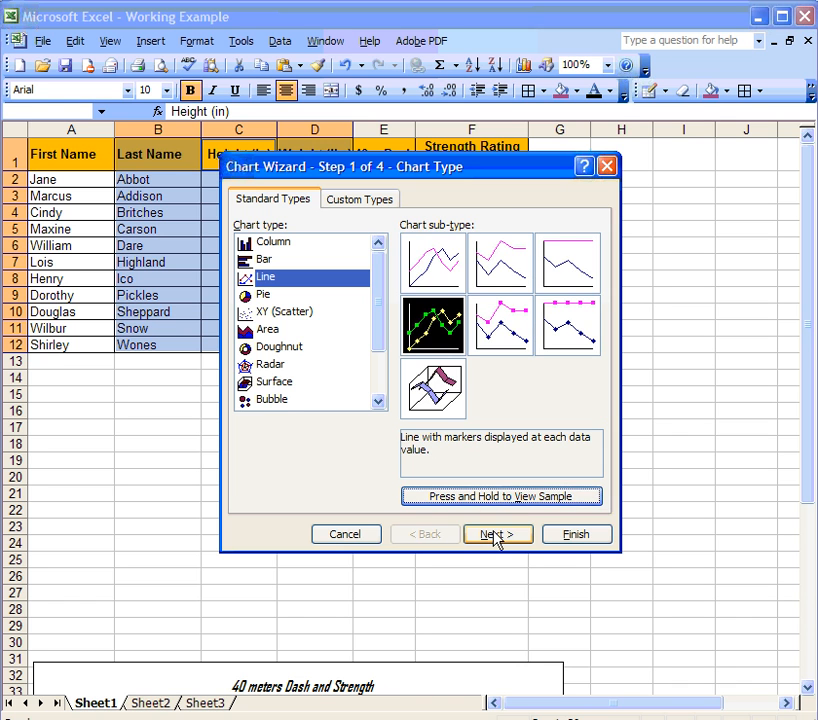
{"action": "left_click", "coordinate": [497, 535]}
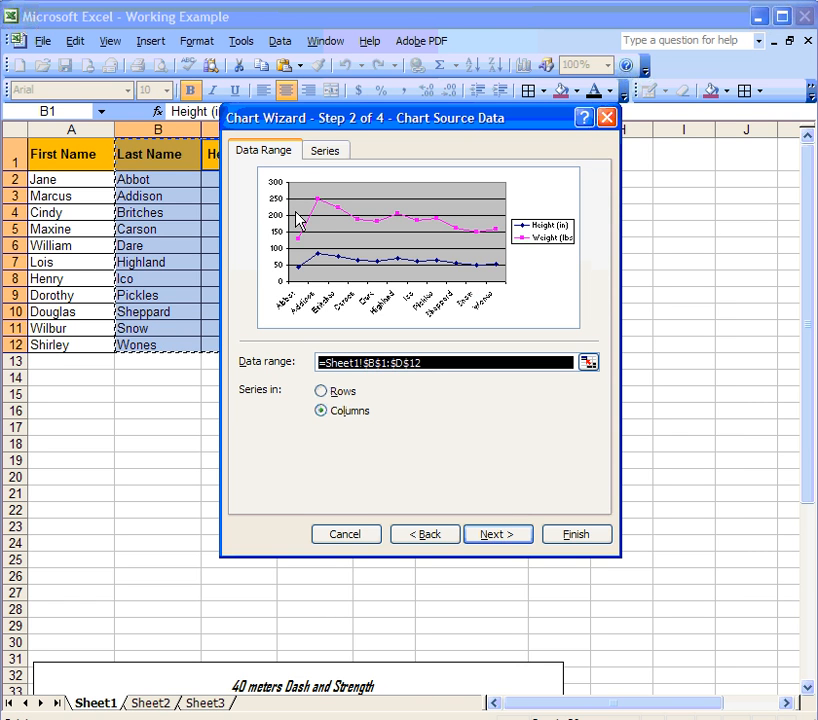
{"action": "left_click_drag", "start_coordinate": [335, 116], "coordinate": [307, 148]}
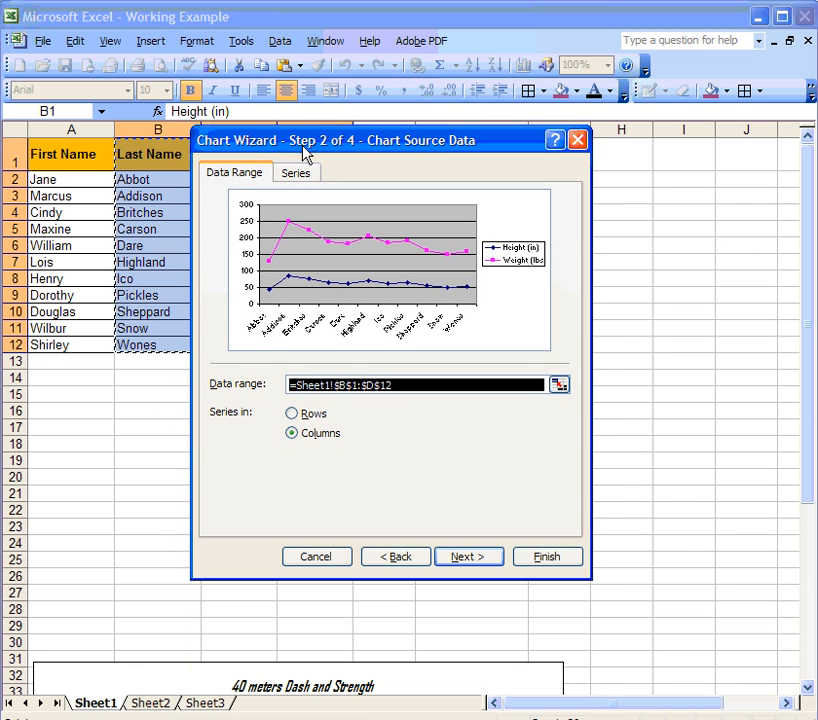
{"action": "left_click", "coordinate": [497, 560]}
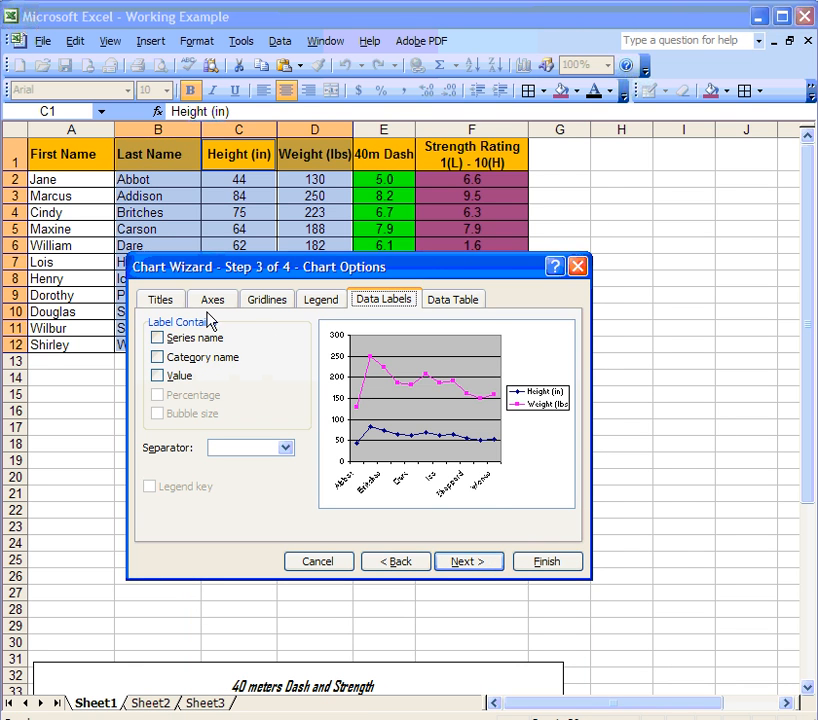
Title the chart 'Height And Weight' with axis titles Last Name and Values.
{"action": "left_click", "coordinate": [159, 300]}
{"action": "left_click", "coordinate": [193, 340]}
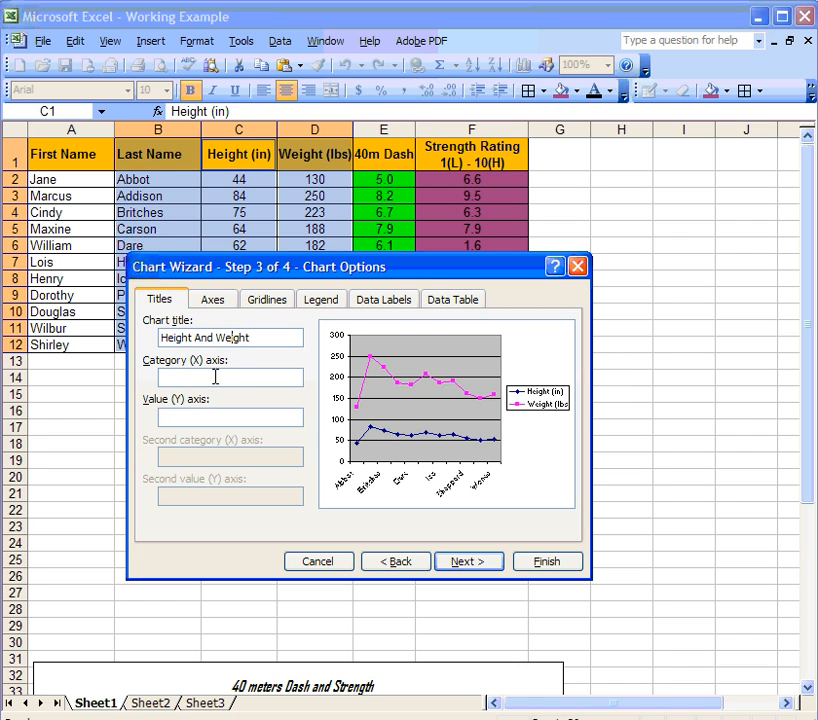
{"action": "left_click", "coordinate": [214, 377]}
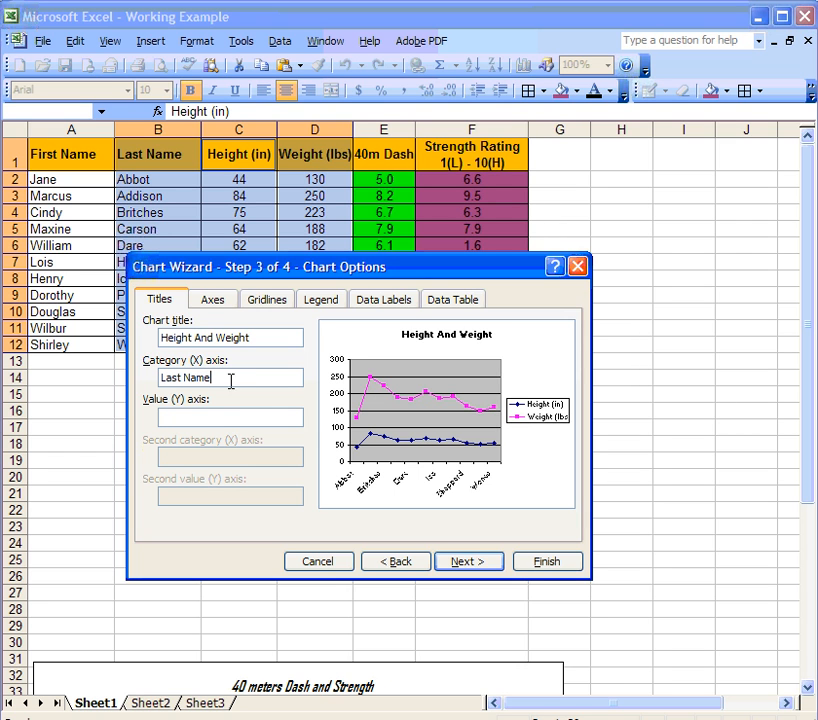
{"action": "left_click", "coordinate": [221, 416]}
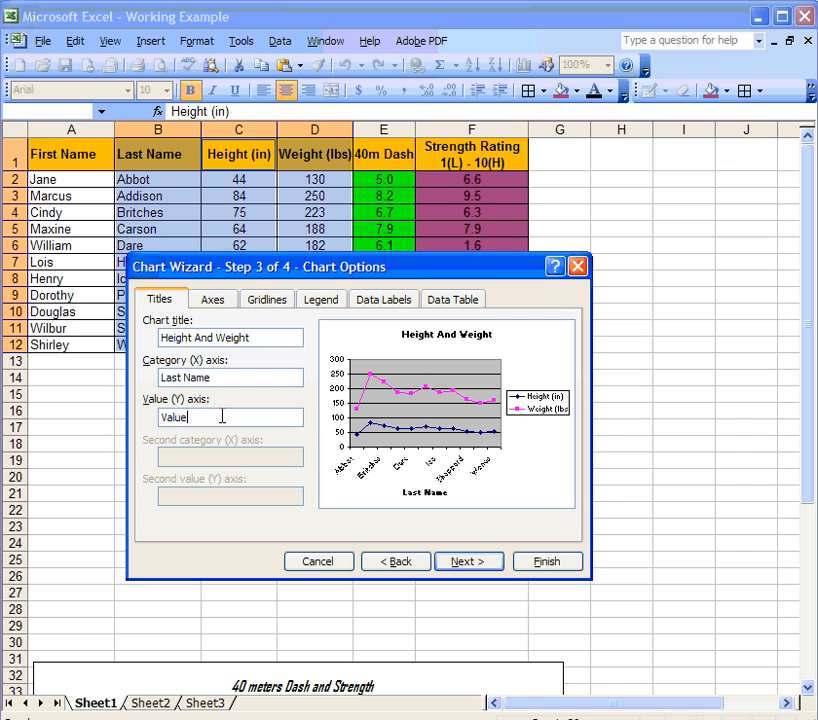
{"action": "left_click", "coordinate": [457, 562]}
{"action": "left_click", "coordinate": [410, 563]}
Add major vertical gridlines to the chart.
{"action": "left_click", "coordinate": [213, 302]}
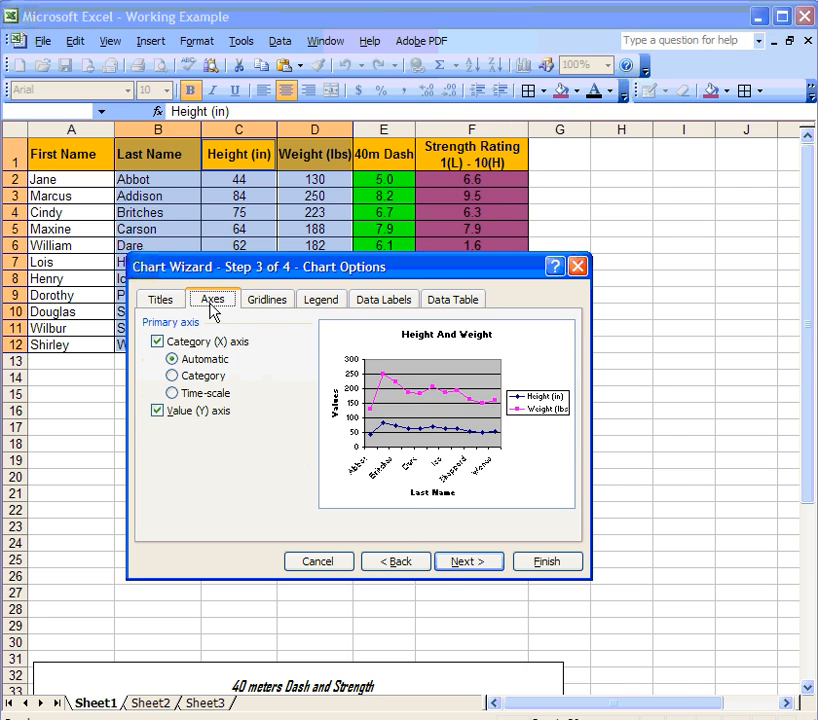
{"action": "left_click", "coordinate": [266, 300]}
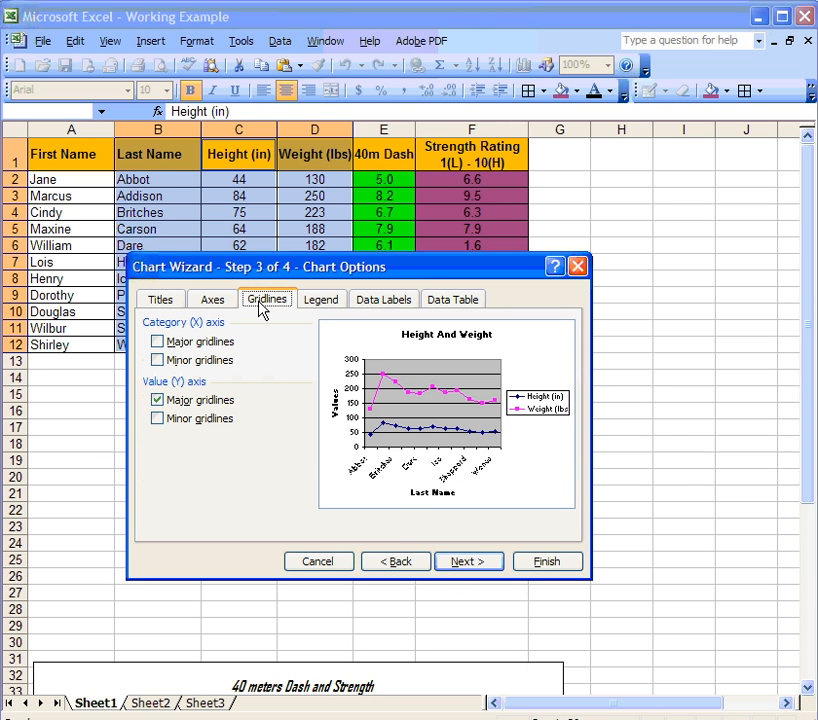
{"action": "left_click", "coordinate": [160, 361]}
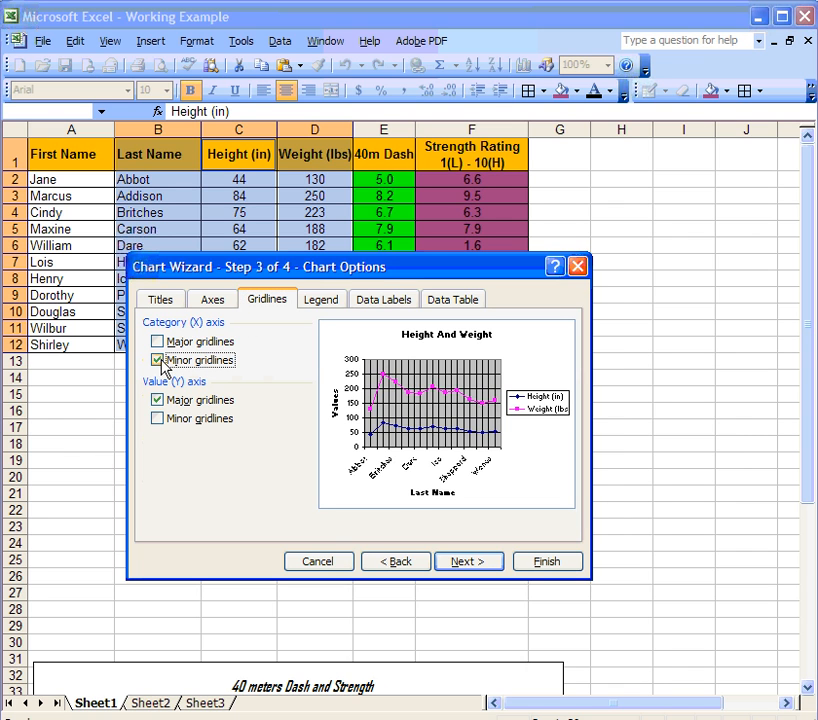
{"action": "left_click", "coordinate": [158, 360]}
{"action": "left_click", "coordinate": [158, 342]}
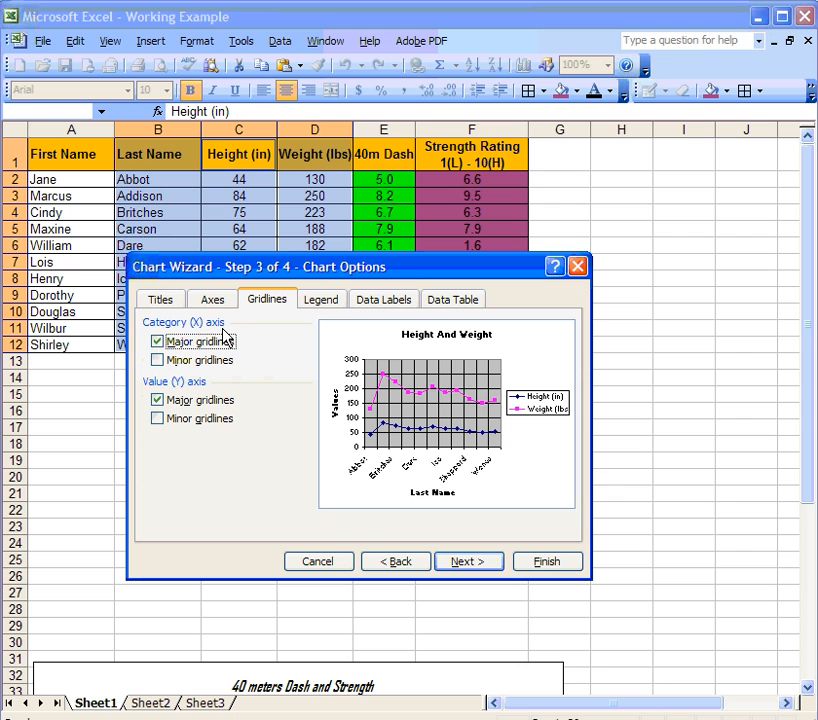
Leave legend, data labels and data table unchanged and place the chart as an object in Sheet1.
{"action": "left_click", "coordinate": [321, 300]}
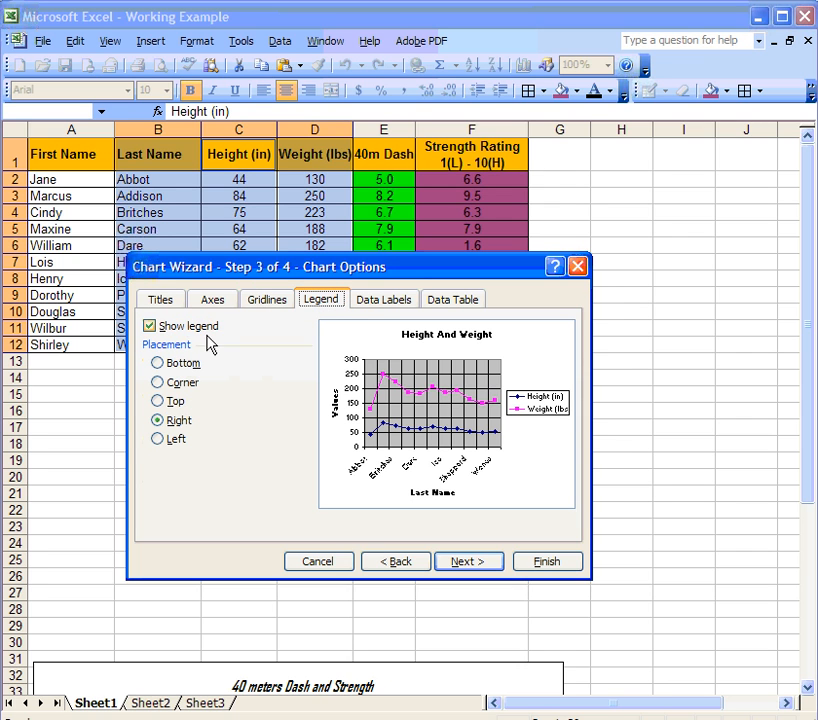
{"action": "left_click", "coordinate": [378, 300]}
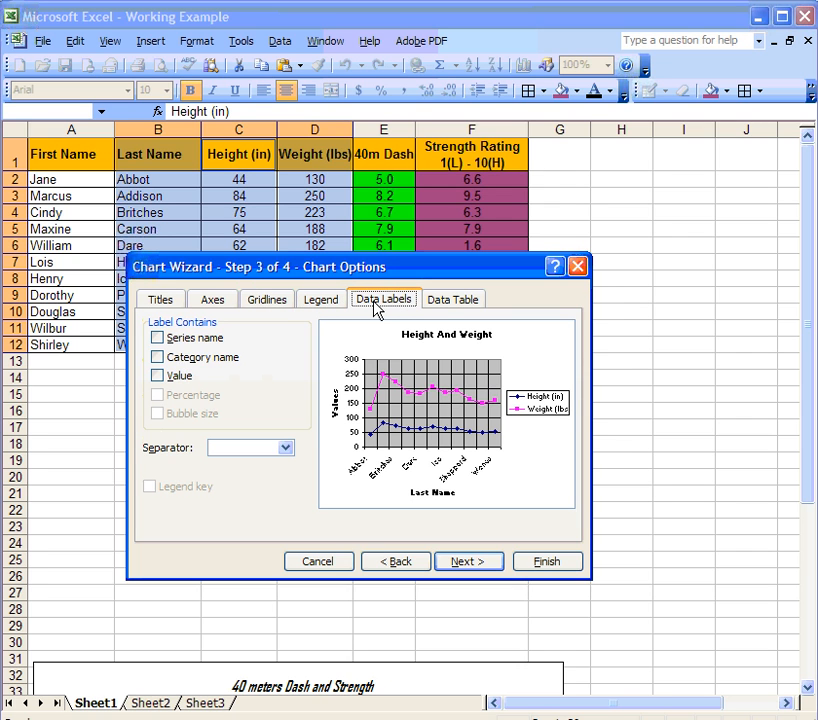
{"action": "left_click", "coordinate": [157, 376]}
{"action": "left_click", "coordinate": [157, 376]}
{"action": "left_click", "coordinate": [452, 300]}
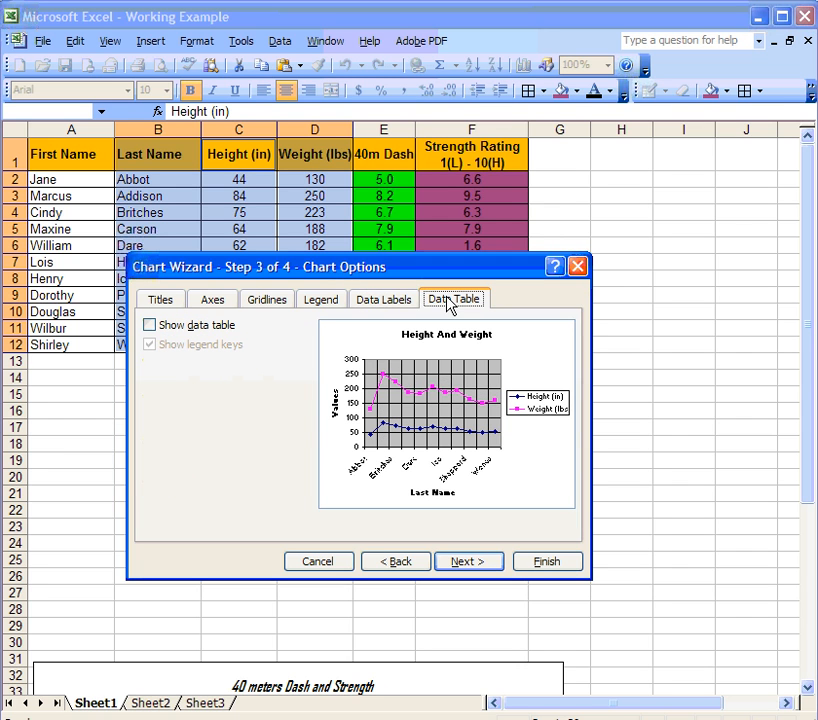
{"action": "left_click", "coordinate": [486, 566]}
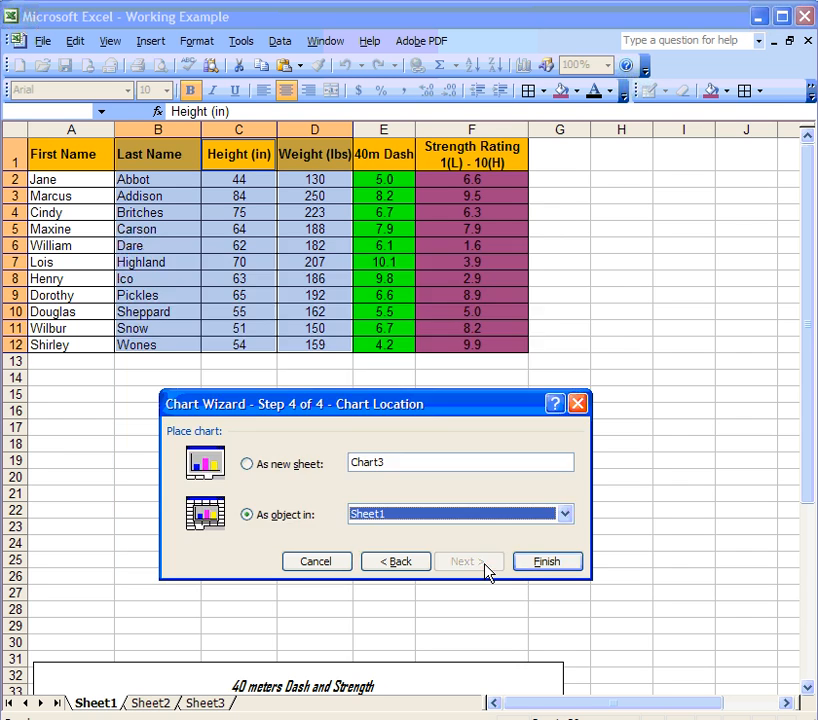
{"action": "left_click", "coordinate": [537, 561]}
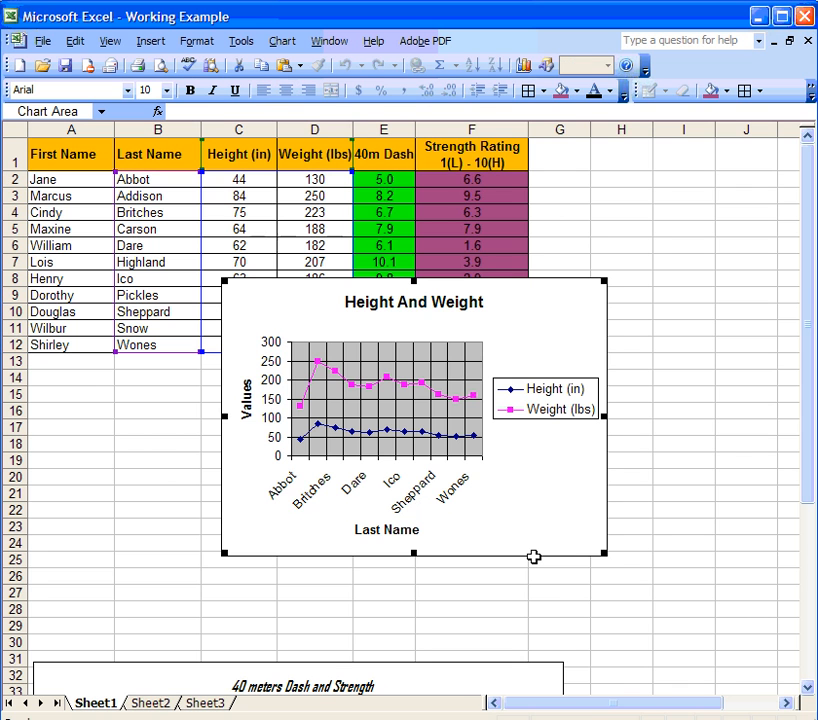
Move the Height And Weight chart down-left and widen it so every last name, Abbot to Wones, shows.
{"action": "left_click_drag", "start_coordinate": [500, 347], "coordinate": [435, 380]}
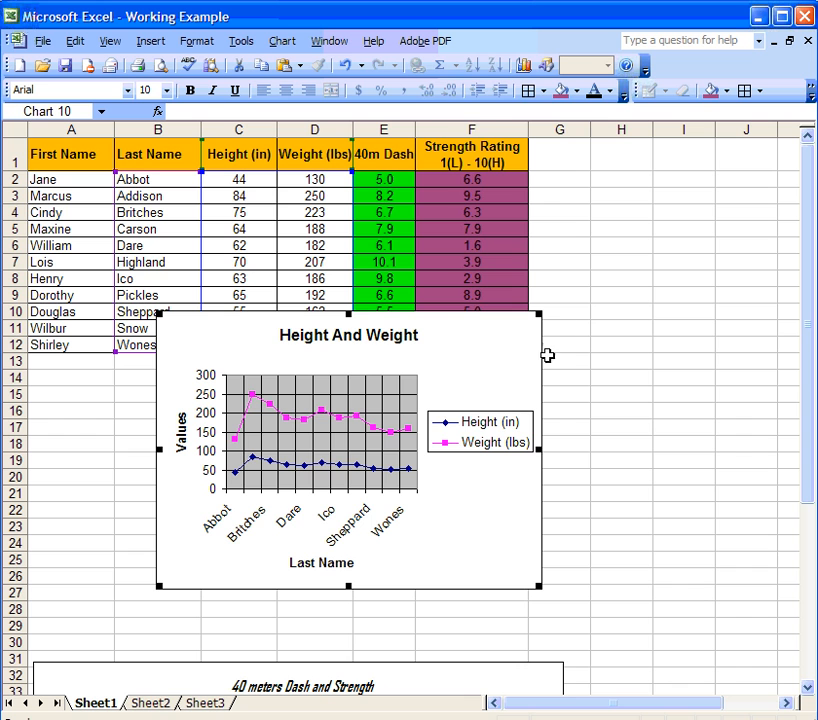
{"action": "left_click_drag", "start_coordinate": [538, 449], "coordinate": [720, 449]}
{"action": "left_click", "coordinate": [464, 528]}
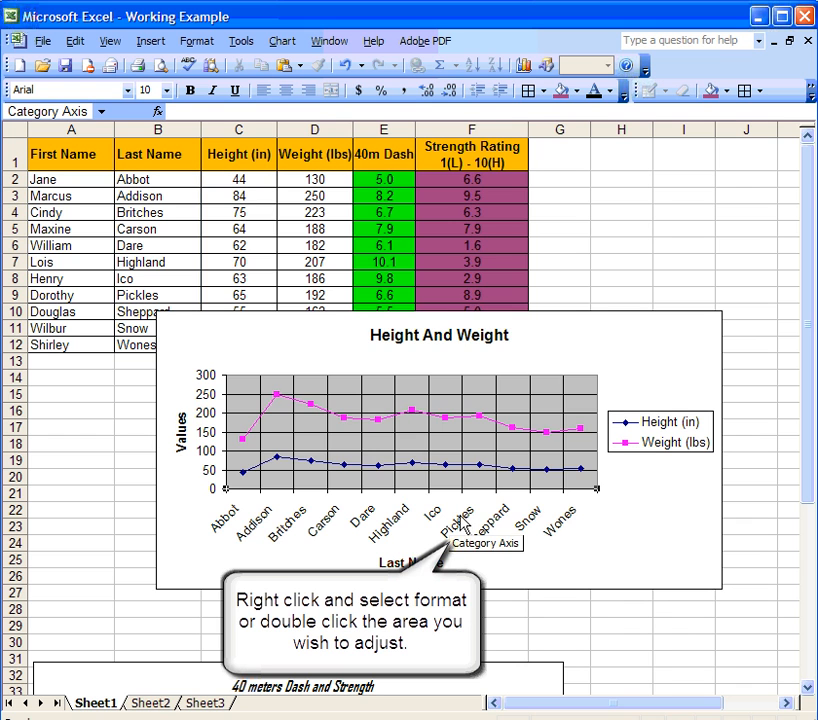
Rotate the last-name axis labels to 90 degrees and set their font size to 8.
{"action": "double_click", "coordinate": [462, 522]}
{"action": "left_click_drag", "start_coordinate": [290, 355], "coordinate": [238, 305]}
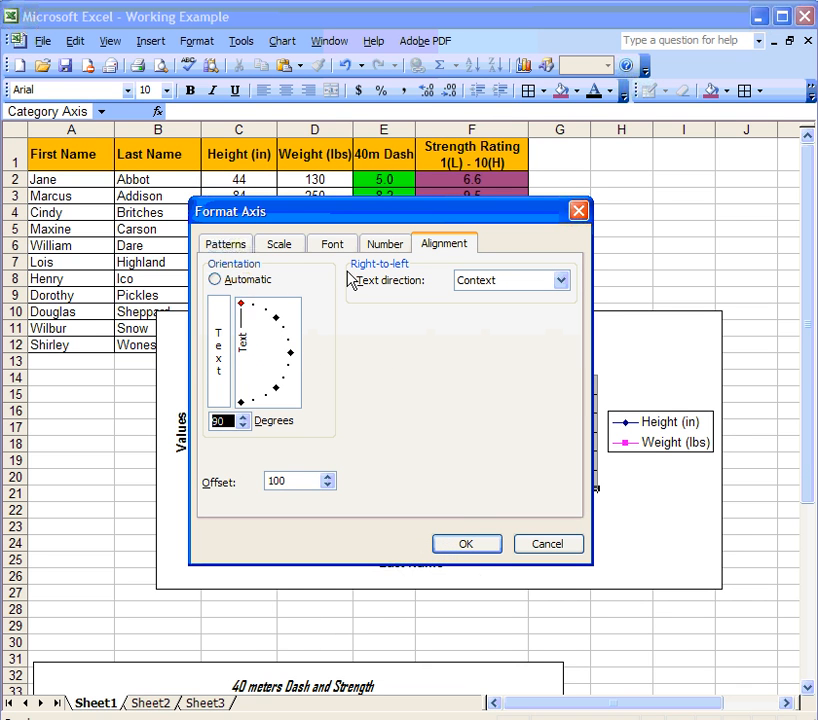
{"action": "left_click", "coordinate": [332, 244]}
{"action": "left_click", "coordinate": [481, 299]}
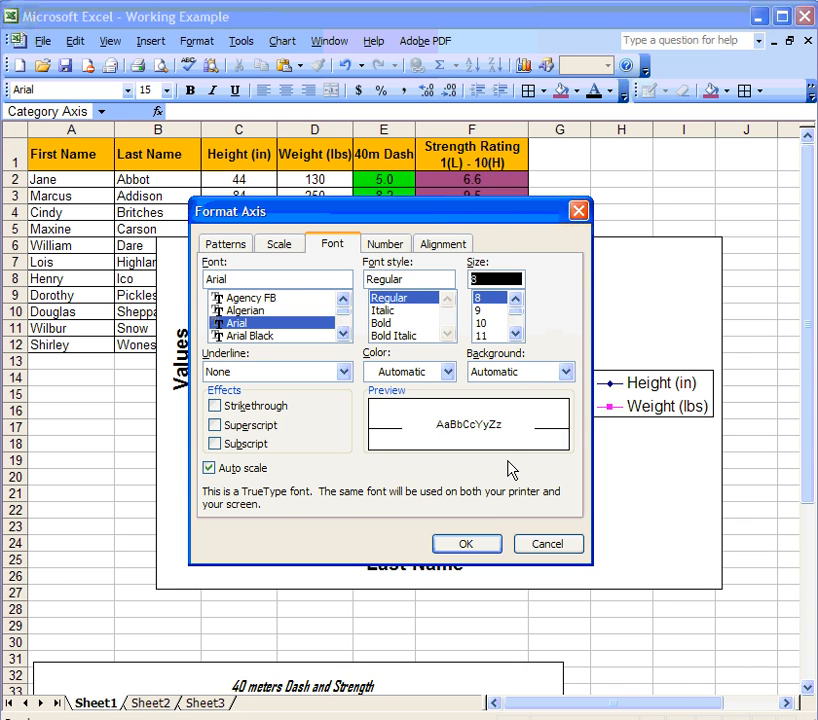
{"action": "left_click", "coordinate": [484, 546]}
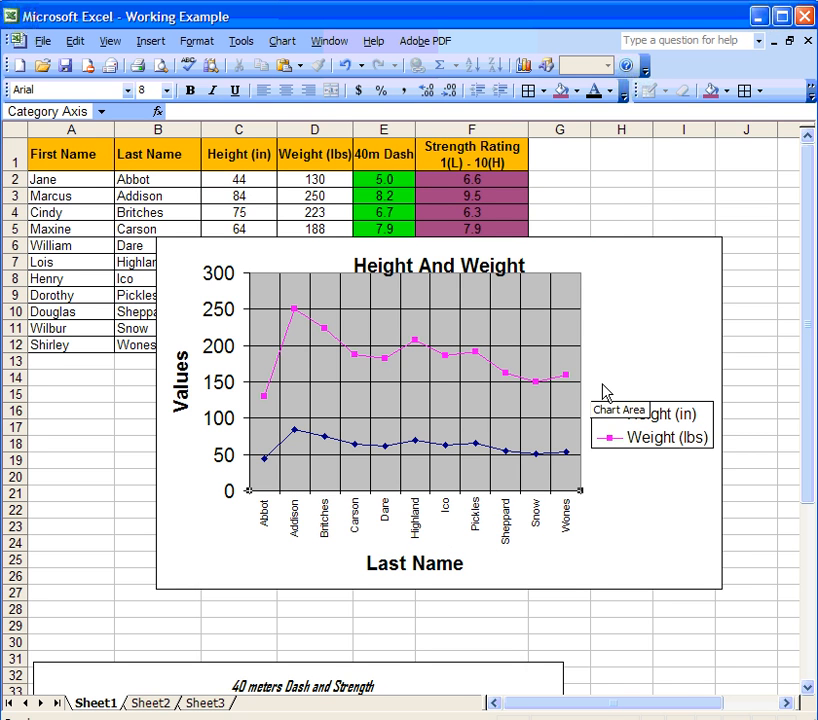
Move the legend to the chart's bottom-left corner and widen the plot area to the right.
{"action": "left_click", "coordinate": [374, 420]}
{"action": "left_click", "coordinate": [613, 417]}
{"action": "left_click_drag", "start_coordinate": [613, 417], "coordinate": [199, 562]}
{"action": "left_click", "coordinate": [580, 385]}
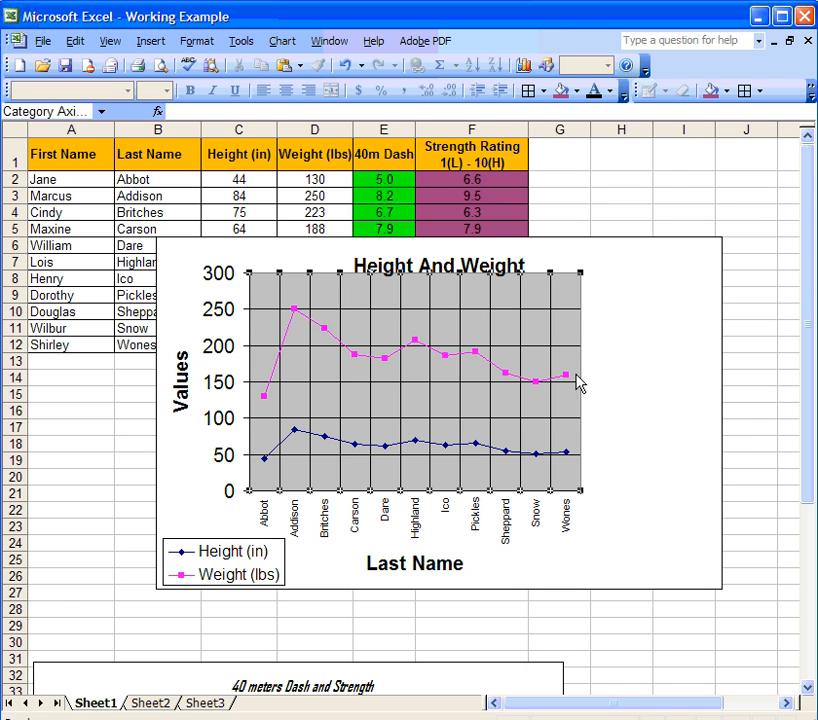
{"action": "left_click", "coordinate": [580, 384]}
{"action": "left_click_drag", "start_coordinate": [580, 384], "coordinate": [704, 381]}
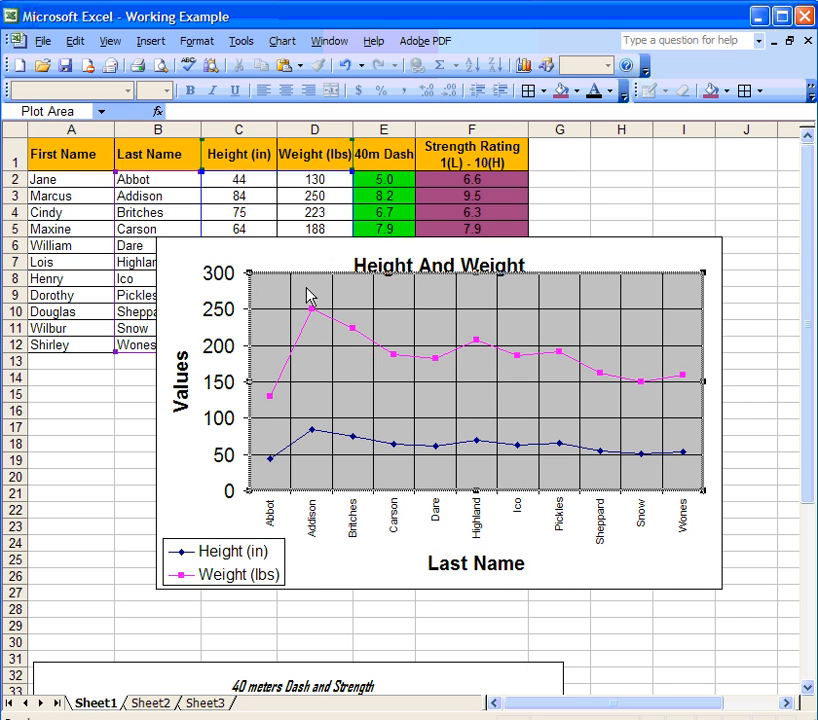
Replace the grey plot area background with a gold fill through Format Plot Area.
{"action": "right_click", "coordinate": [268, 300]}
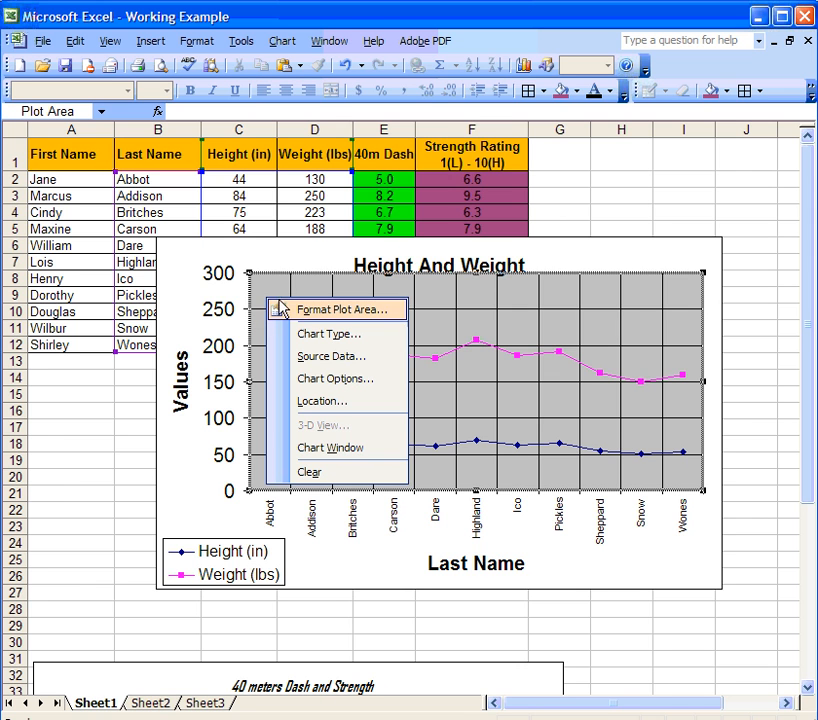
{"action": "left_click", "coordinate": [282, 310]}
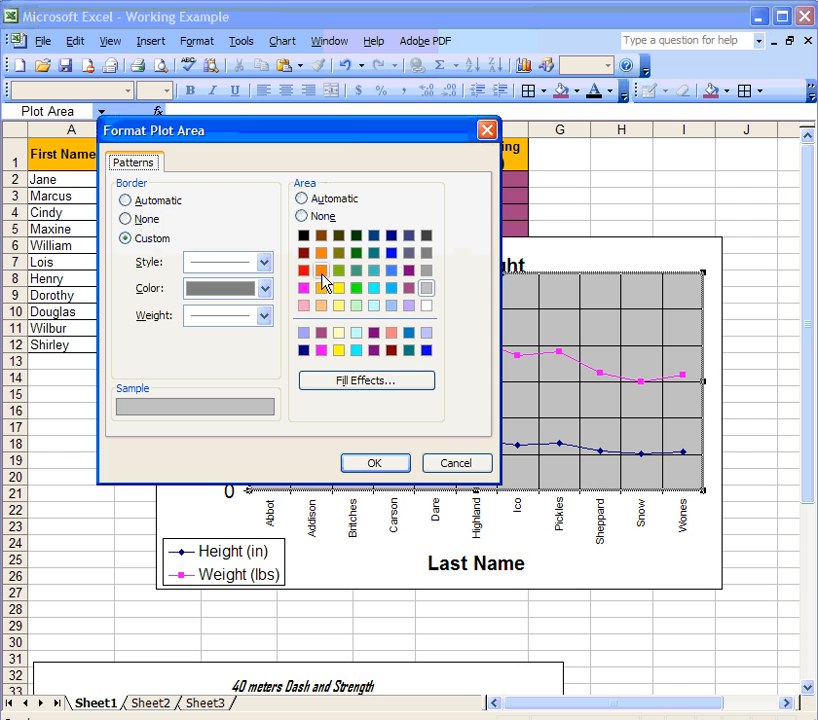
{"action": "left_click", "coordinate": [321, 289]}
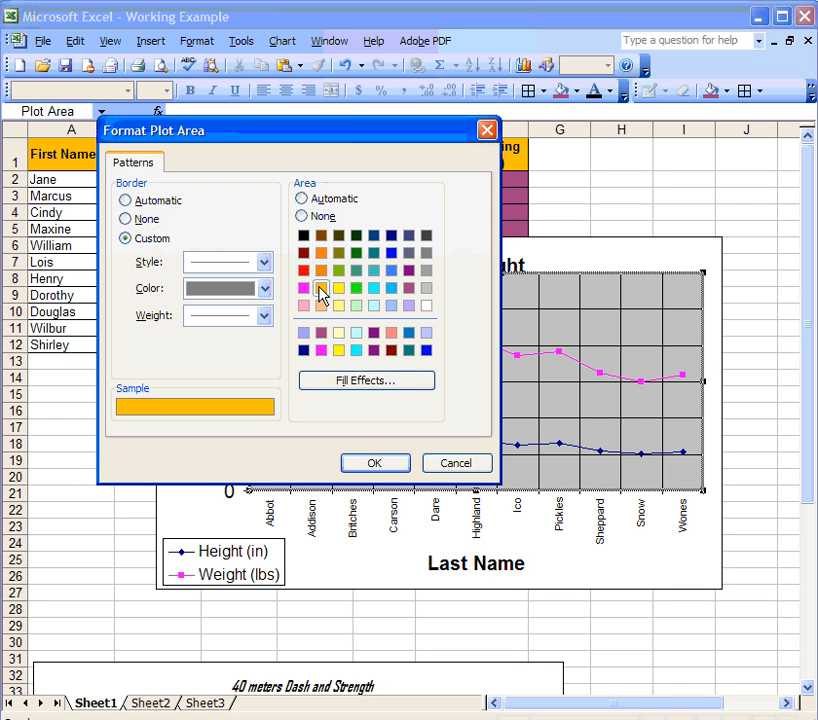
{"action": "left_click", "coordinate": [396, 467]}
Style the Weight (lbs) series with a solid red line and red marker outlines and fills.
{"action": "left_click", "coordinate": [387, 362]}
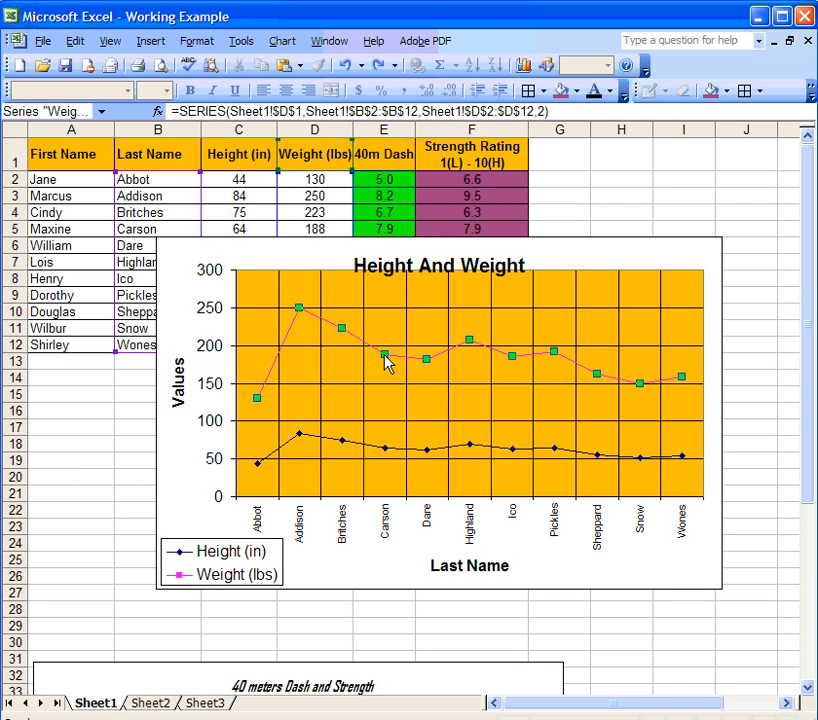
{"action": "right_click", "coordinate": [390, 365]}
{"action": "left_click", "coordinate": [424, 368]}
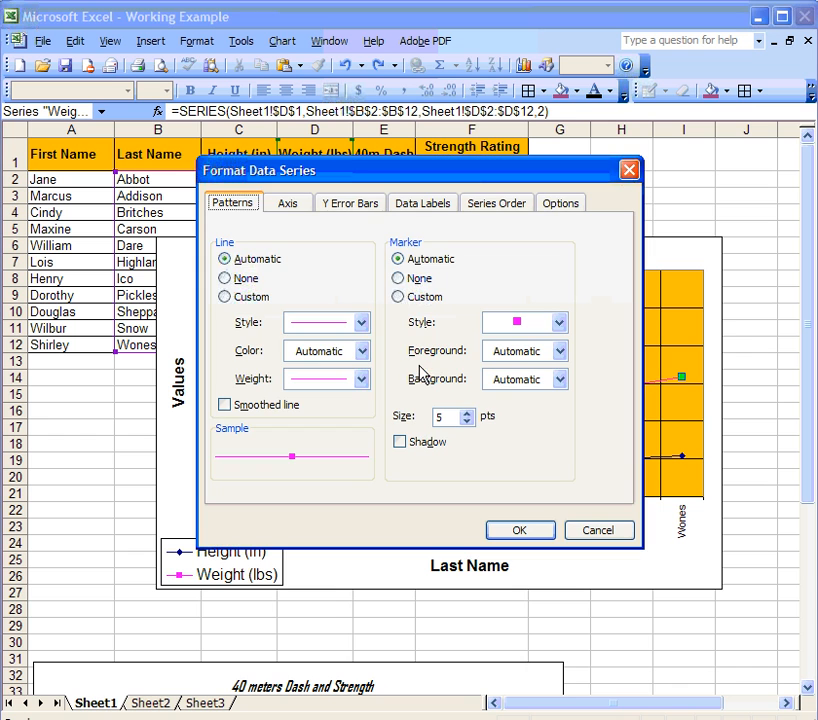
{"action": "left_click", "coordinate": [361, 325]}
{"action": "left_click", "coordinate": [350, 343]}
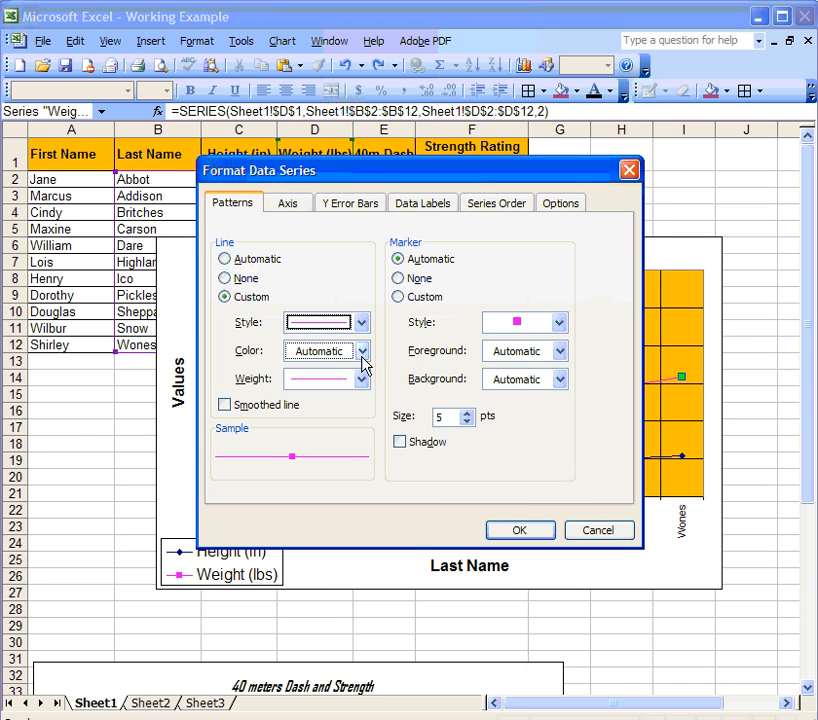
{"action": "left_click", "coordinate": [361, 351]}
{"action": "left_click", "coordinate": [296, 436]}
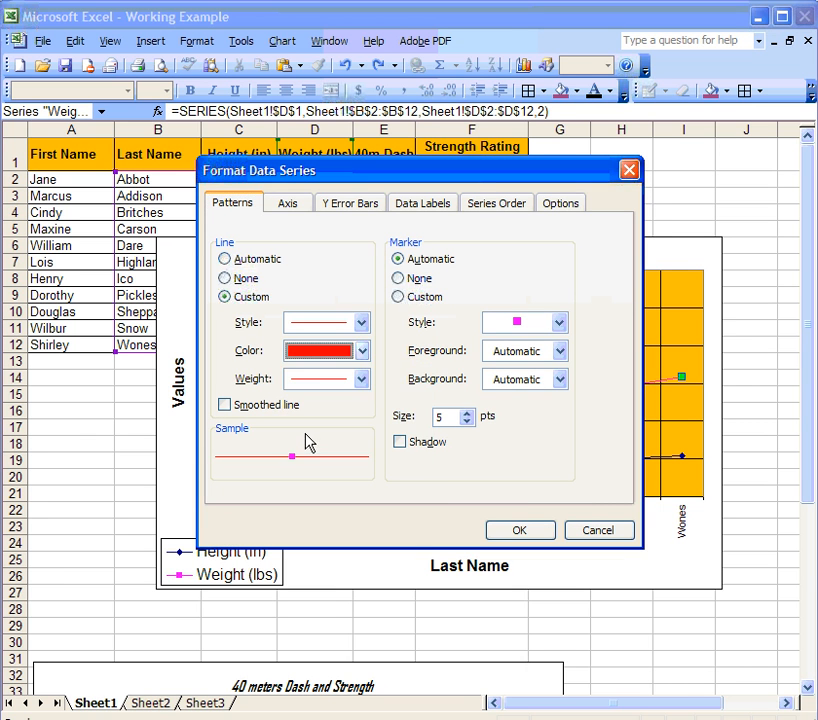
{"action": "left_click", "coordinate": [559, 351]}
{"action": "left_click", "coordinate": [494, 436]}
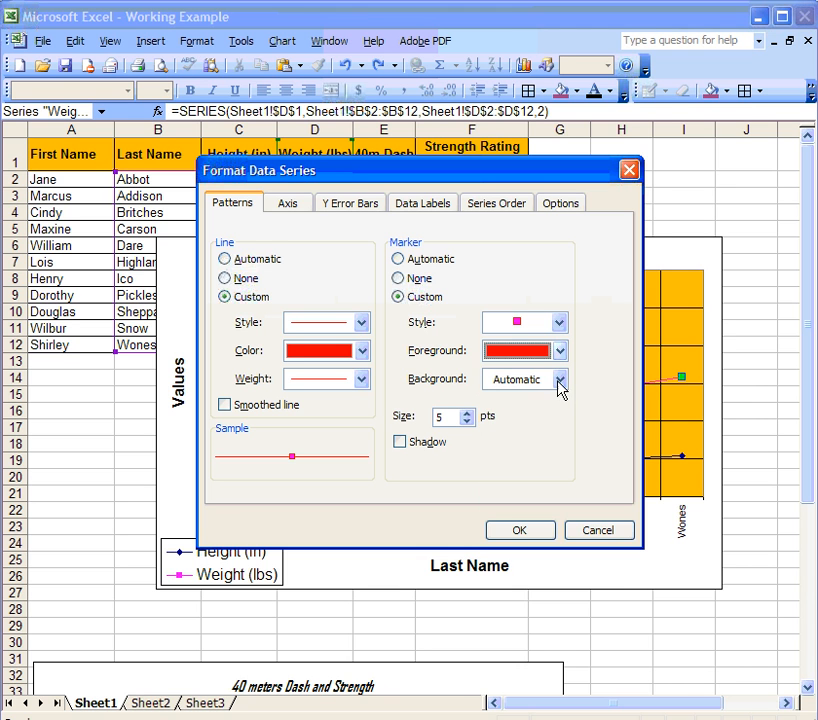
{"action": "left_click", "coordinate": [559, 380]}
{"action": "left_click", "coordinate": [494, 464]}
{"action": "left_click", "coordinate": [509, 533]}
{"action": "left_click", "coordinate": [390, 406]}
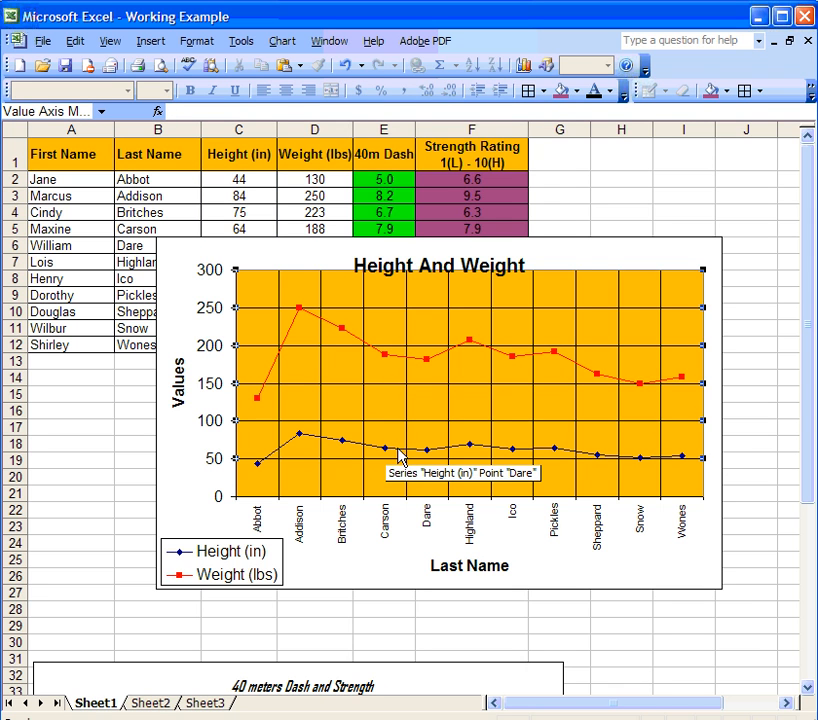
Give the Height (in) series a thicker line and size-8 diamond markers.
{"action": "left_click", "coordinate": [388, 454]}
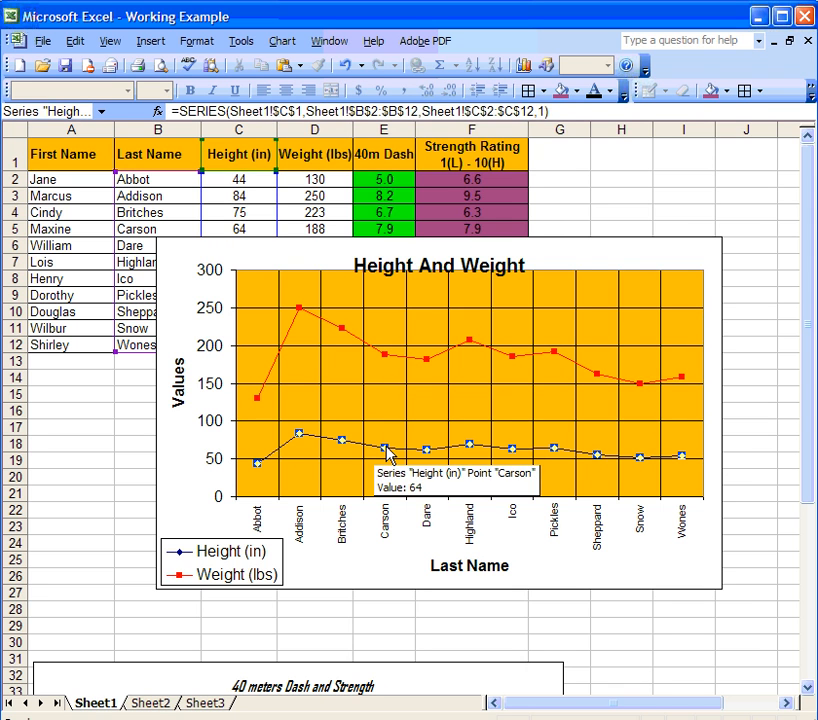
{"action": "right_click", "coordinate": [388, 454]}
{"action": "left_click", "coordinate": [412, 460]}
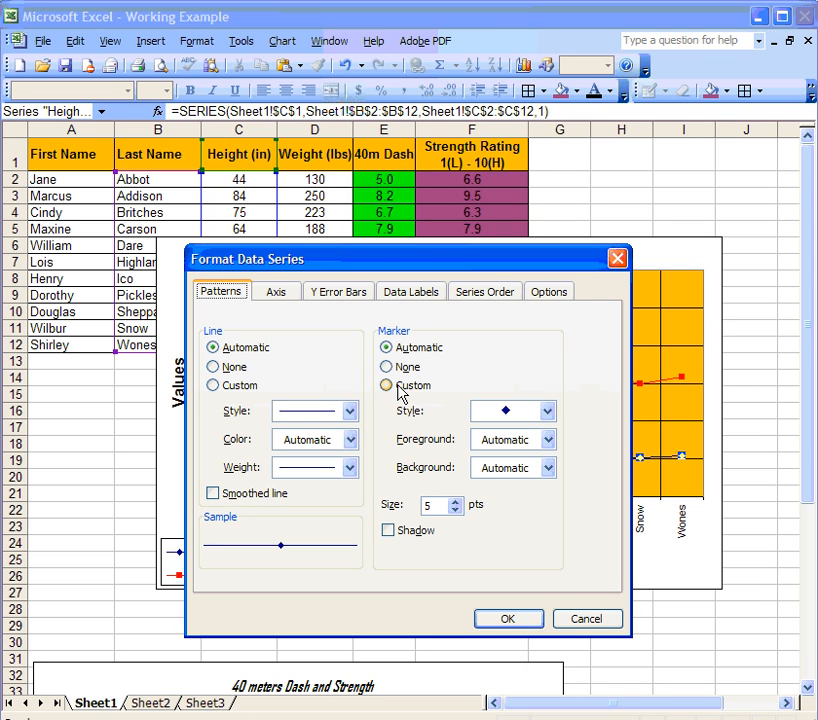
{"action": "left_click", "coordinate": [349, 467]}
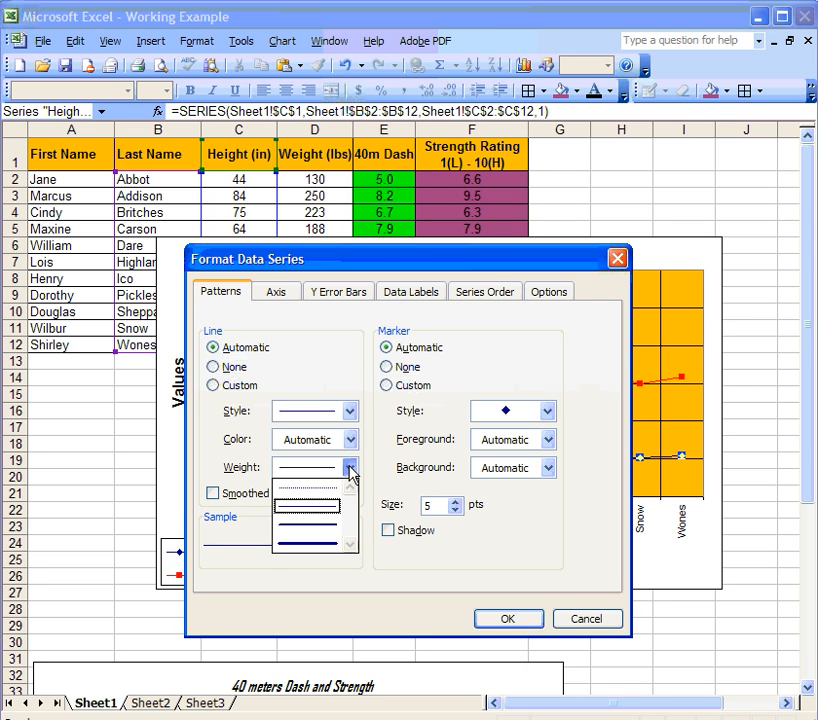
{"action": "left_click", "coordinate": [325, 527]}
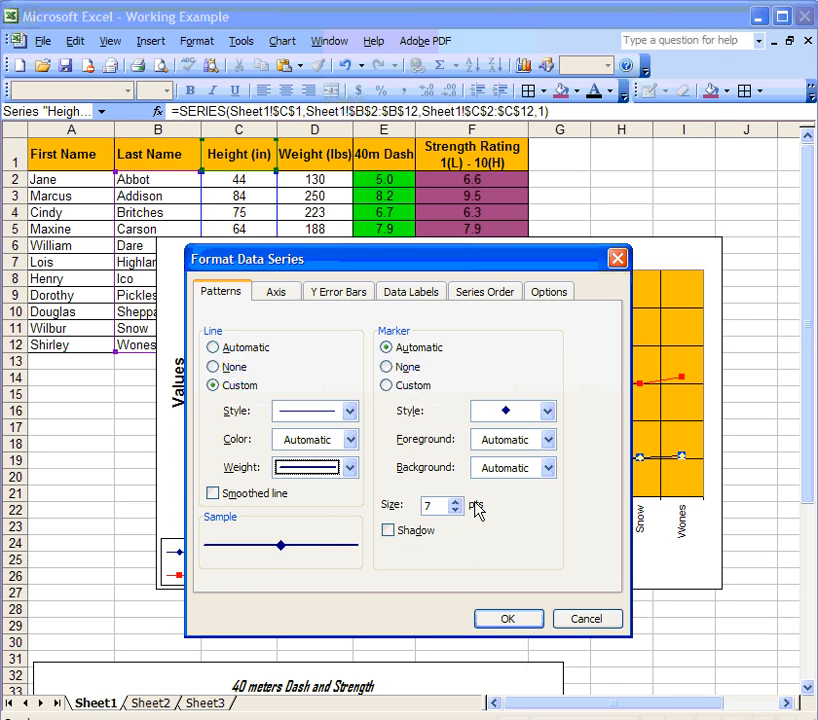
{"action": "left_click", "coordinate": [547, 411]}
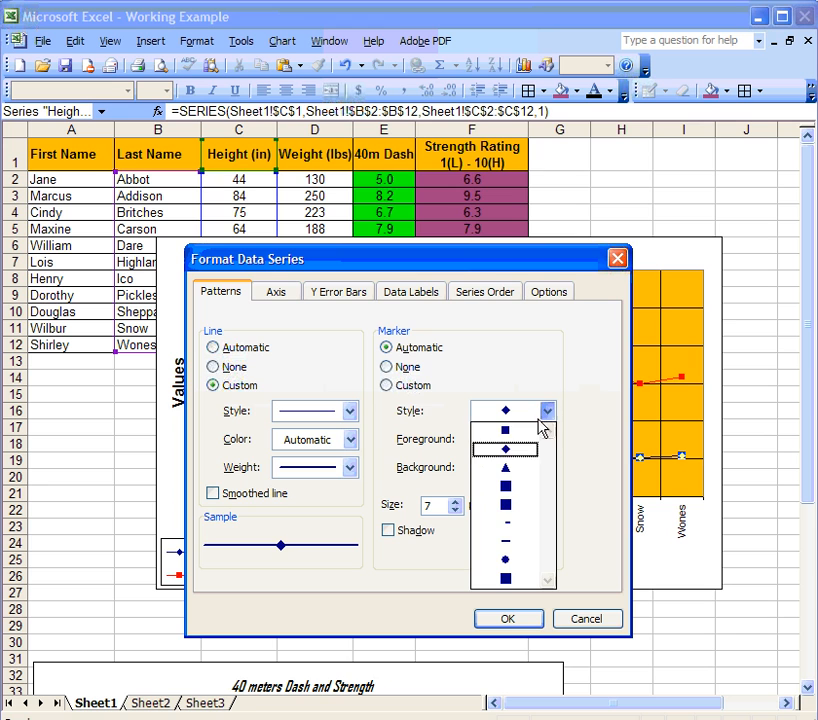
{"action": "left_click", "coordinate": [528, 450]}
{"action": "left_click", "coordinate": [456, 501]}
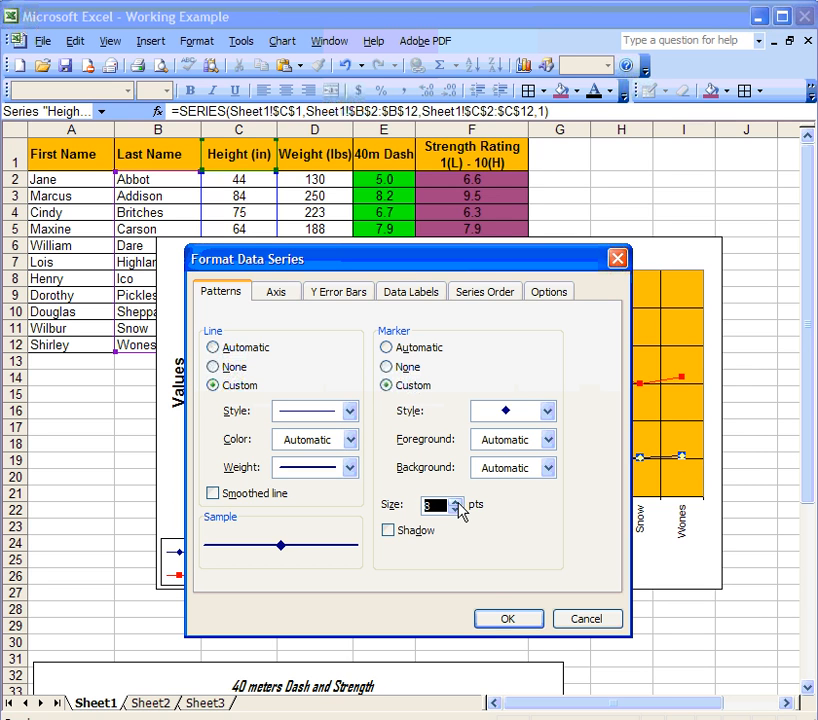
{"action": "left_click", "coordinate": [536, 621]}
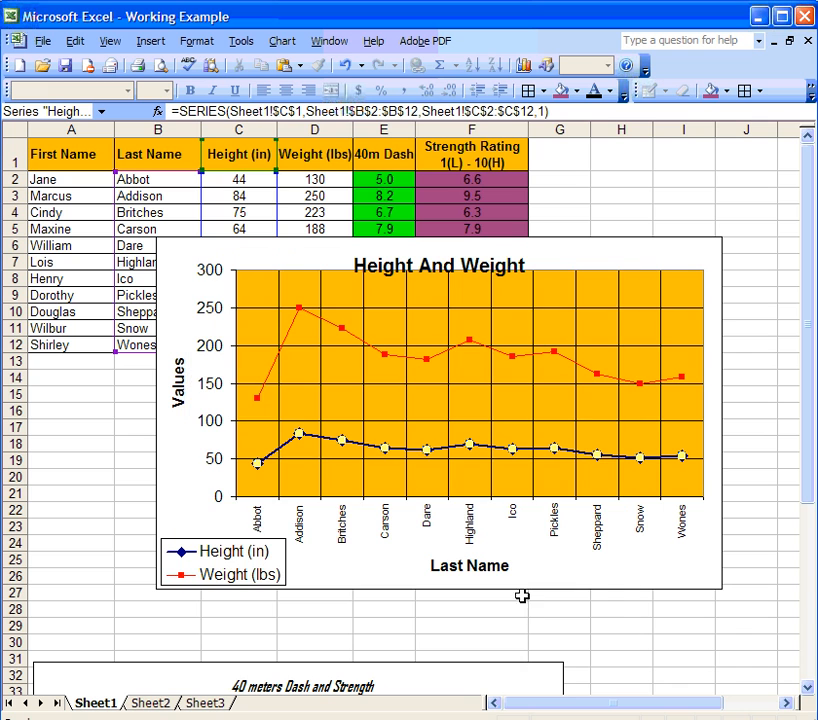
{"action": "left_click", "coordinate": [389, 408]}
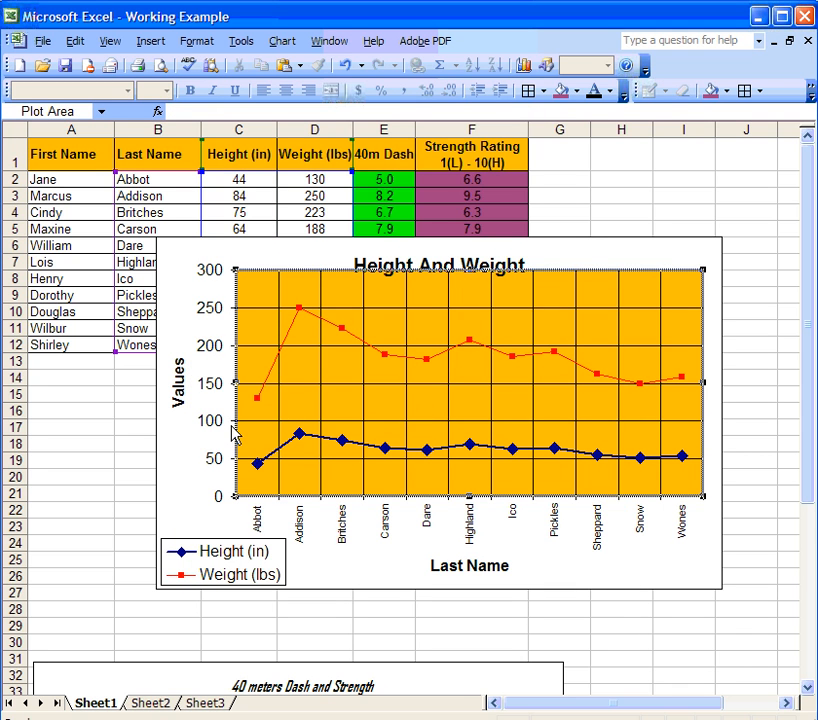
Shrink the Height And Weight chart and place it just below the data table, under row 12.
{"action": "left_click", "coordinate": [183, 462]}
{"action": "key", "text": "Escape"}
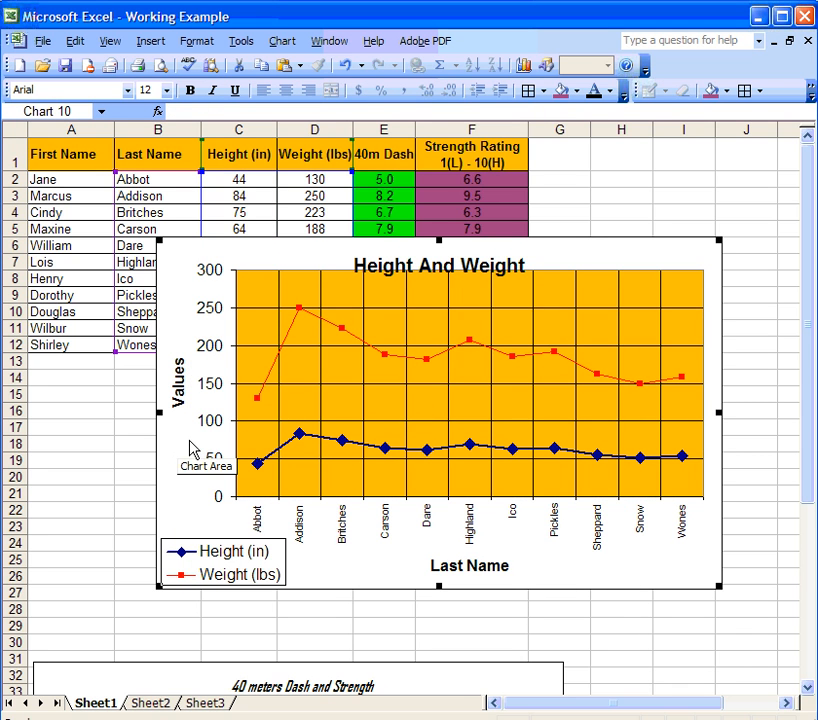
{"action": "left_click_drag", "start_coordinate": [439, 241], "coordinate": [438, 223]}
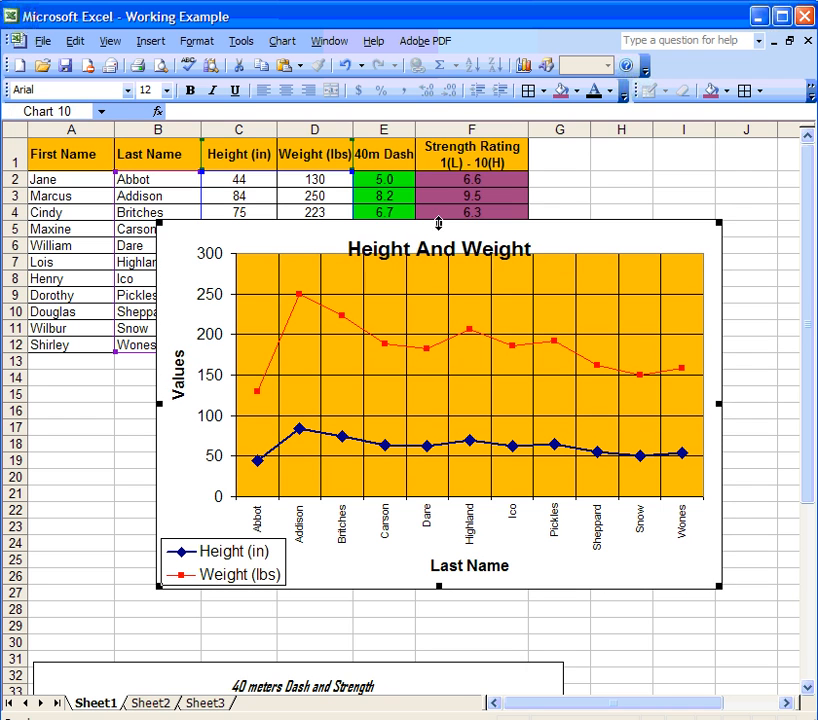
{"action": "left_click", "coordinate": [443, 250]}
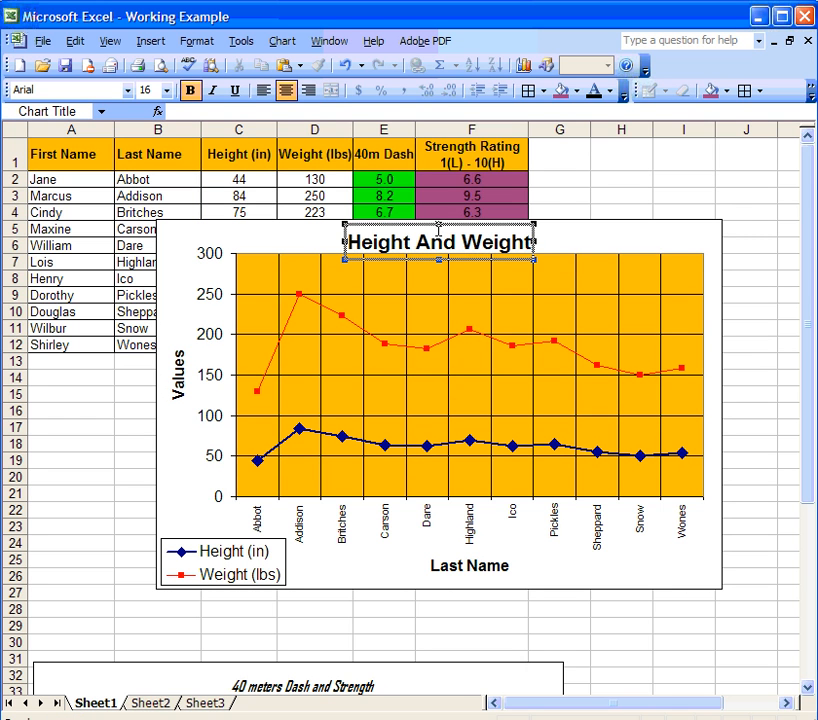
{"action": "left_click", "coordinate": [470, 565]}
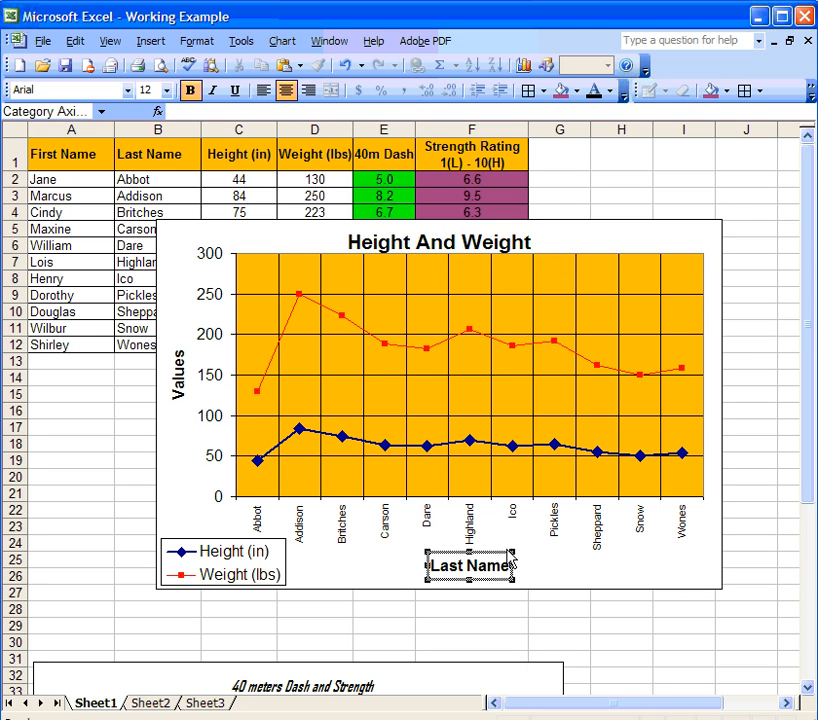
{"action": "left_click_drag", "start_coordinate": [548, 252], "coordinate": [456, 317]}
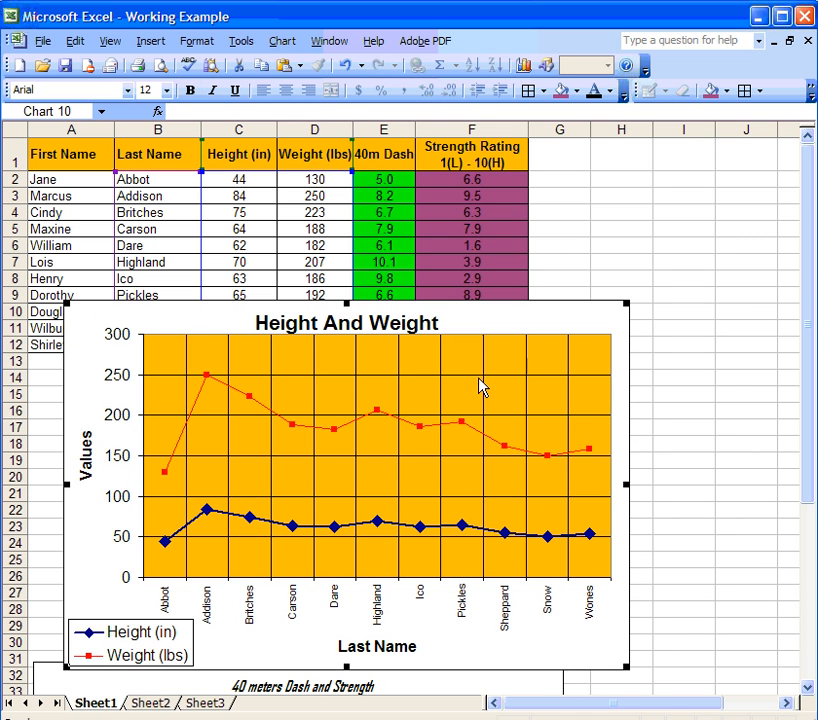
{"action": "left_click_drag", "start_coordinate": [625, 667], "coordinate": [610, 619]}
{"action": "left_click_drag", "start_coordinate": [489, 351], "coordinate": [456, 368]}
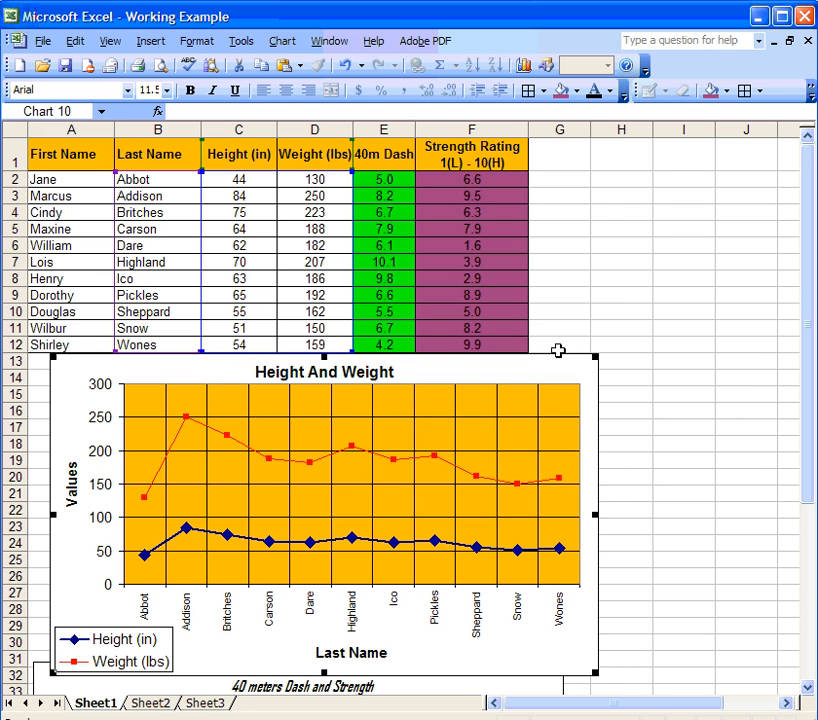
{"action": "left_click", "coordinate": [624, 346]}
{"action": "left_click_drag", "start_coordinate": [318, 179], "coordinate": [314, 343]}
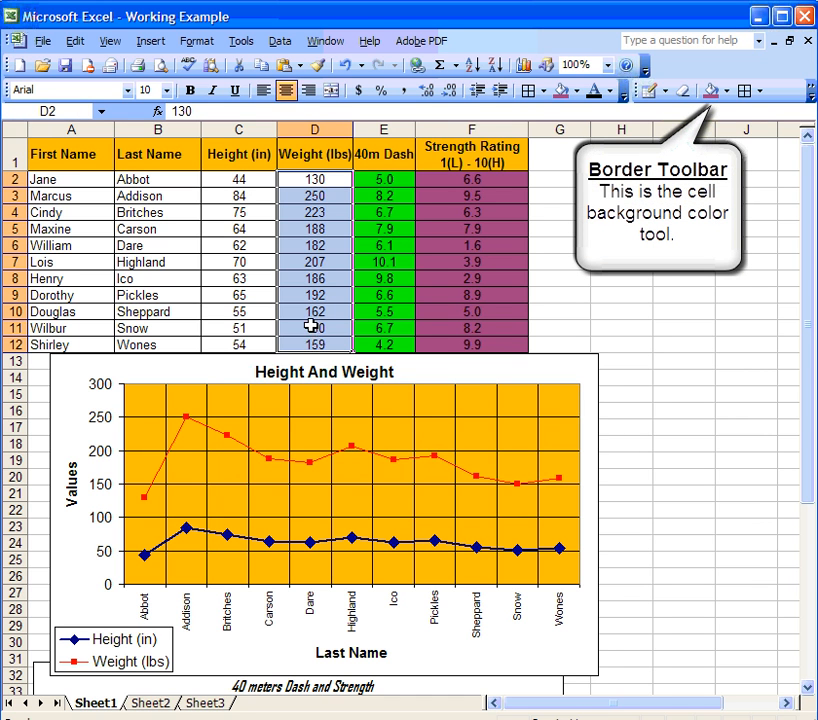
Fill the Weight cells D2:D12 red and the Height cells C2:C12 dark blue.
{"action": "left_click", "coordinate": [727, 95]}
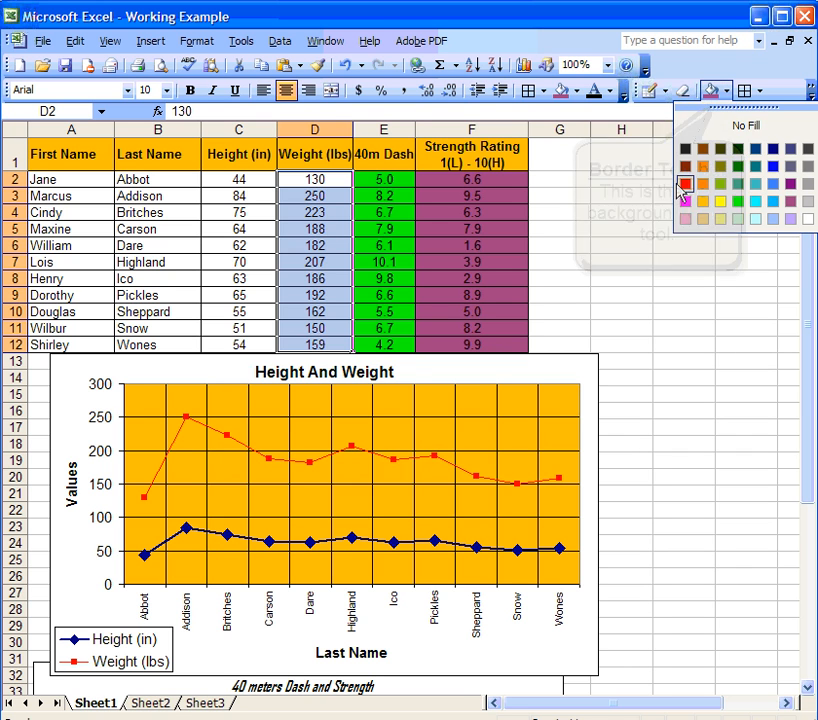
{"action": "left_click", "coordinate": [688, 185]}
{"action": "left_click_drag", "start_coordinate": [240, 184], "coordinate": [246, 335]}
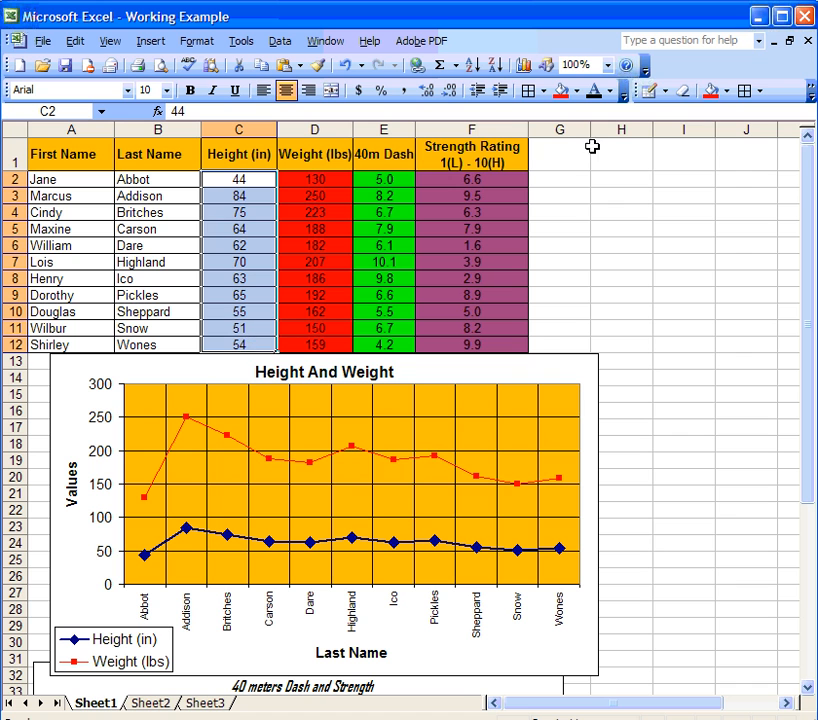
{"action": "left_click", "coordinate": [727, 91]}
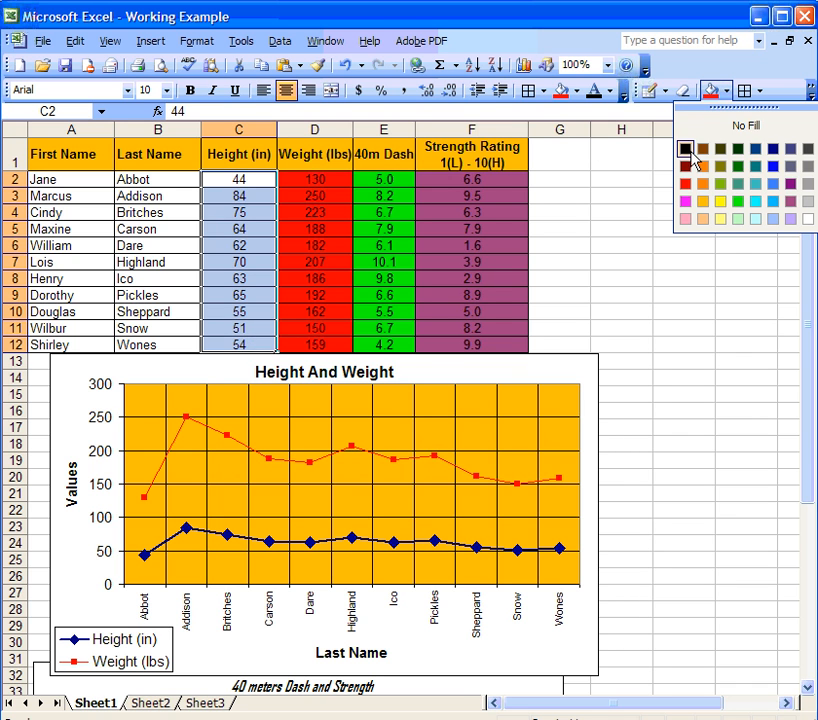
{"action": "left_click", "coordinate": [755, 150]}
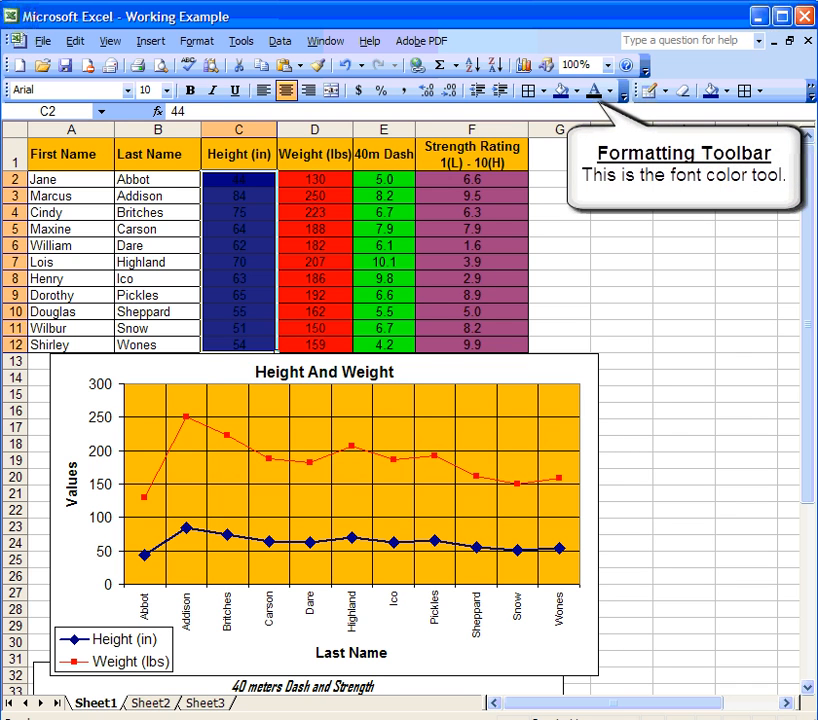
Make the numbers in Height C2:C12 and Strength Rating F2:F12 white.
{"action": "left_click", "coordinate": [248, 247]}
{"action": "left_click_drag", "start_coordinate": [259, 180], "coordinate": [258, 308]}
{"action": "left_click_drag", "start_coordinate": [254, 342], "coordinate": [254, 342]}
{"action": "left_click", "coordinate": [612, 95]}
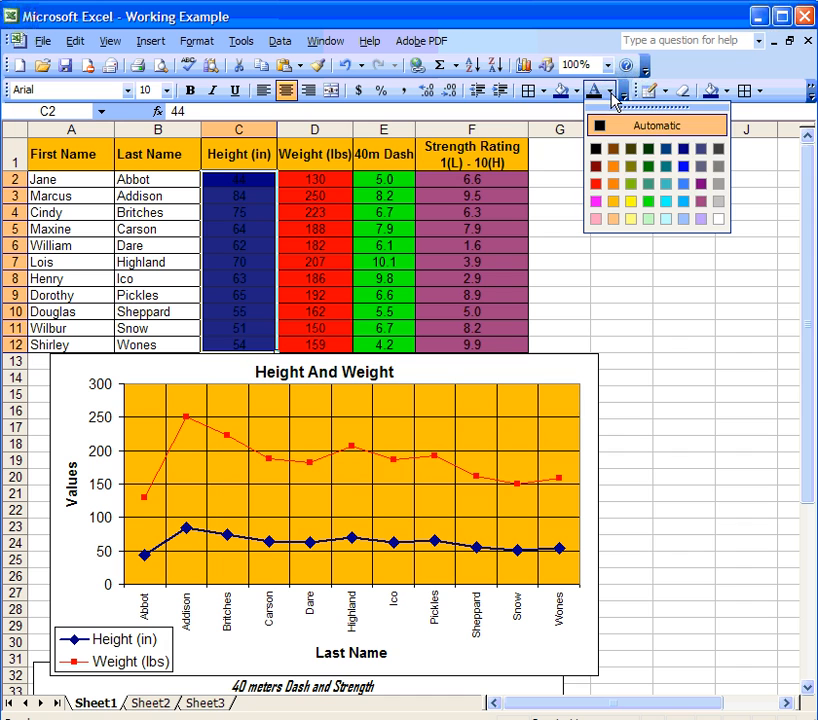
{"action": "left_click", "coordinate": [718, 219]}
{"action": "left_click", "coordinate": [608, 237]}
{"action": "left_click_drag", "start_coordinate": [497, 179], "coordinate": [493, 341]}
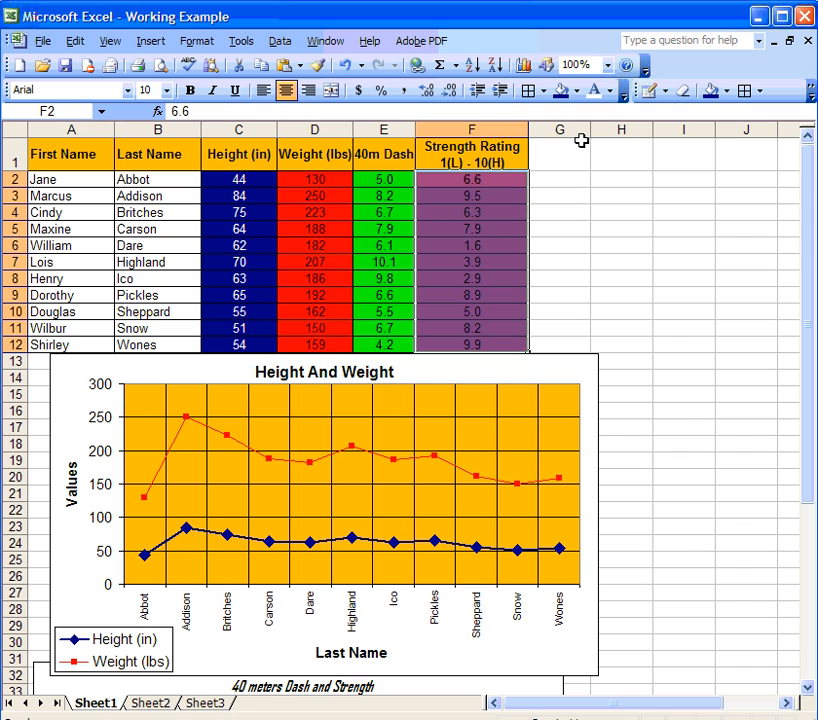
{"action": "left_click", "coordinate": [597, 91]}
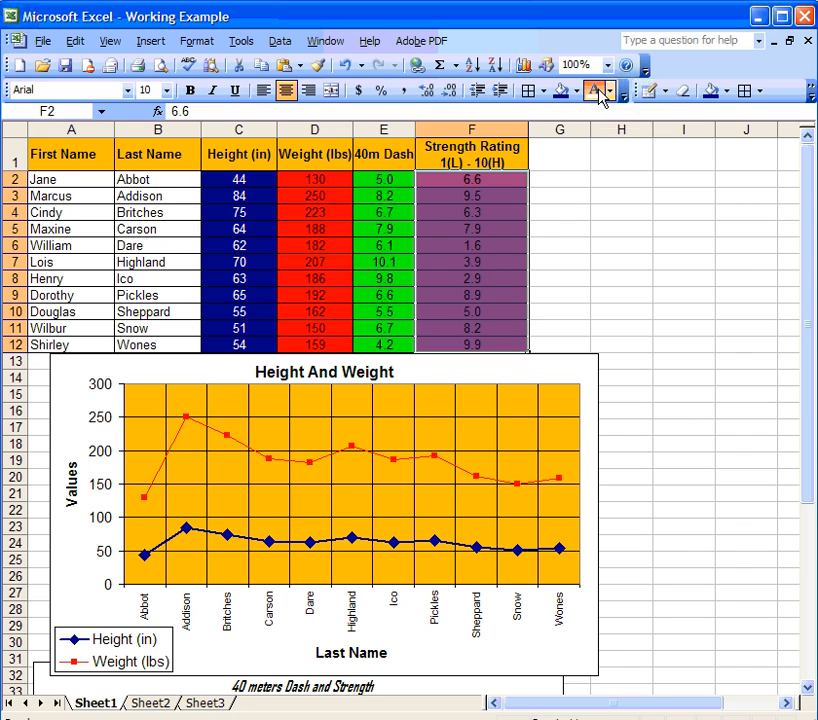
{"action": "left_click", "coordinate": [555, 226]}
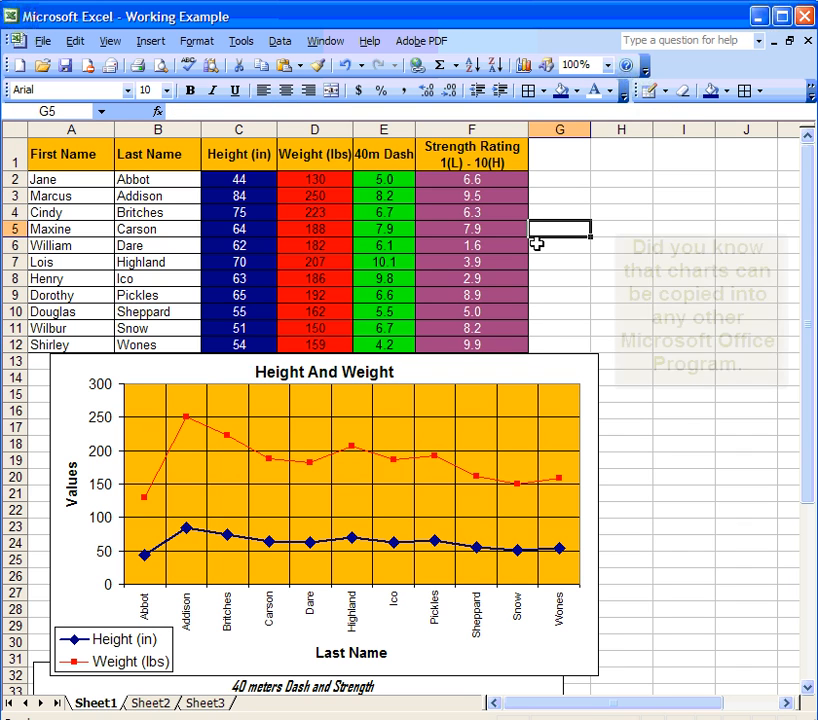
Move the 40 meters Dash and Strength column chart down-right and enlarge it by its corner.
{"action": "scroll", "coordinate": [583, 293], "scroll_direction": "down", "scroll_amount": 1}
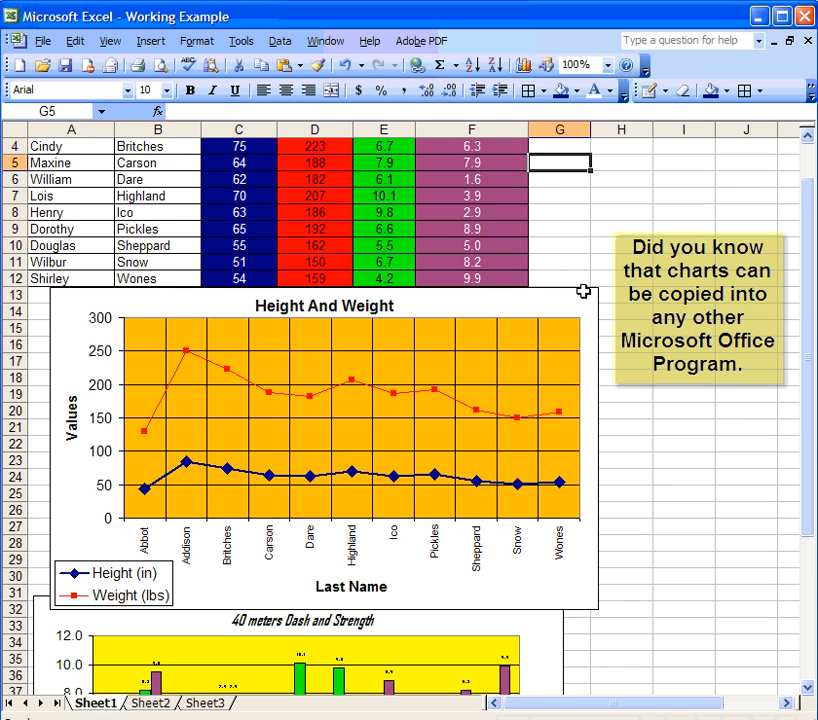
{"action": "scroll", "coordinate": [586, 300], "scroll_direction": "down", "scroll_amount": 1}
{"action": "scroll", "coordinate": [586, 293], "scroll_direction": "down", "scroll_amount": 1}
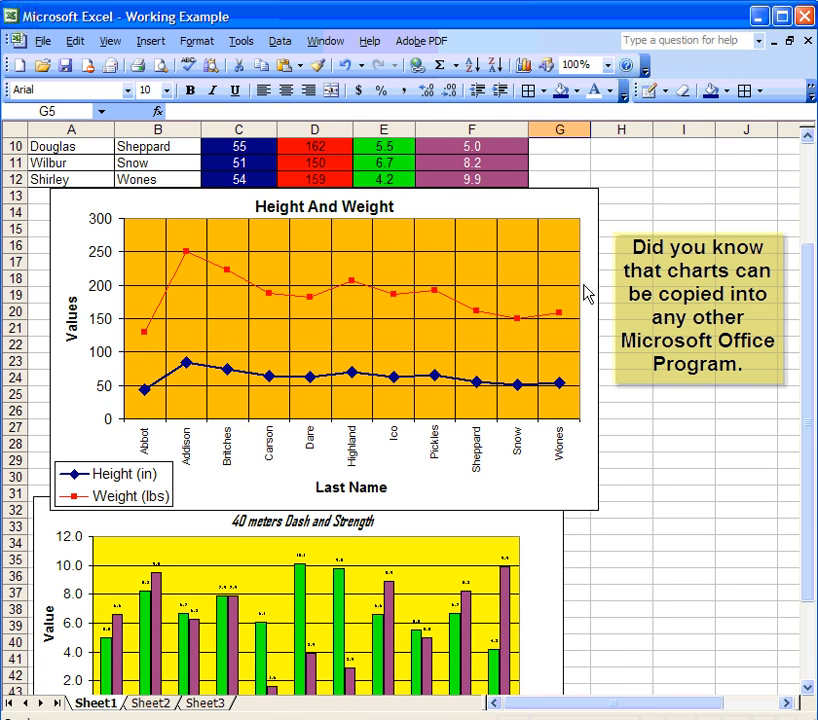
{"action": "scroll", "coordinate": [586, 293], "scroll_direction": "down", "scroll_amount": 1}
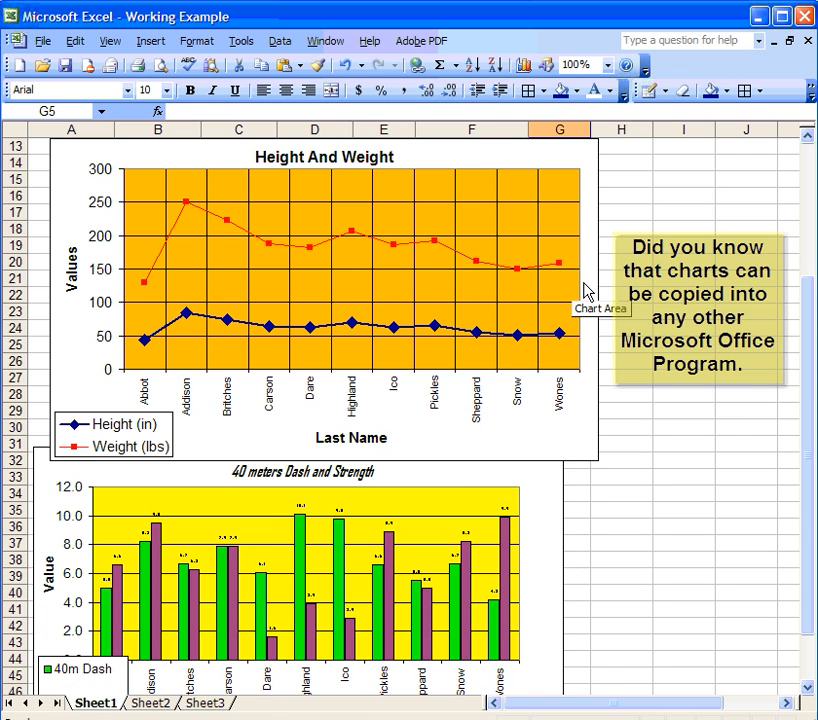
{"action": "scroll", "coordinate": [586, 290], "scroll_direction": "down", "scroll_amount": 1}
{"action": "scroll", "coordinate": [586, 290], "scroll_direction": "down", "scroll_amount": 2}
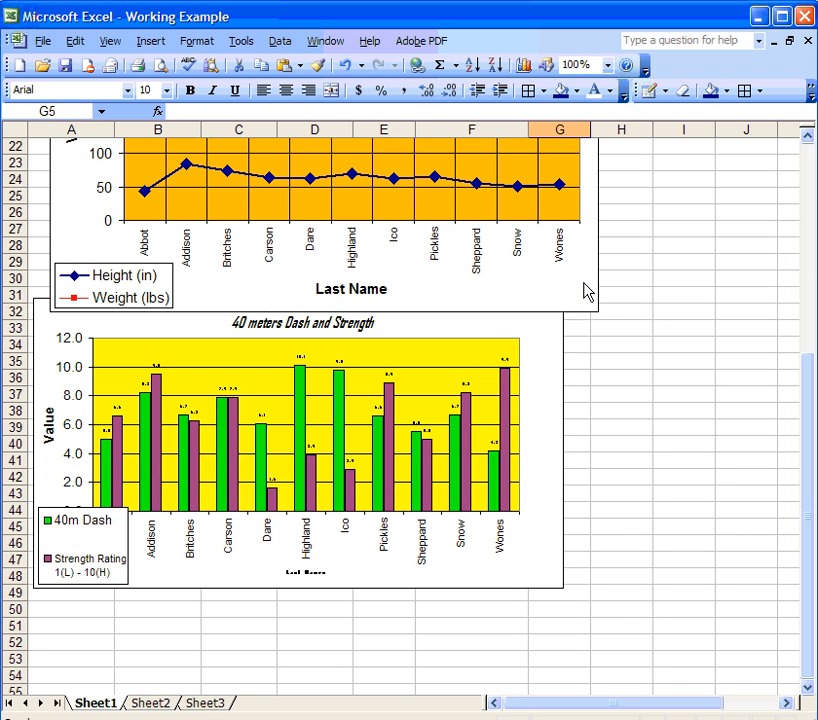
{"action": "left_click", "coordinate": [557, 350]}
{"action": "left_click_drag", "start_coordinate": [557, 350], "coordinate": [582, 365]}
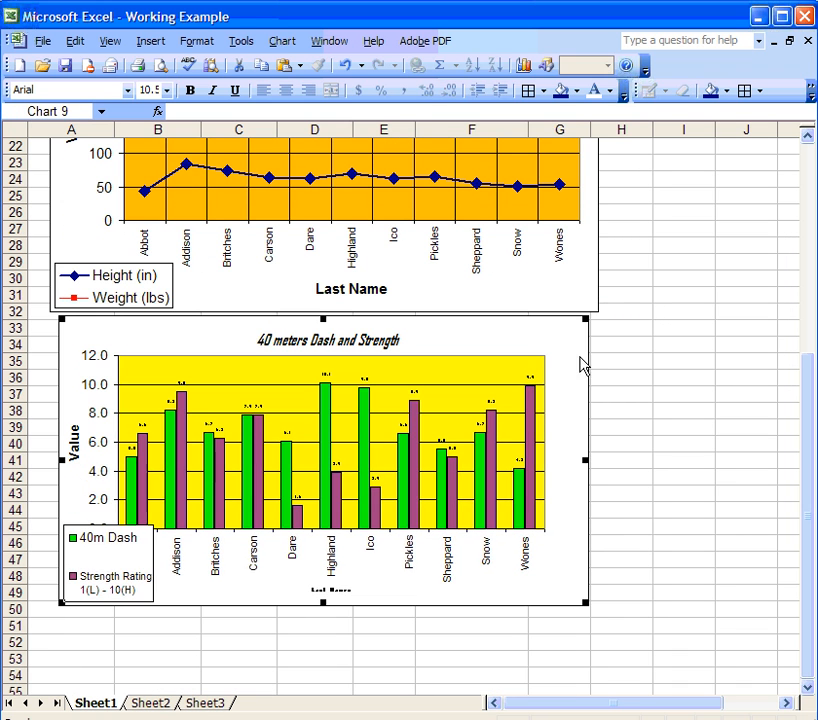
{"action": "scroll", "coordinate": [644, 331], "scroll_direction": "down", "scroll_amount": 1}
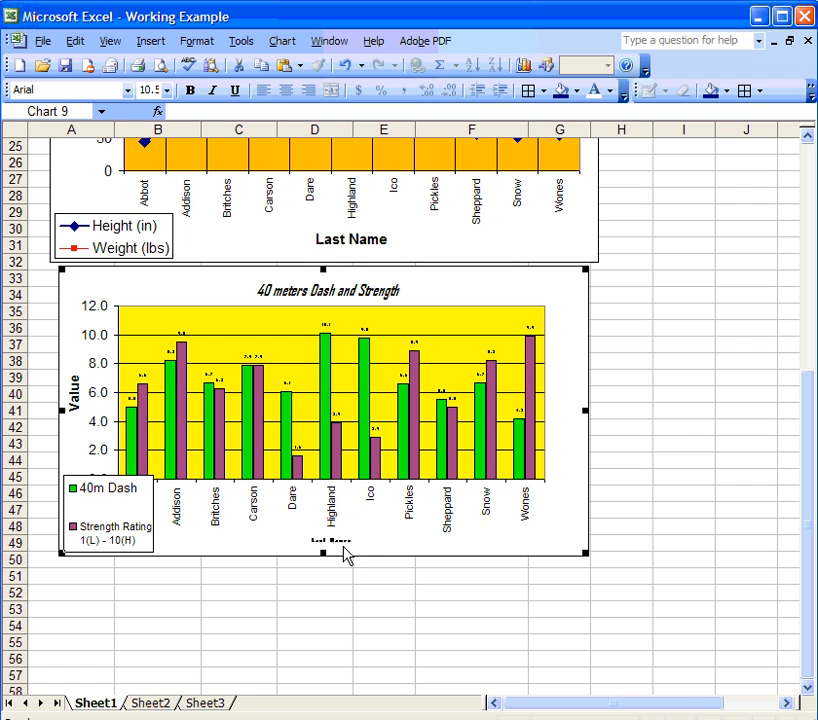
{"action": "left_click_drag", "start_coordinate": [587, 556], "coordinate": [610, 589]}
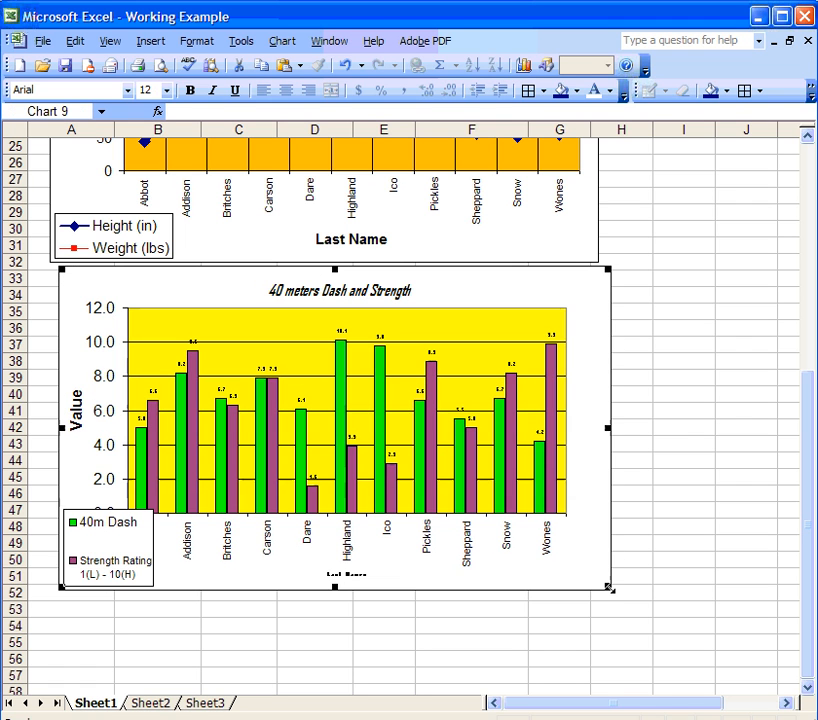
Shrink the legend and shift the plot area right so Abbot's label is no longer hidden.
{"action": "left_click", "coordinate": [131, 526]}
{"action": "left_click_drag", "start_coordinate": [131, 526], "coordinate": [137, 547]}
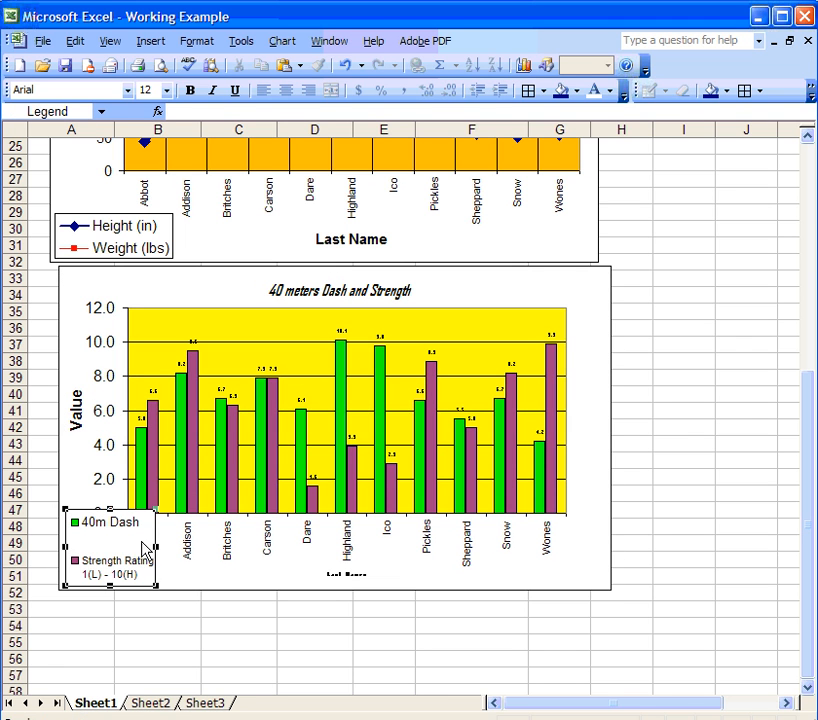
{"action": "left_click_drag", "start_coordinate": [108, 510], "coordinate": [108, 525]}
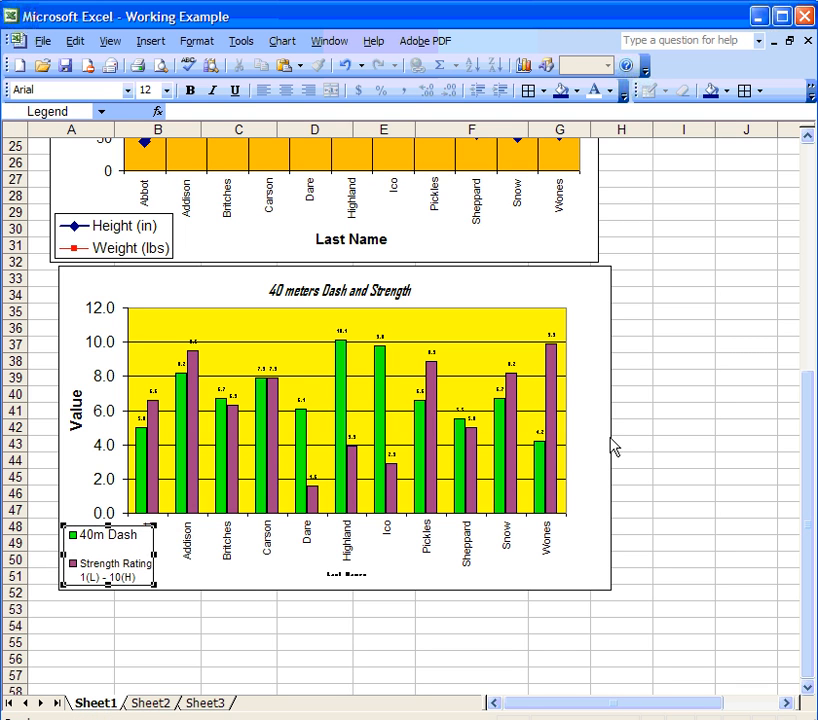
{"action": "left_click", "coordinate": [544, 432]}
{"action": "left_click_drag", "start_coordinate": [497, 329], "coordinate": [538, 330]}
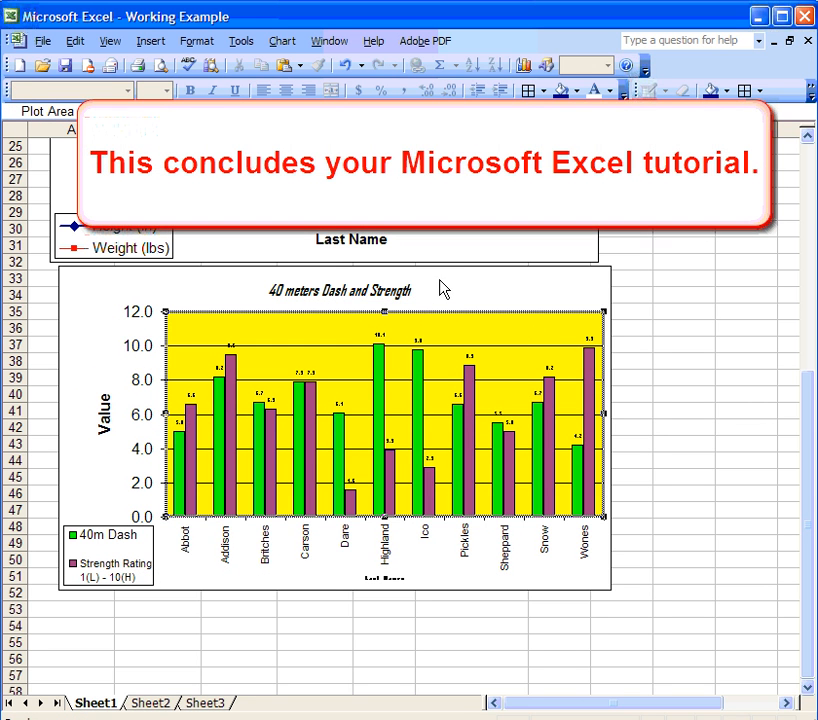
{"action": "left_click", "coordinate": [441, 288]}
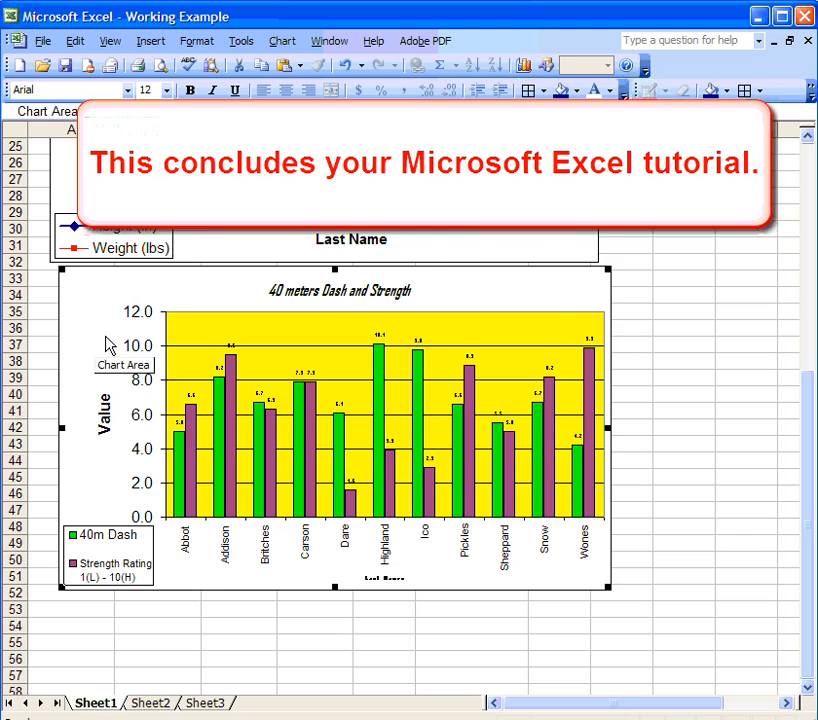
{"action": "scroll", "coordinate": [108, 343], "scroll_direction": "up", "scroll_amount": 8}
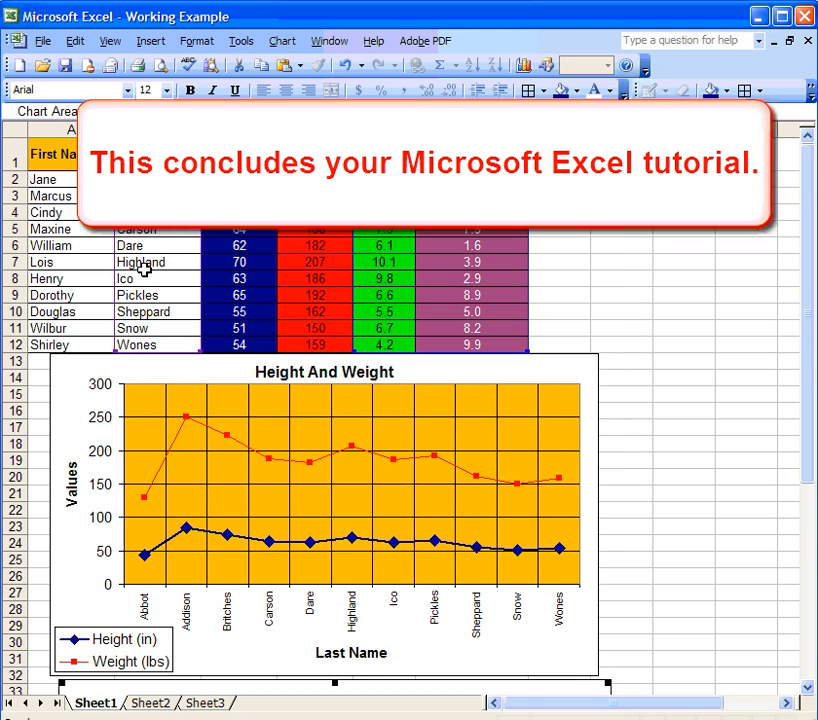